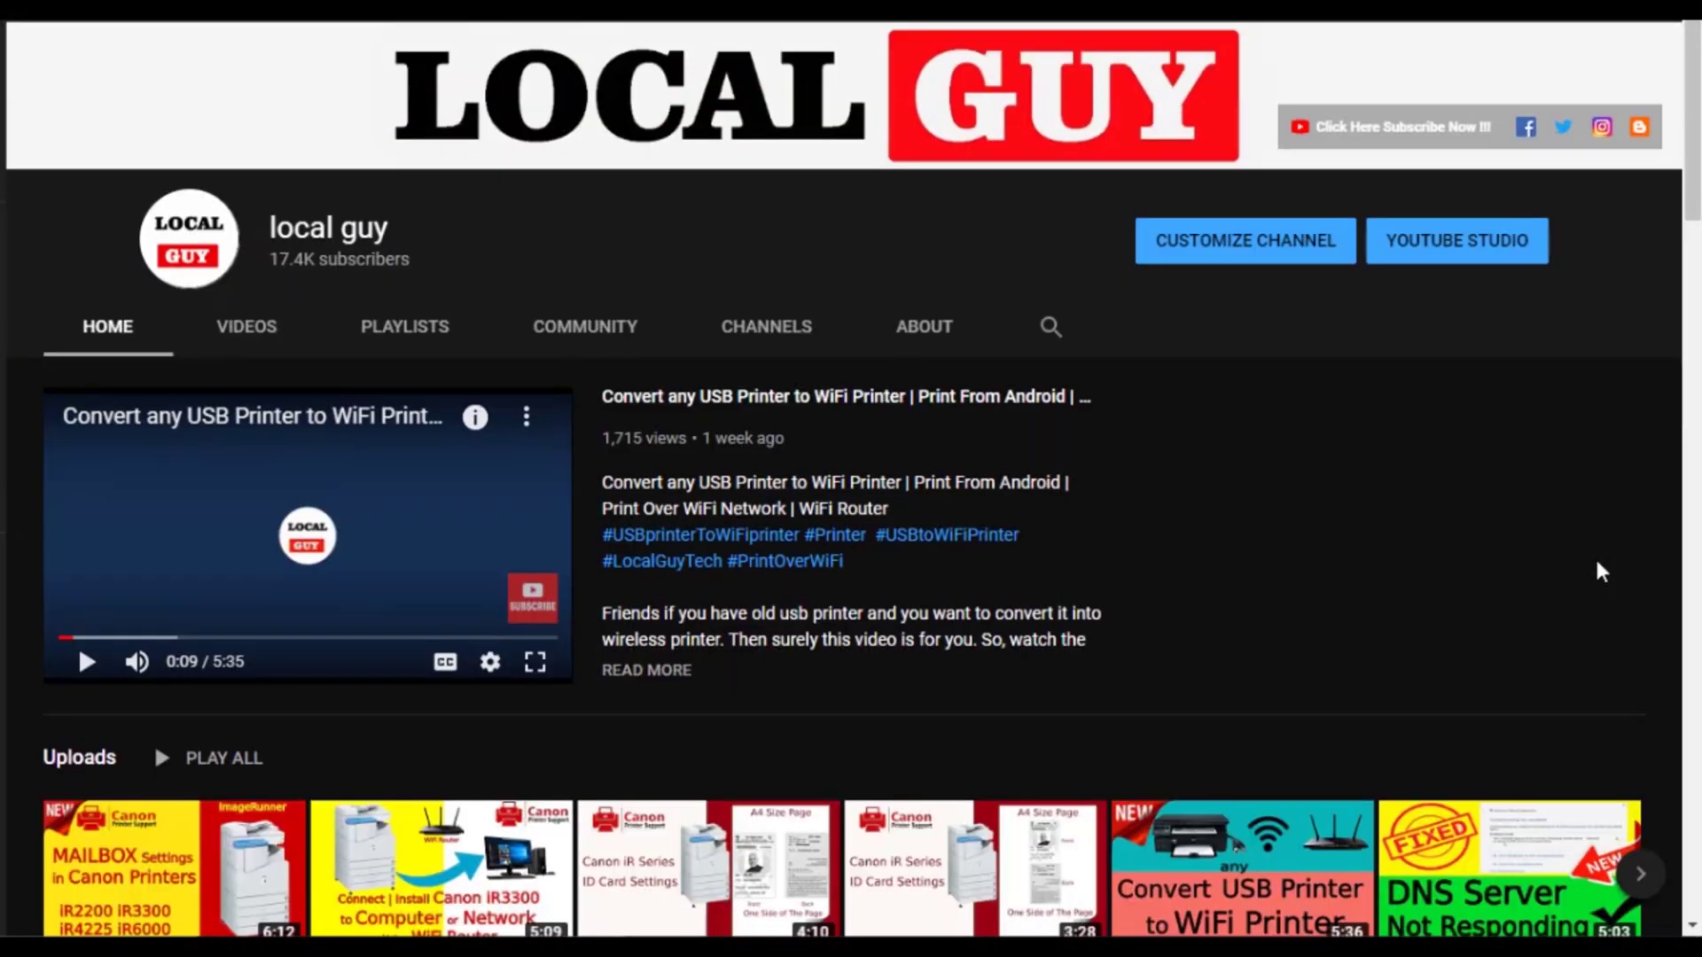
Scroll the local guy channel Home tab down to the Install Android Custom ROM playlist row.
{"action": "scroll", "coordinate": [1601, 571], "scroll_direction": "down", "scroll_amount": 1}
{"action": "scroll", "coordinate": [1601, 571], "scroll_direction": "down", "scroll_amount": 1}
{"action": "scroll", "coordinate": [1601, 572], "scroll_direction": "down", "scroll_amount": 2}
{"action": "scroll", "coordinate": [1601, 572], "scroll_direction": "down", "scroll_amount": 1}
{"action": "scroll", "coordinate": [1601, 572], "scroll_direction": "down", "scroll_amount": 1}
{"action": "scroll", "coordinate": [1601, 572], "scroll_direction": "down", "scroll_amount": 1}
{"action": "scroll", "coordinate": [1601, 572], "scroll_direction": "down", "scroll_amount": 1}
{"action": "scroll", "coordinate": [1600, 572], "scroll_direction": "down", "scroll_amount": 3}
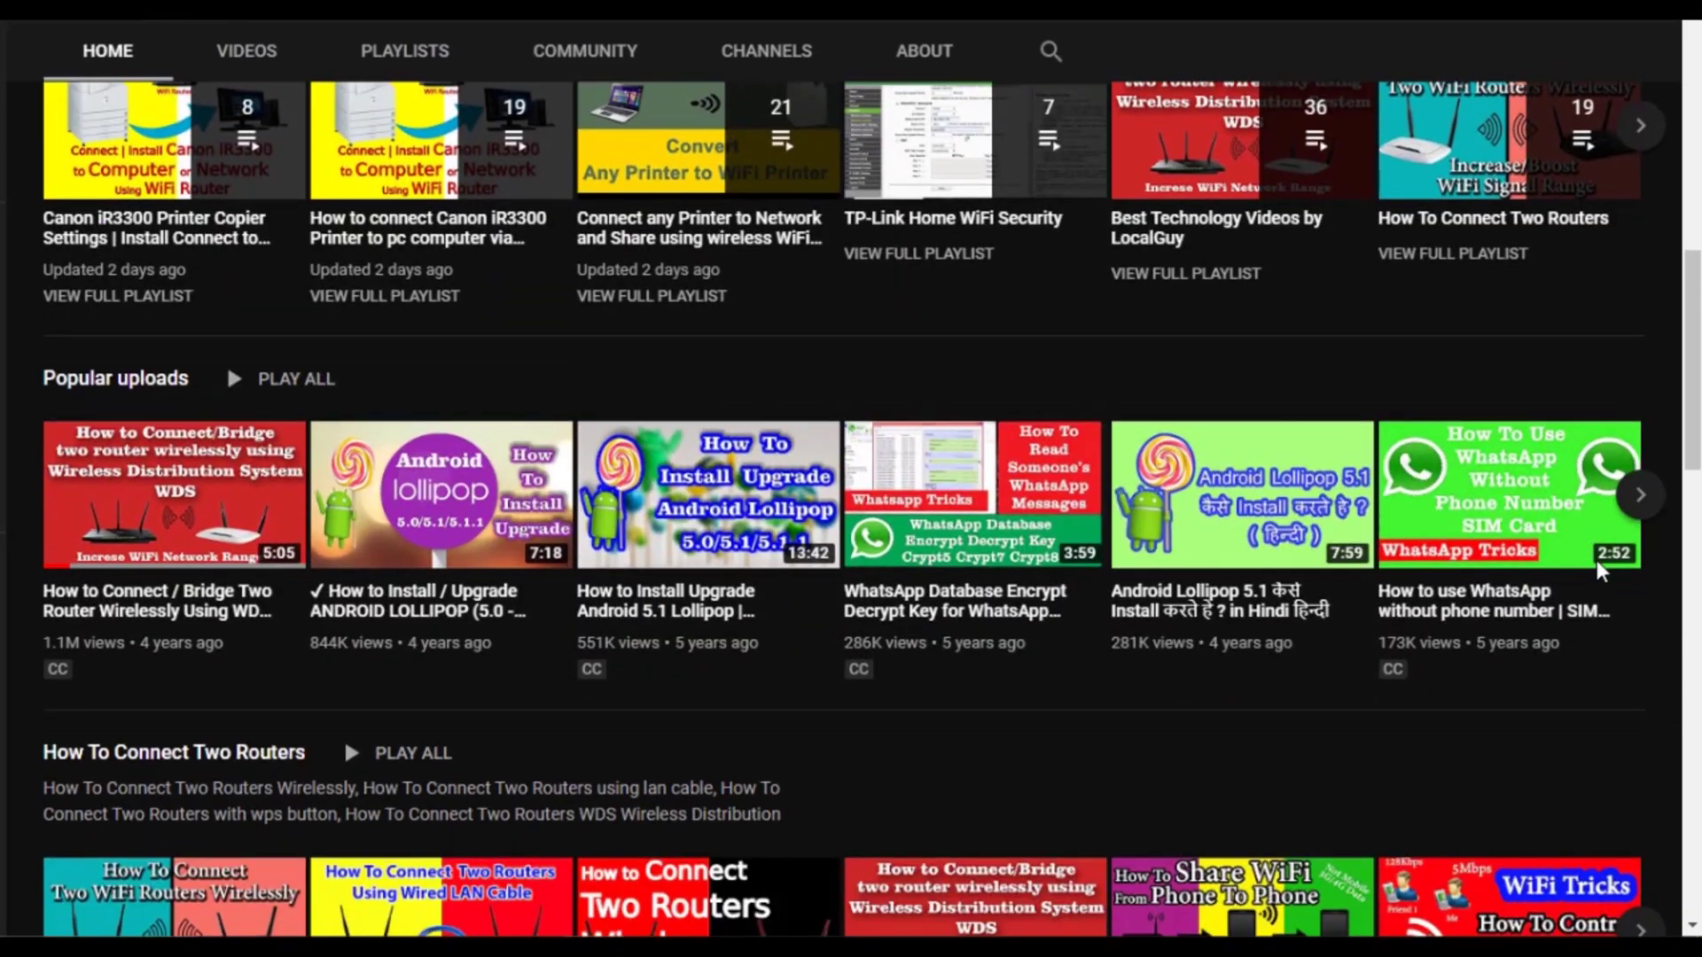
{"action": "scroll", "coordinate": [1597, 560], "scroll_direction": "down", "scroll_amount": 2}
{"action": "scroll", "coordinate": [1598, 560], "scroll_direction": "down", "scroll_amount": 1}
{"action": "scroll", "coordinate": [1597, 560], "scroll_direction": "down", "scroll_amount": 1}
{"action": "scroll", "coordinate": [1597, 560], "scroll_direction": "down", "scroll_amount": 2}
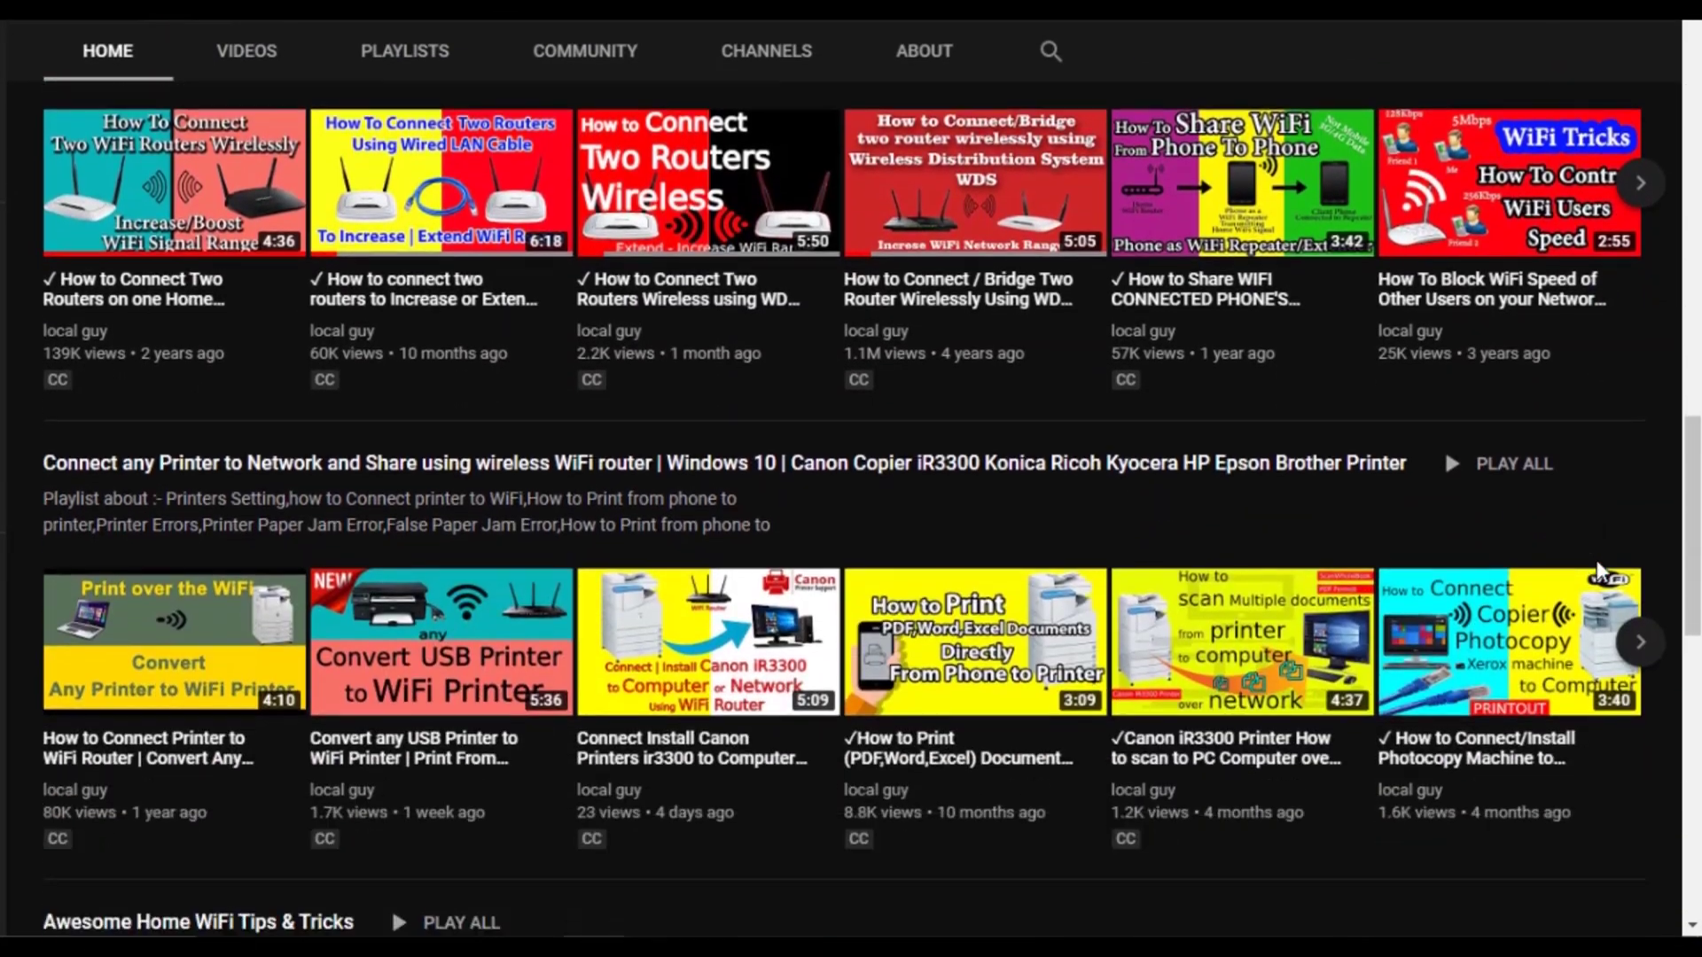
{"action": "scroll", "coordinate": [1600, 569], "scroll_direction": "down", "scroll_amount": 3}
{"action": "scroll", "coordinate": [1600, 569], "scroll_direction": "down", "scroll_amount": 1}
{"action": "scroll", "coordinate": [1600, 569], "scroll_direction": "down", "scroll_amount": 2}
{"action": "scroll", "coordinate": [1600, 569], "scroll_direction": "down", "scroll_amount": 2}
{"action": "scroll", "coordinate": [1597, 563], "scroll_direction": "down", "scroll_amount": 2}
{"action": "scroll", "coordinate": [1597, 564], "scroll_direction": "down", "scroll_amount": 2}
{"action": "scroll", "coordinate": [1597, 564], "scroll_direction": "down", "scroll_amount": 1}
{"action": "scroll", "coordinate": [1597, 563], "scroll_direction": "down", "scroll_amount": 1}
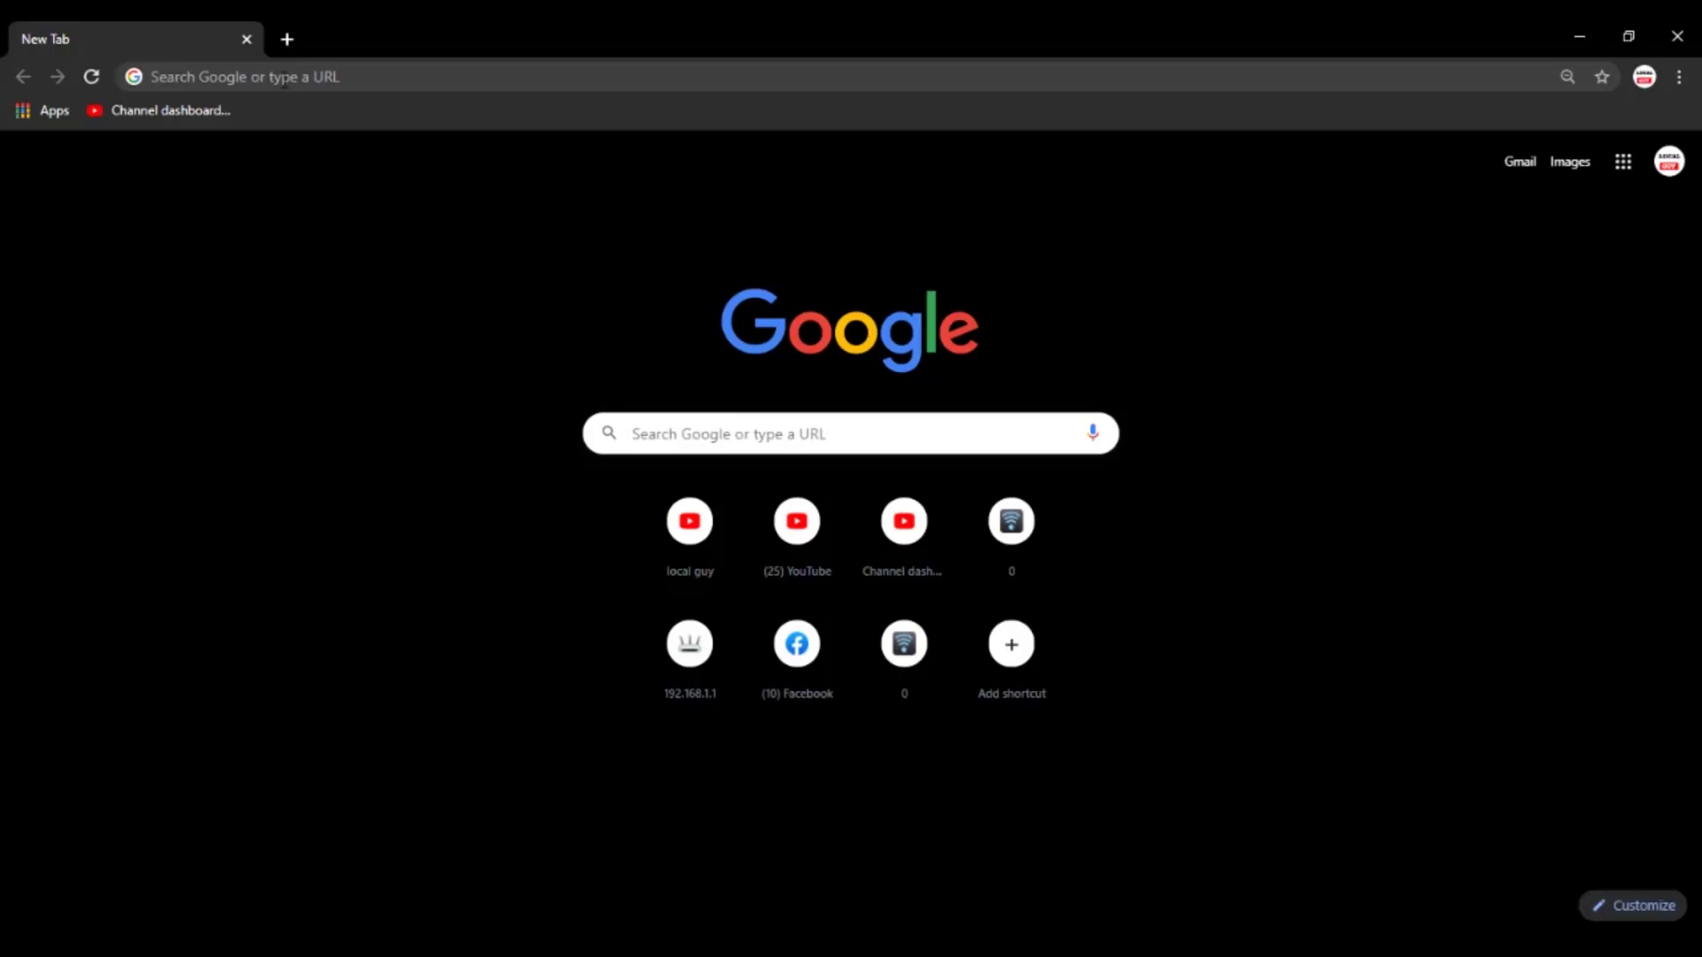
Load tplinkwifi.net in Chrome, and enter 192.168.0.1 in a second tab.
{"action": "left_click", "coordinate": [280, 77]}
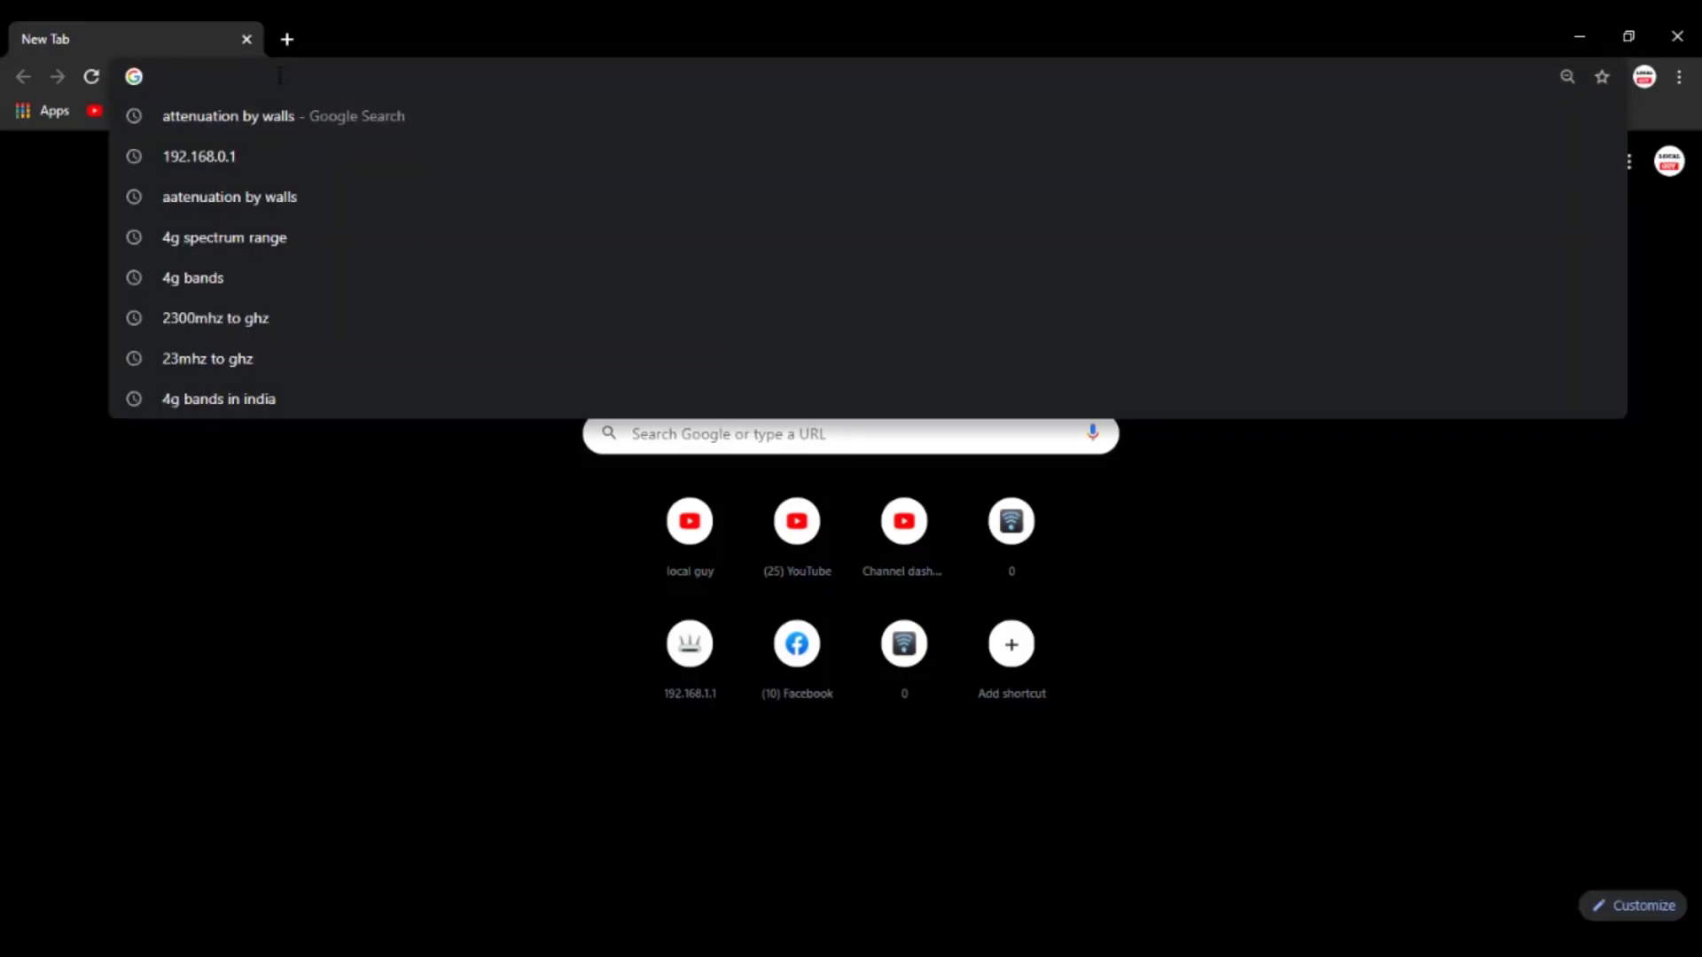
{"action": "type", "text": "http://t"}
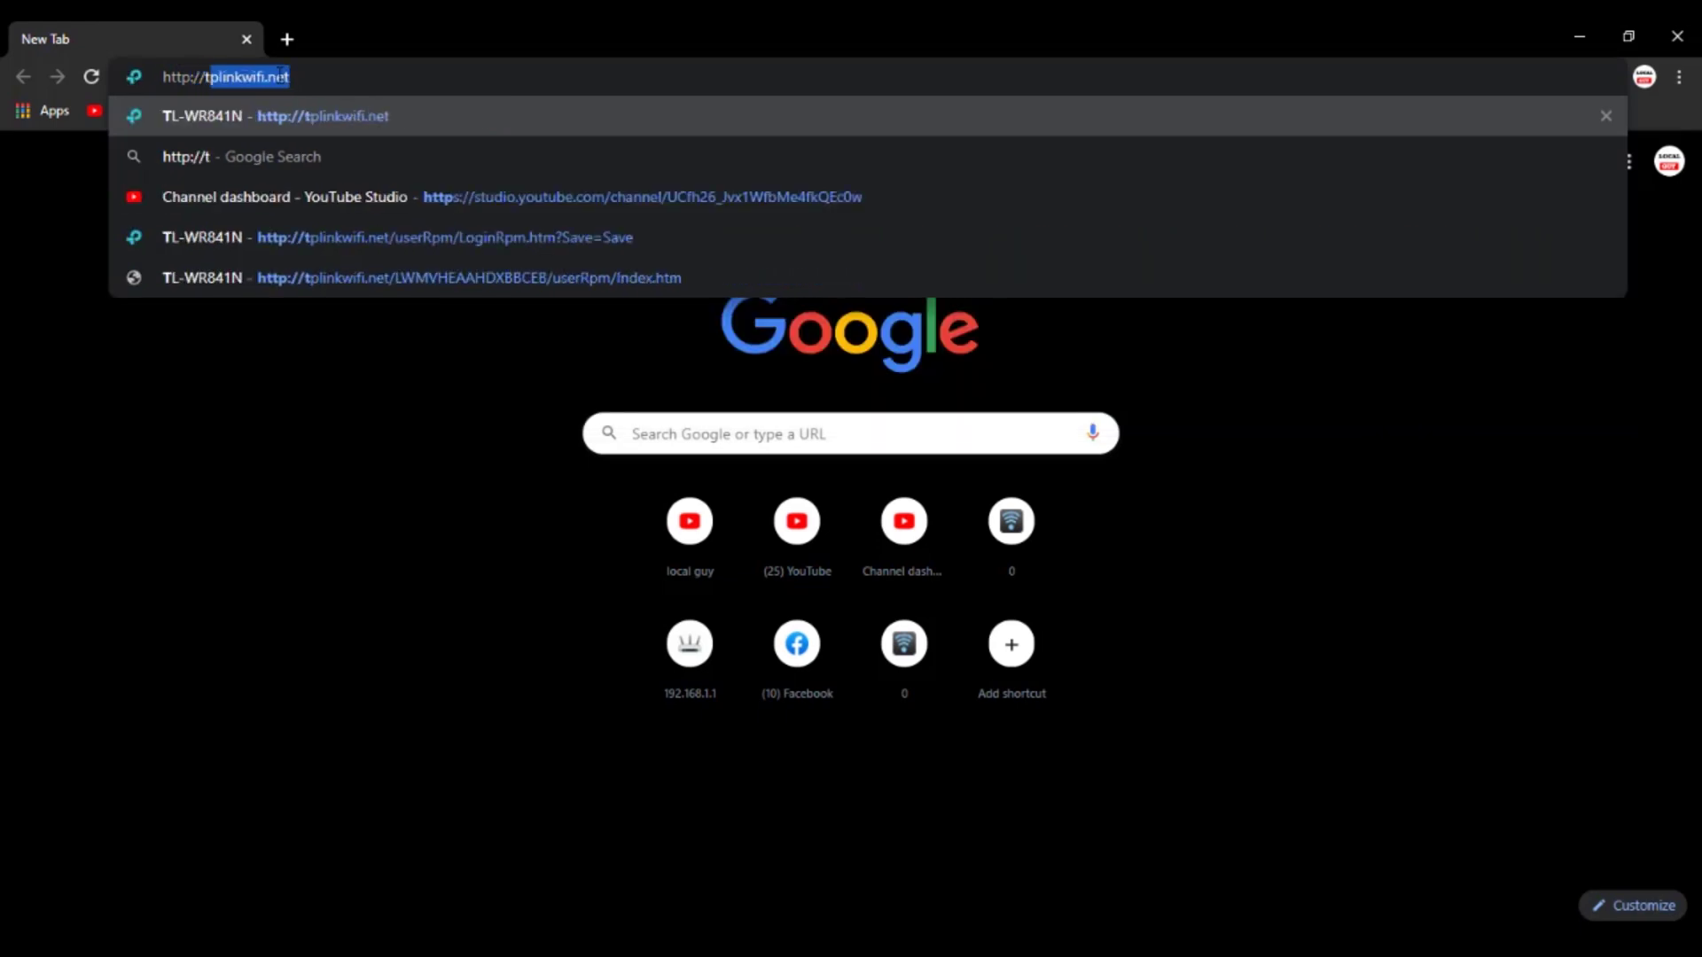
{"action": "key", "text": "Right"}
{"action": "key", "text": "Return"}
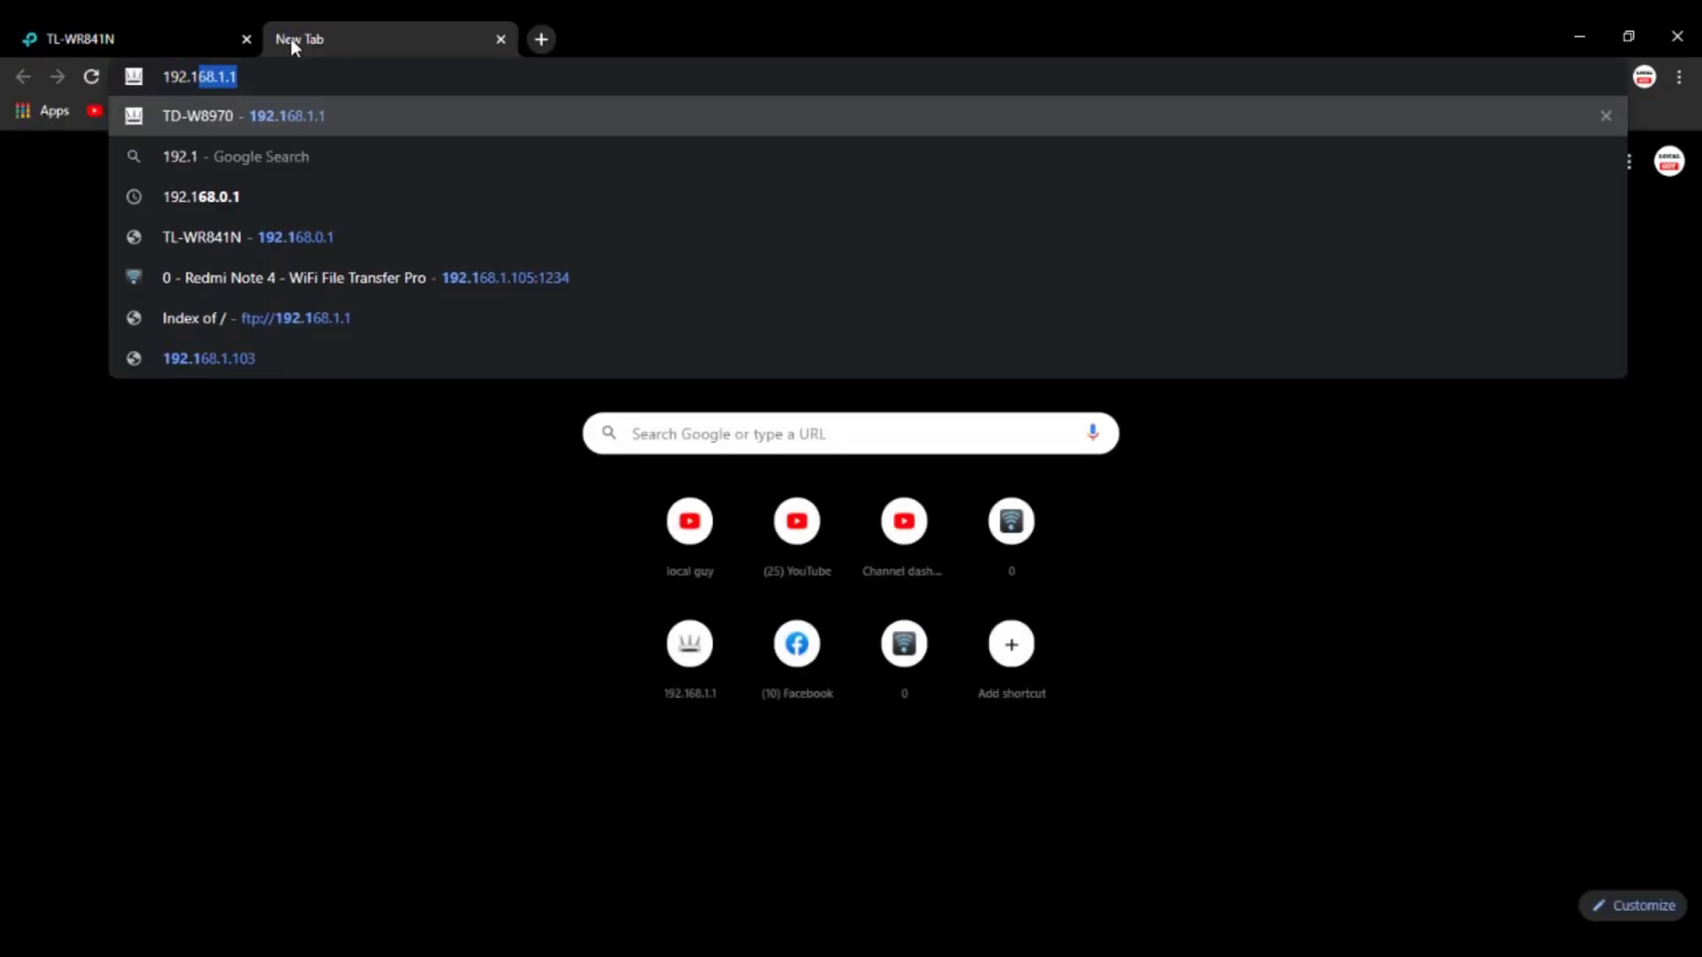
{"action": "type", "text": "68.0."}
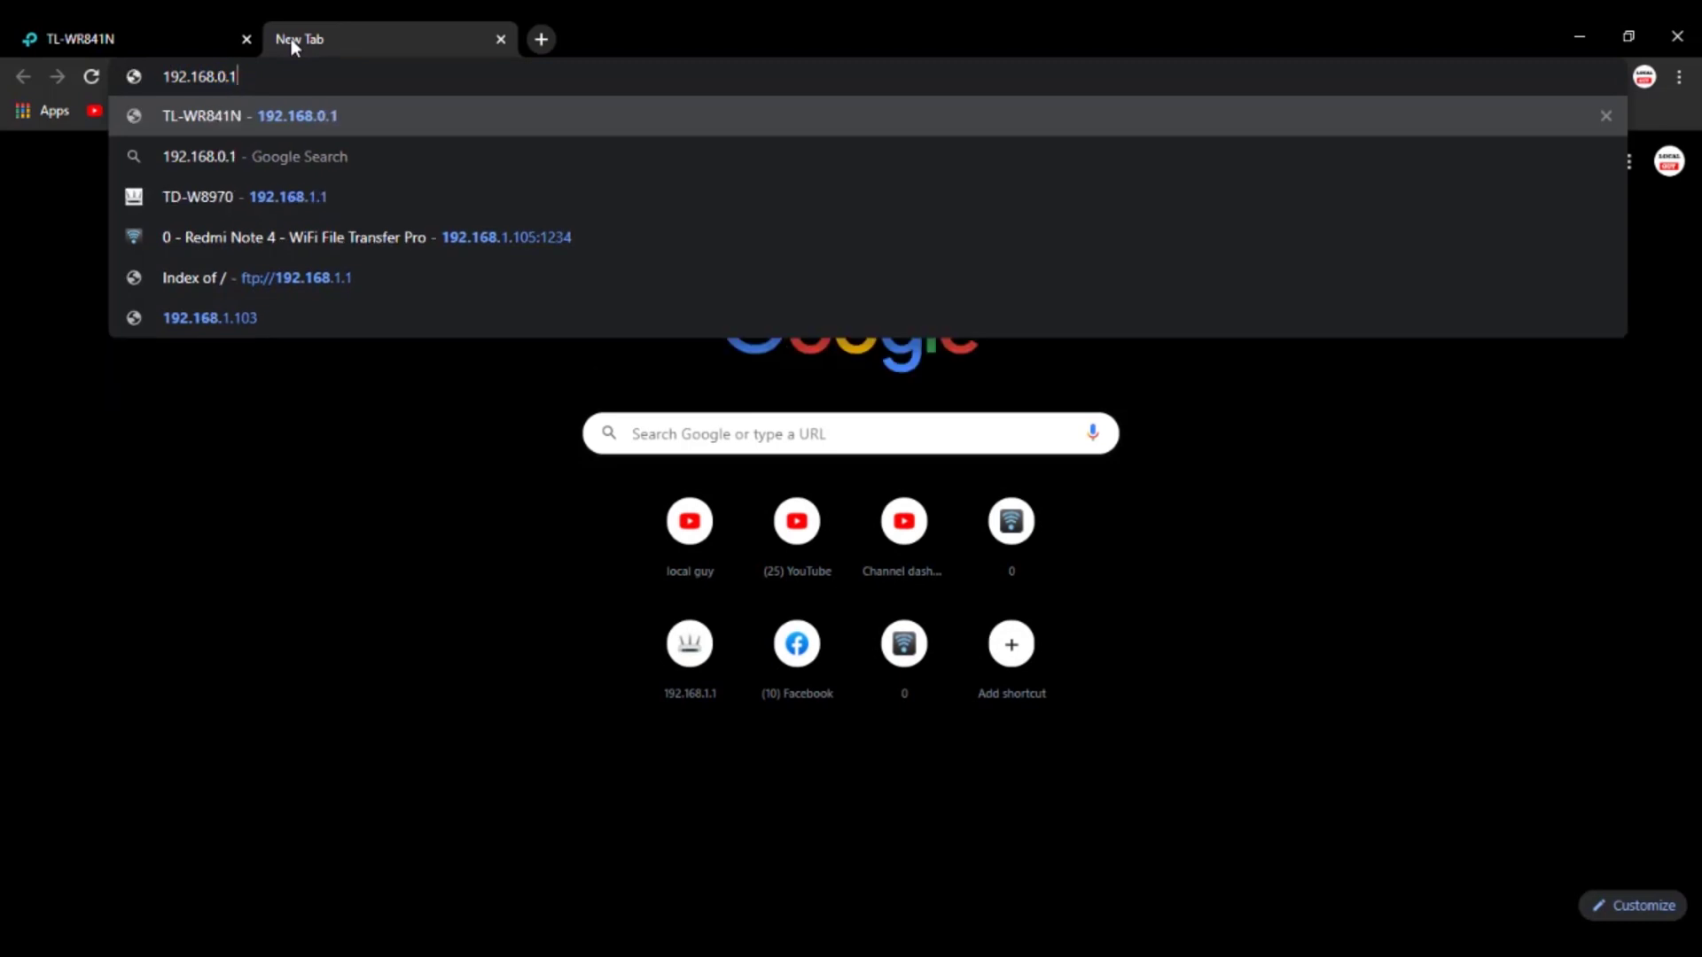
{"action": "type", "text": "1"}
Load 192.168.0.1, then log in as admin on the tplinkwifi.net tab.
{"action": "key", "text": "Return"}
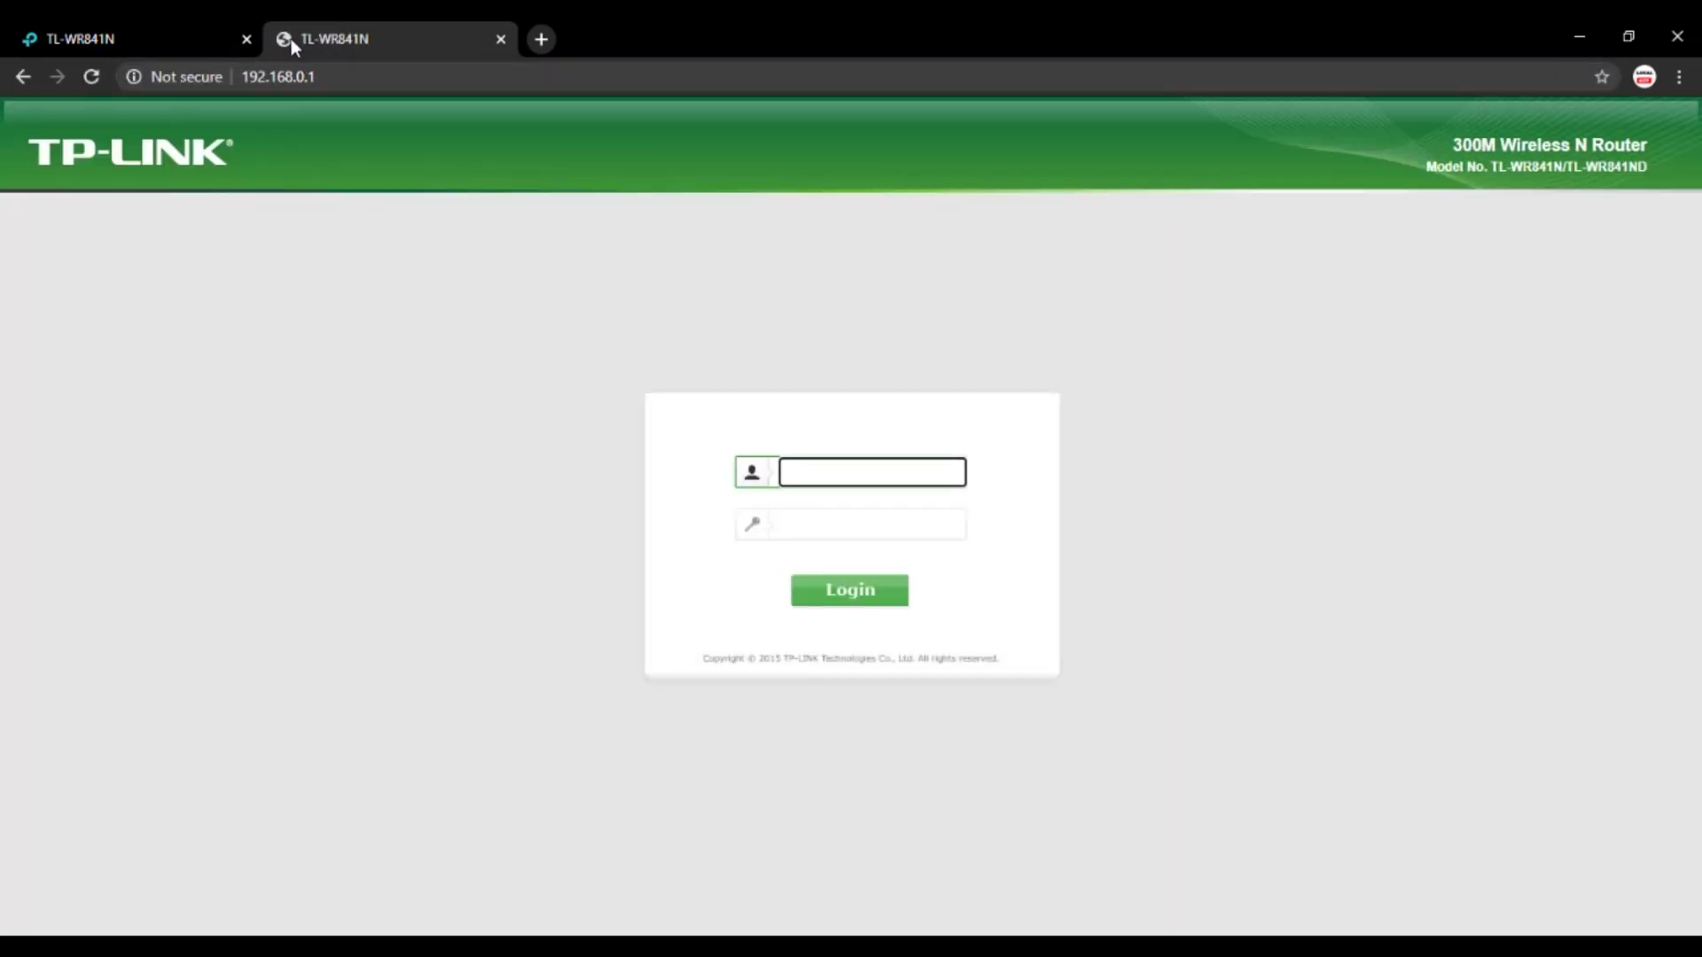
{"action": "left_click", "coordinate": [213, 31]}
{"action": "left_click", "coordinate": [384, 35]}
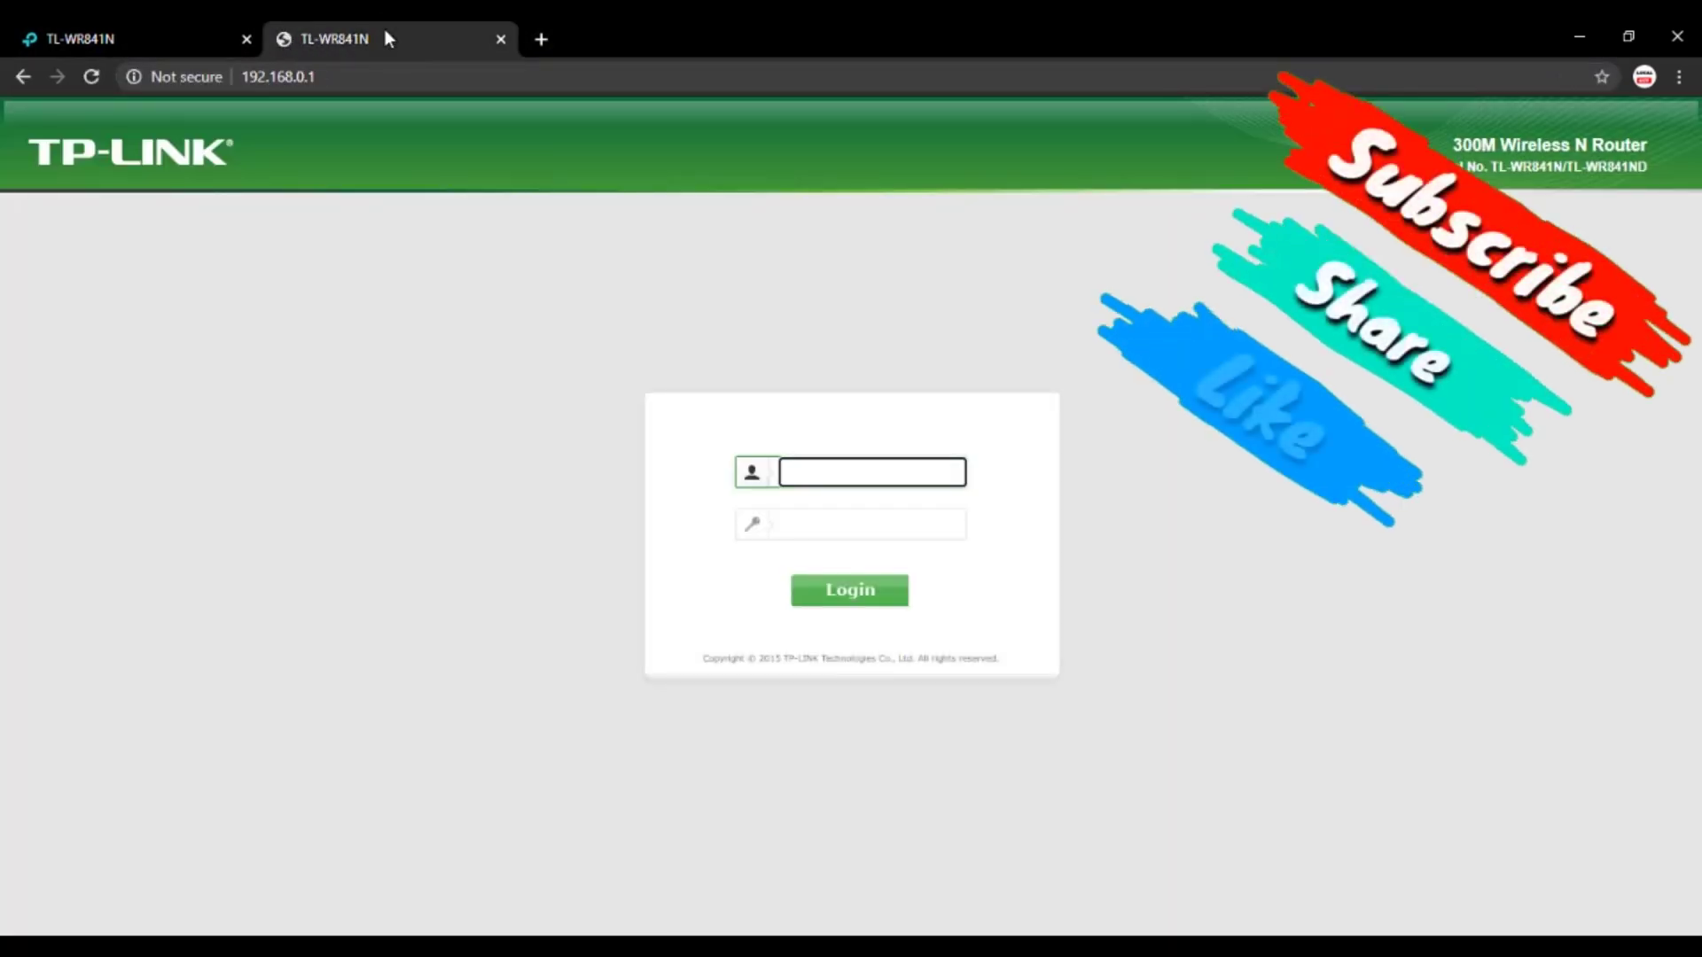
{"action": "left_click", "coordinate": [189, 35]}
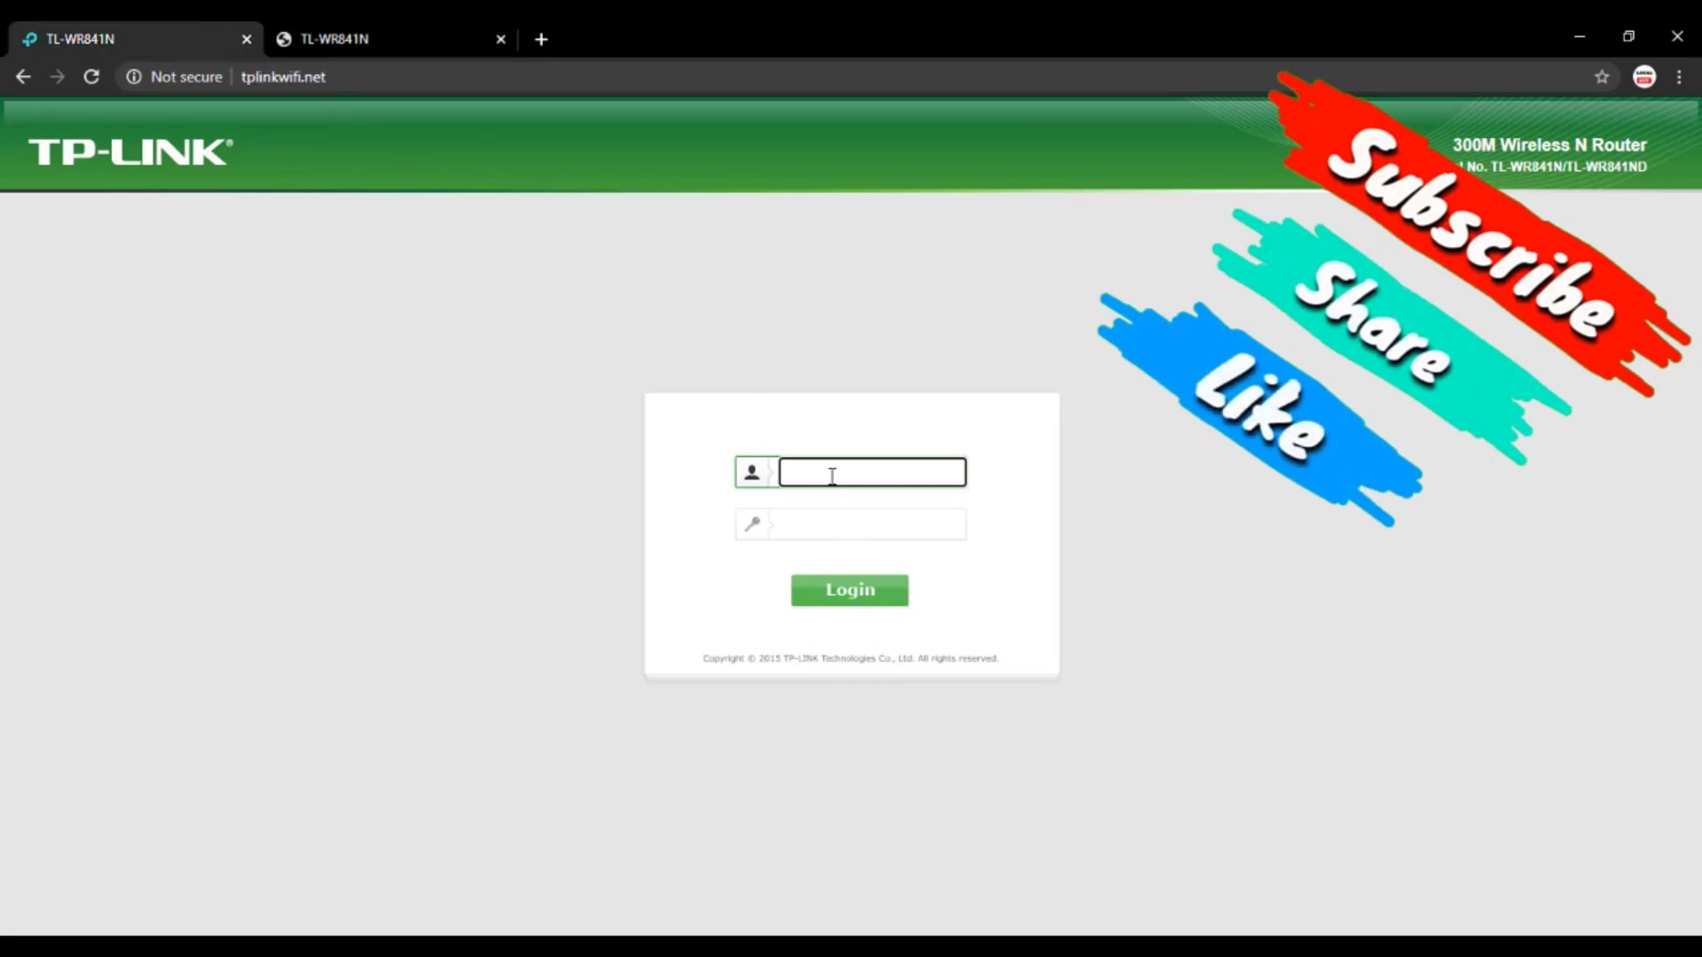
{"action": "type", "text": "admin"}
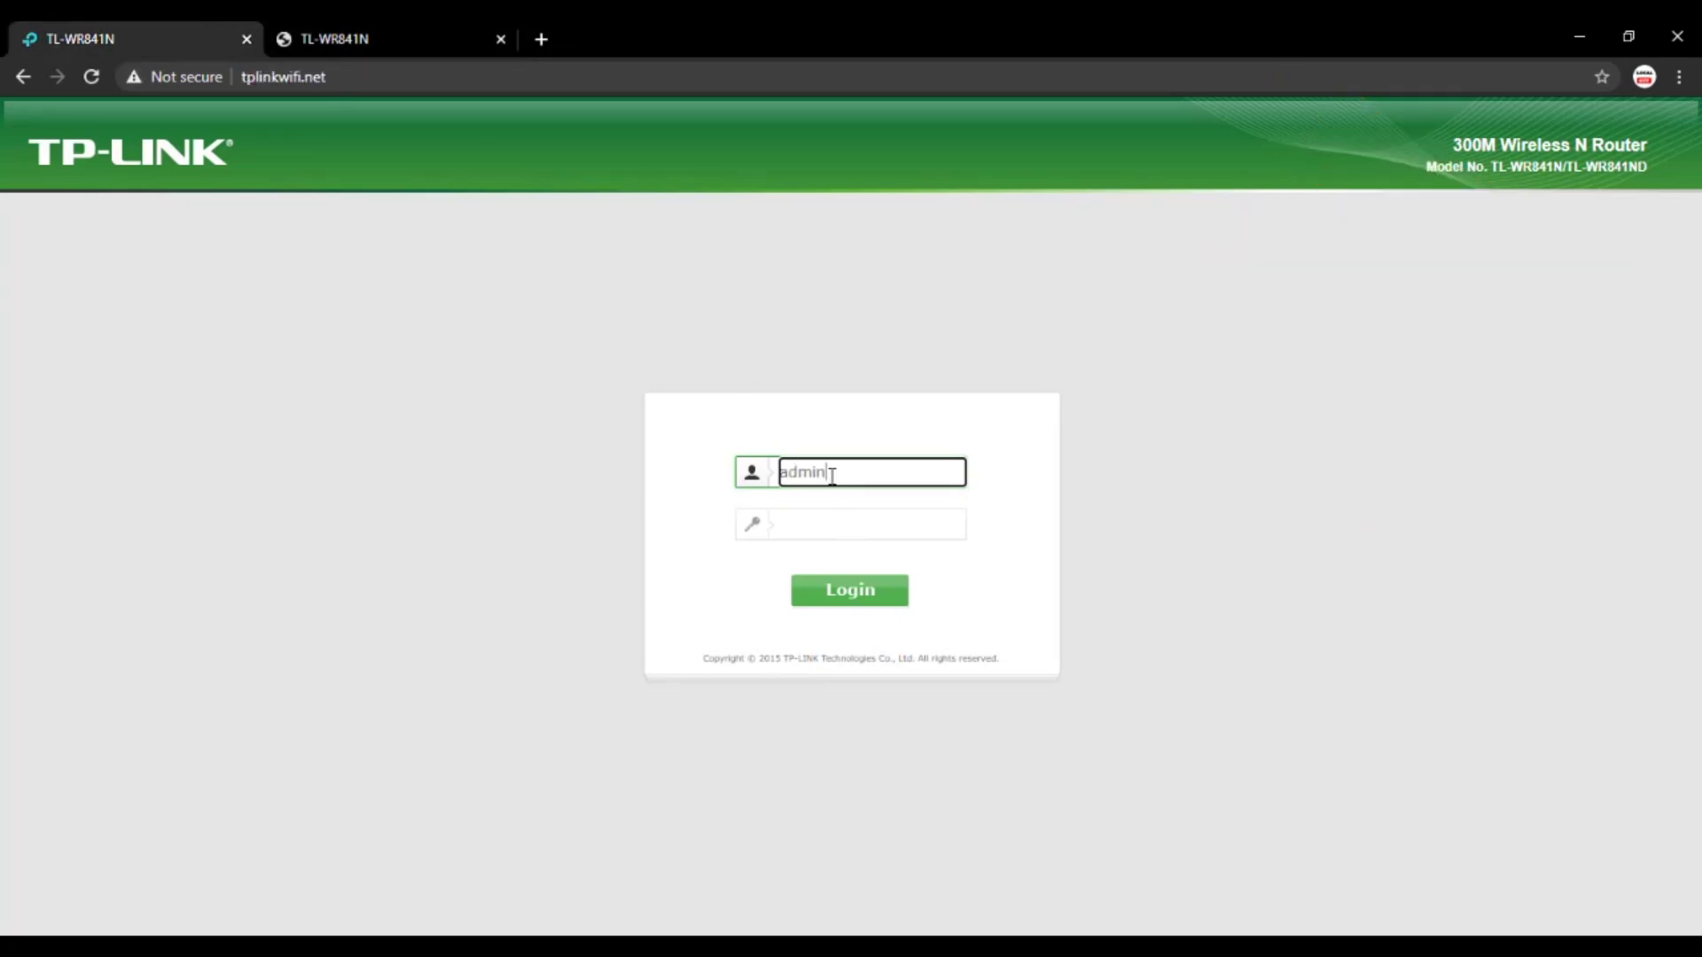
{"action": "key", "text": "Tab"}
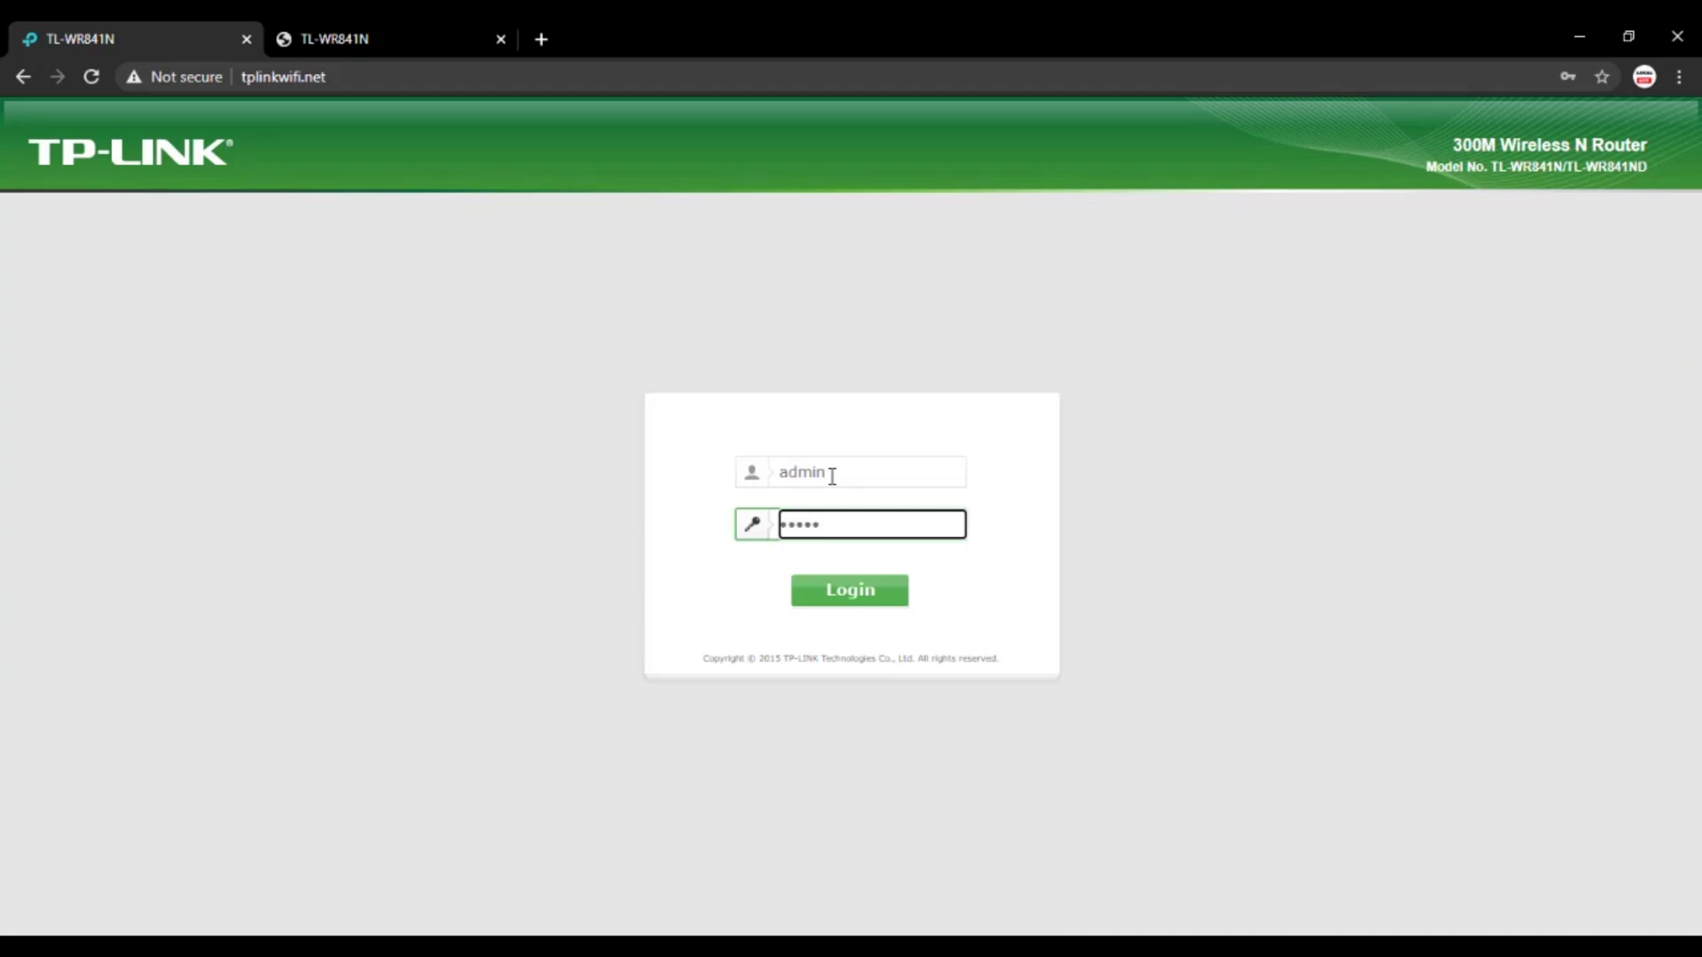
{"action": "left_click", "coordinate": [755, 616]}
{"action": "left_click", "coordinate": [797, 595]}
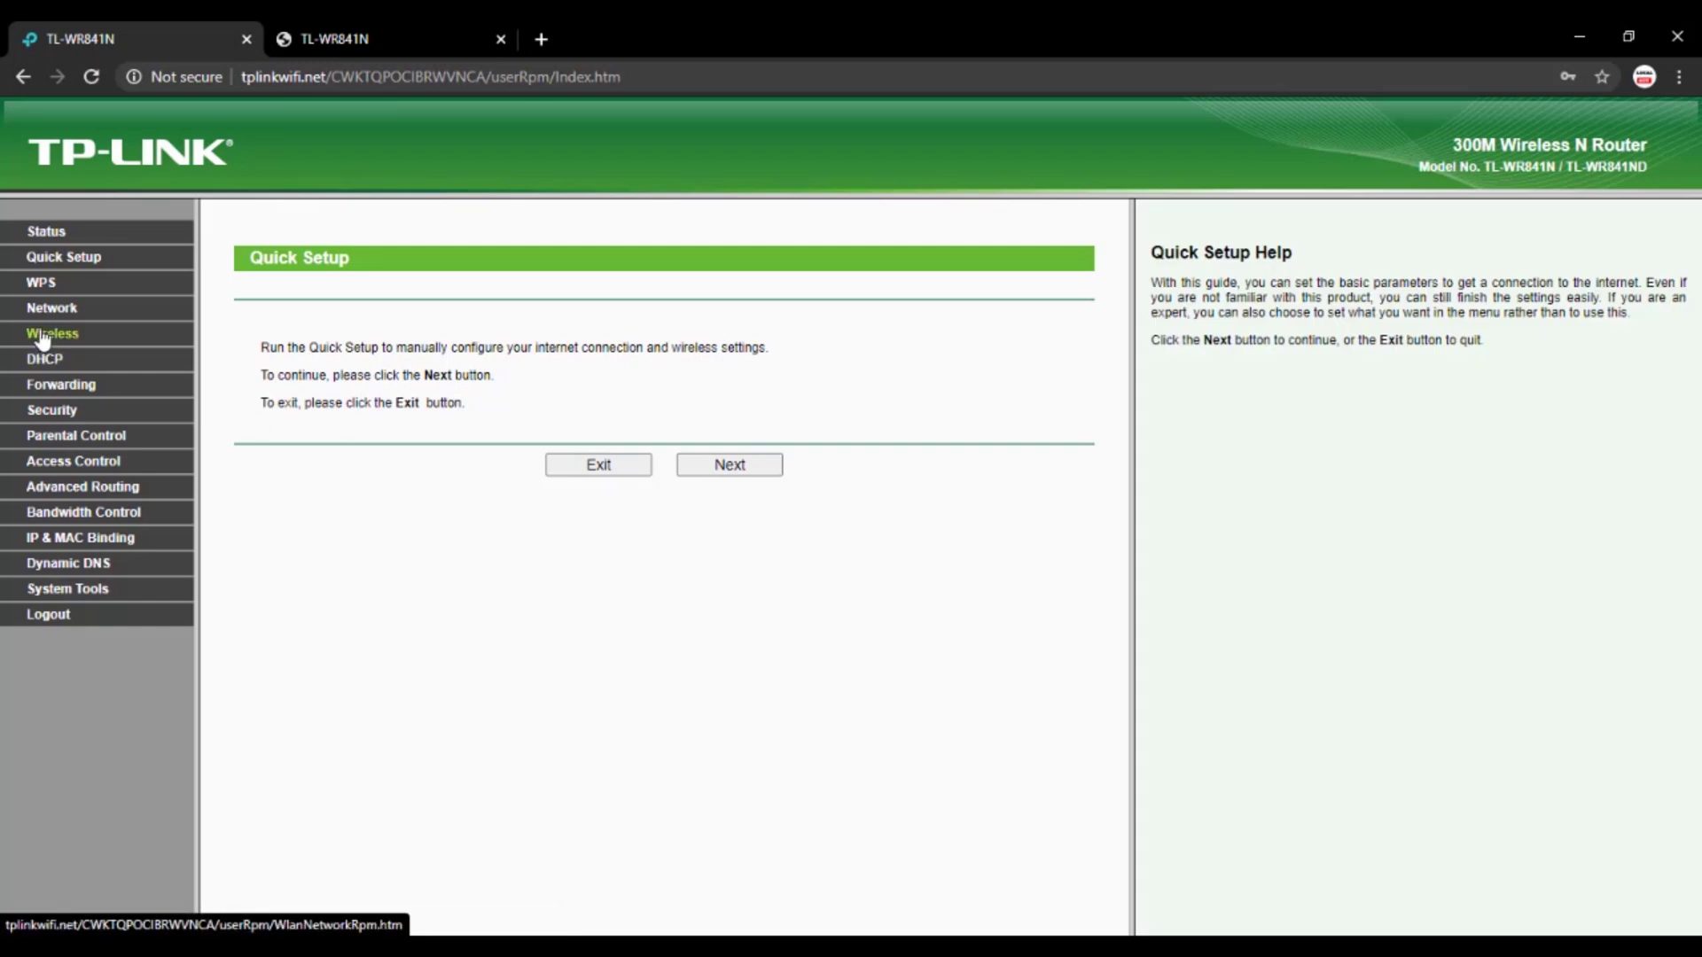
Rename the wireless network from TP-LINK_E0FA to Spacex and save.
{"action": "left_click", "coordinate": [42, 337]}
{"action": "left_click_drag", "start_coordinate": [621, 321], "coordinate": [448, 315]}
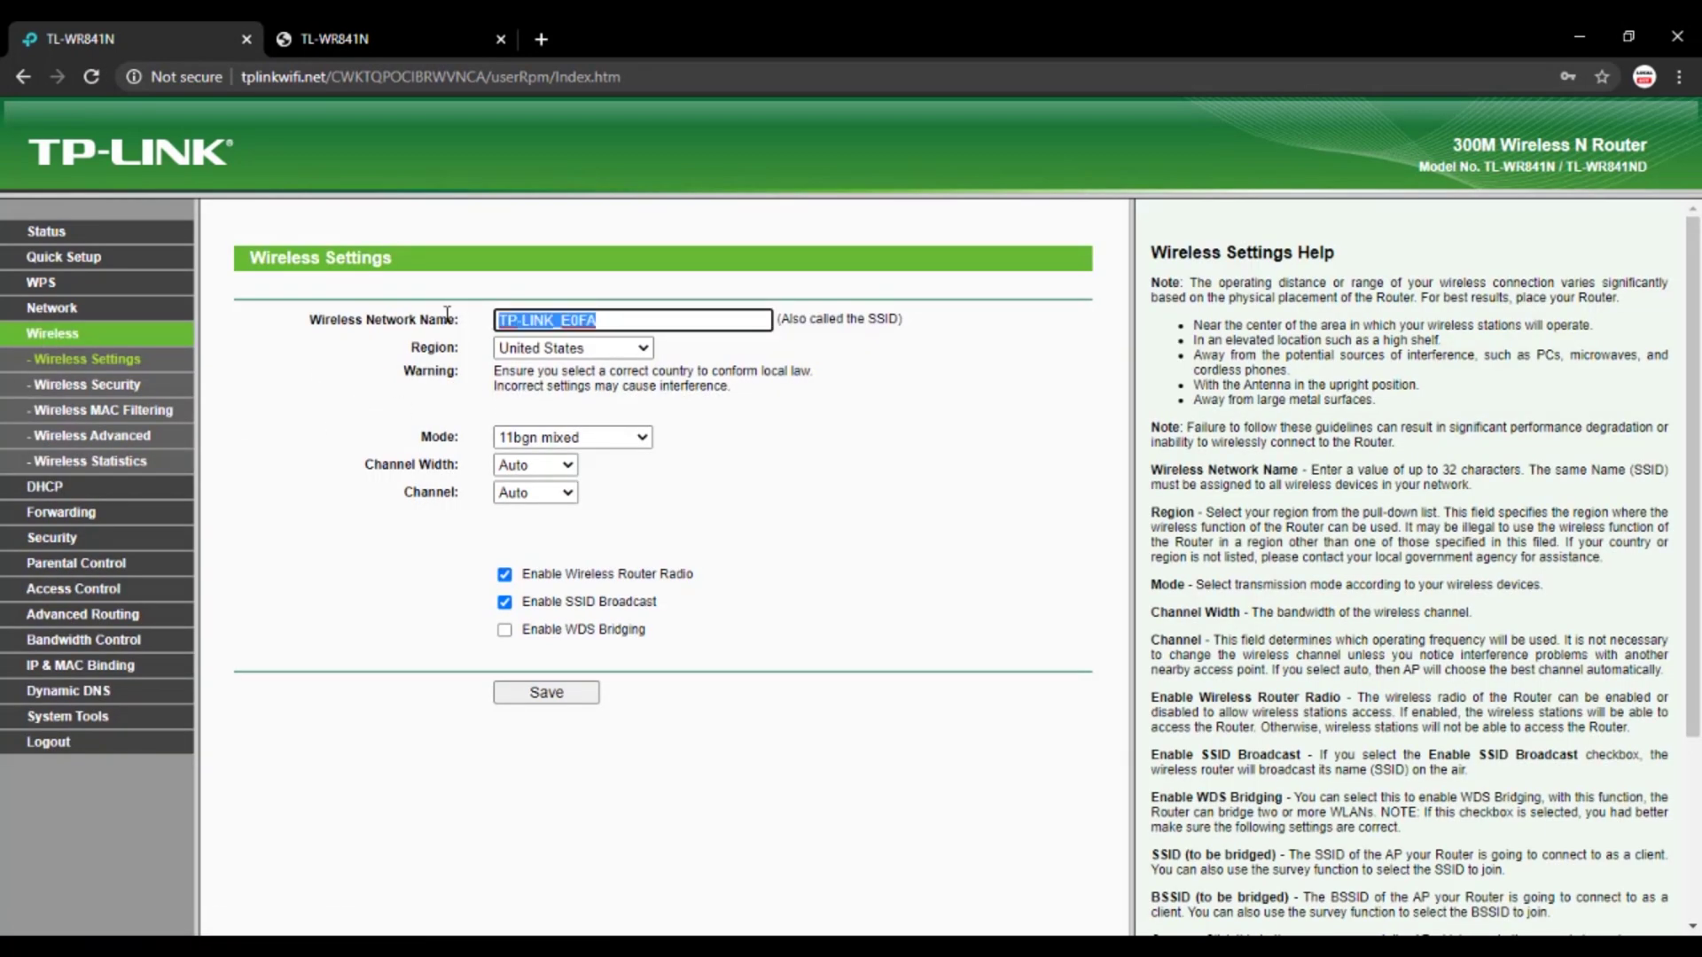
{"action": "type", "text": "Spacex"}
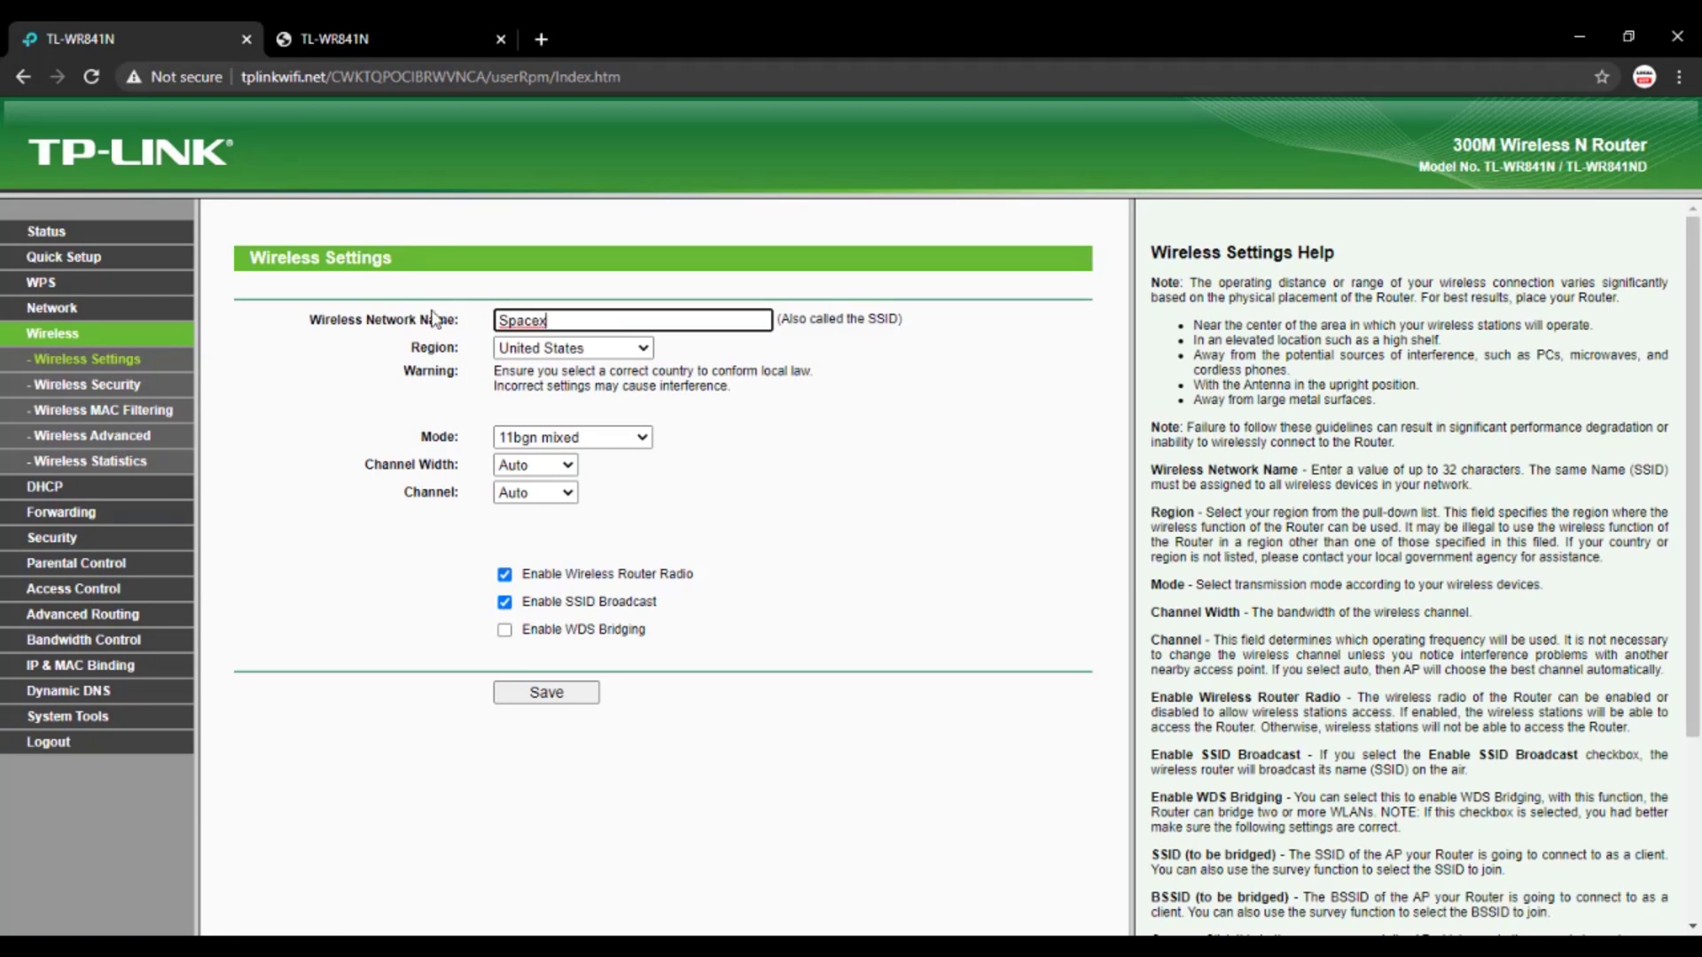
{"action": "left_click", "coordinate": [567, 703]}
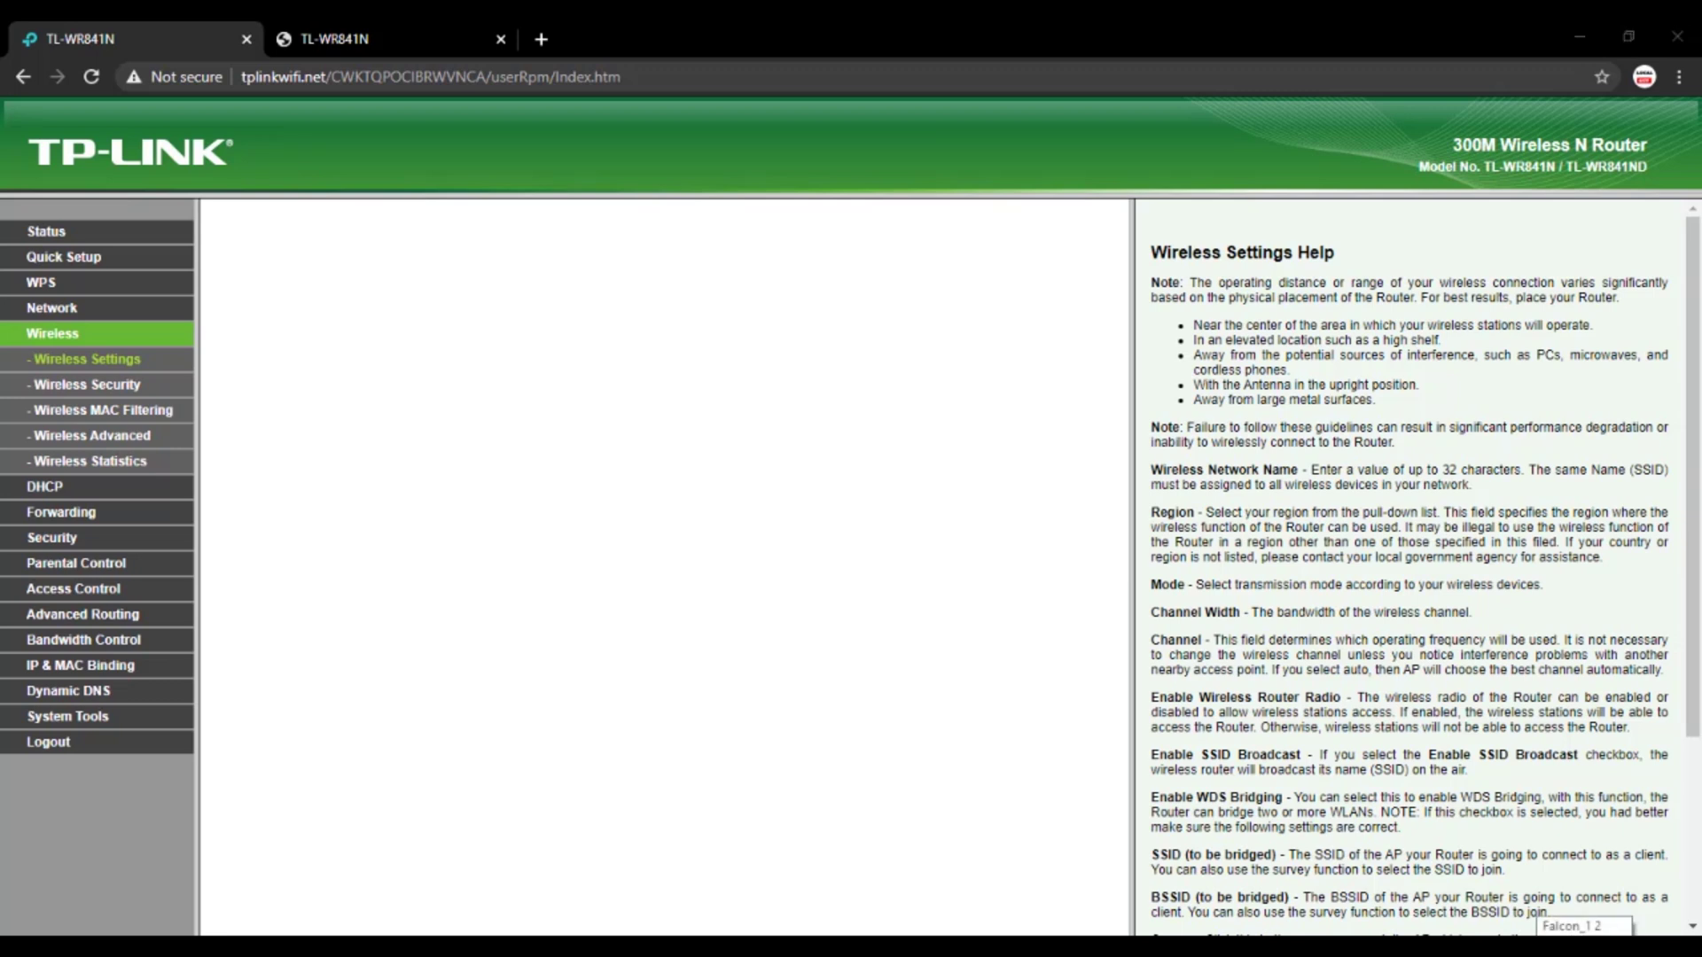
Connect the laptop to the Spacex Wi-Fi network using its security key.
{"action": "left_click", "coordinate": [1591, 946]}
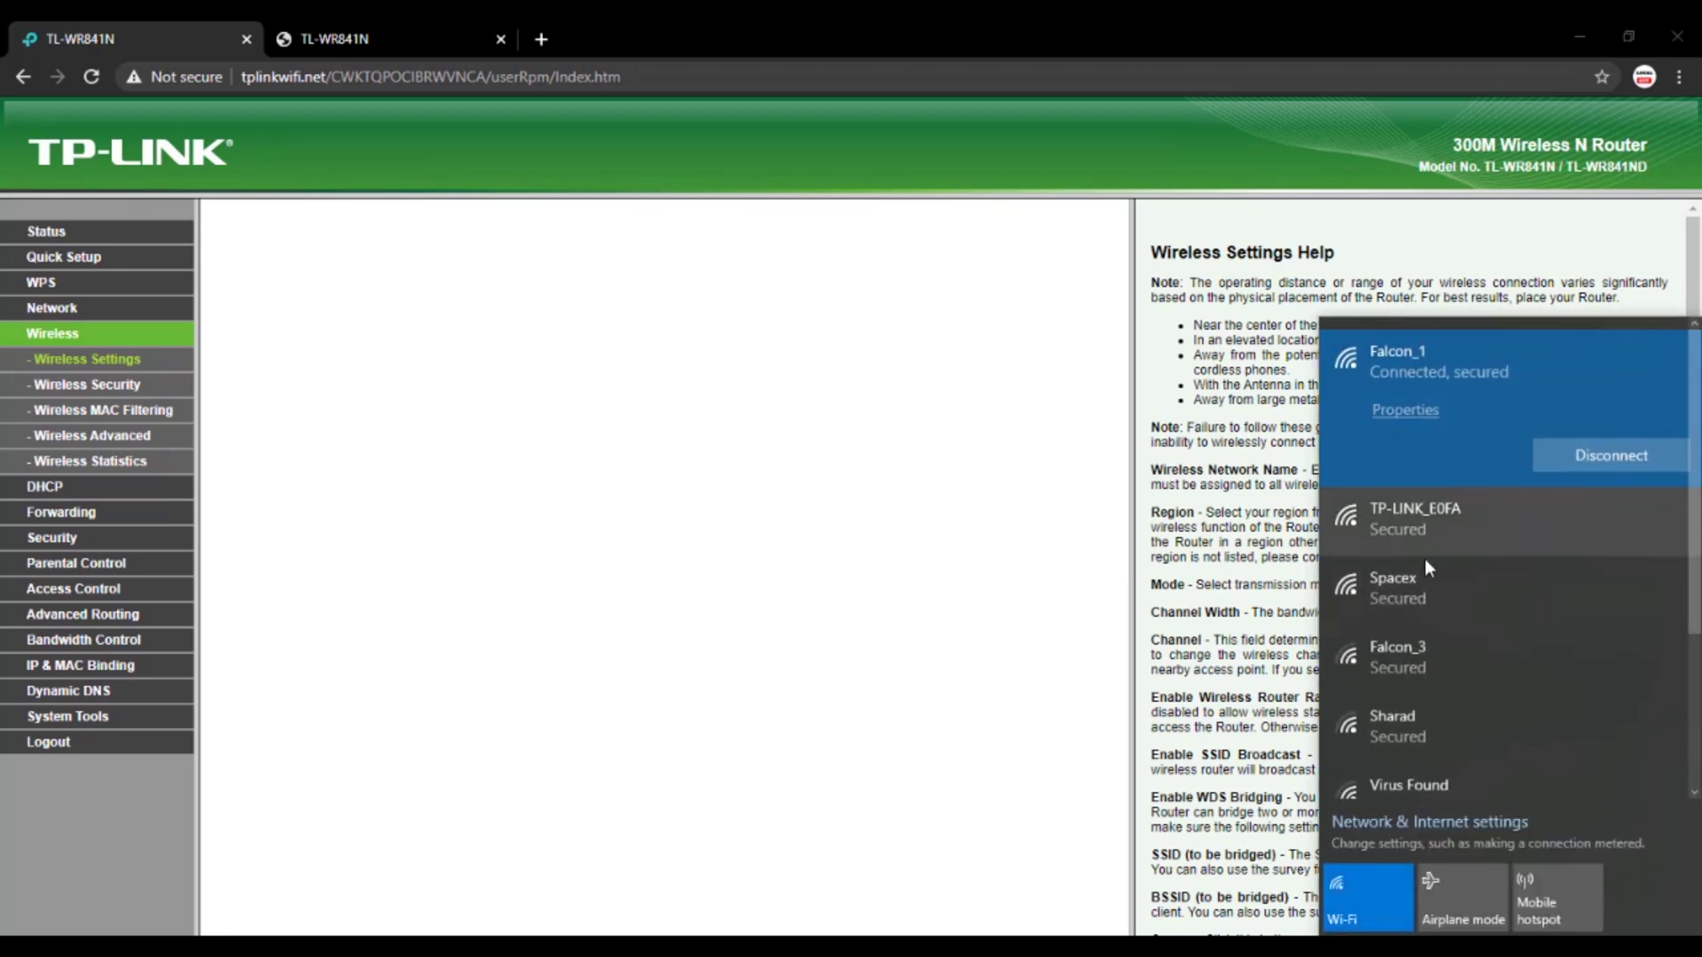
{"action": "left_click", "coordinate": [1418, 590]}
{"action": "left_click", "coordinate": [1567, 597]}
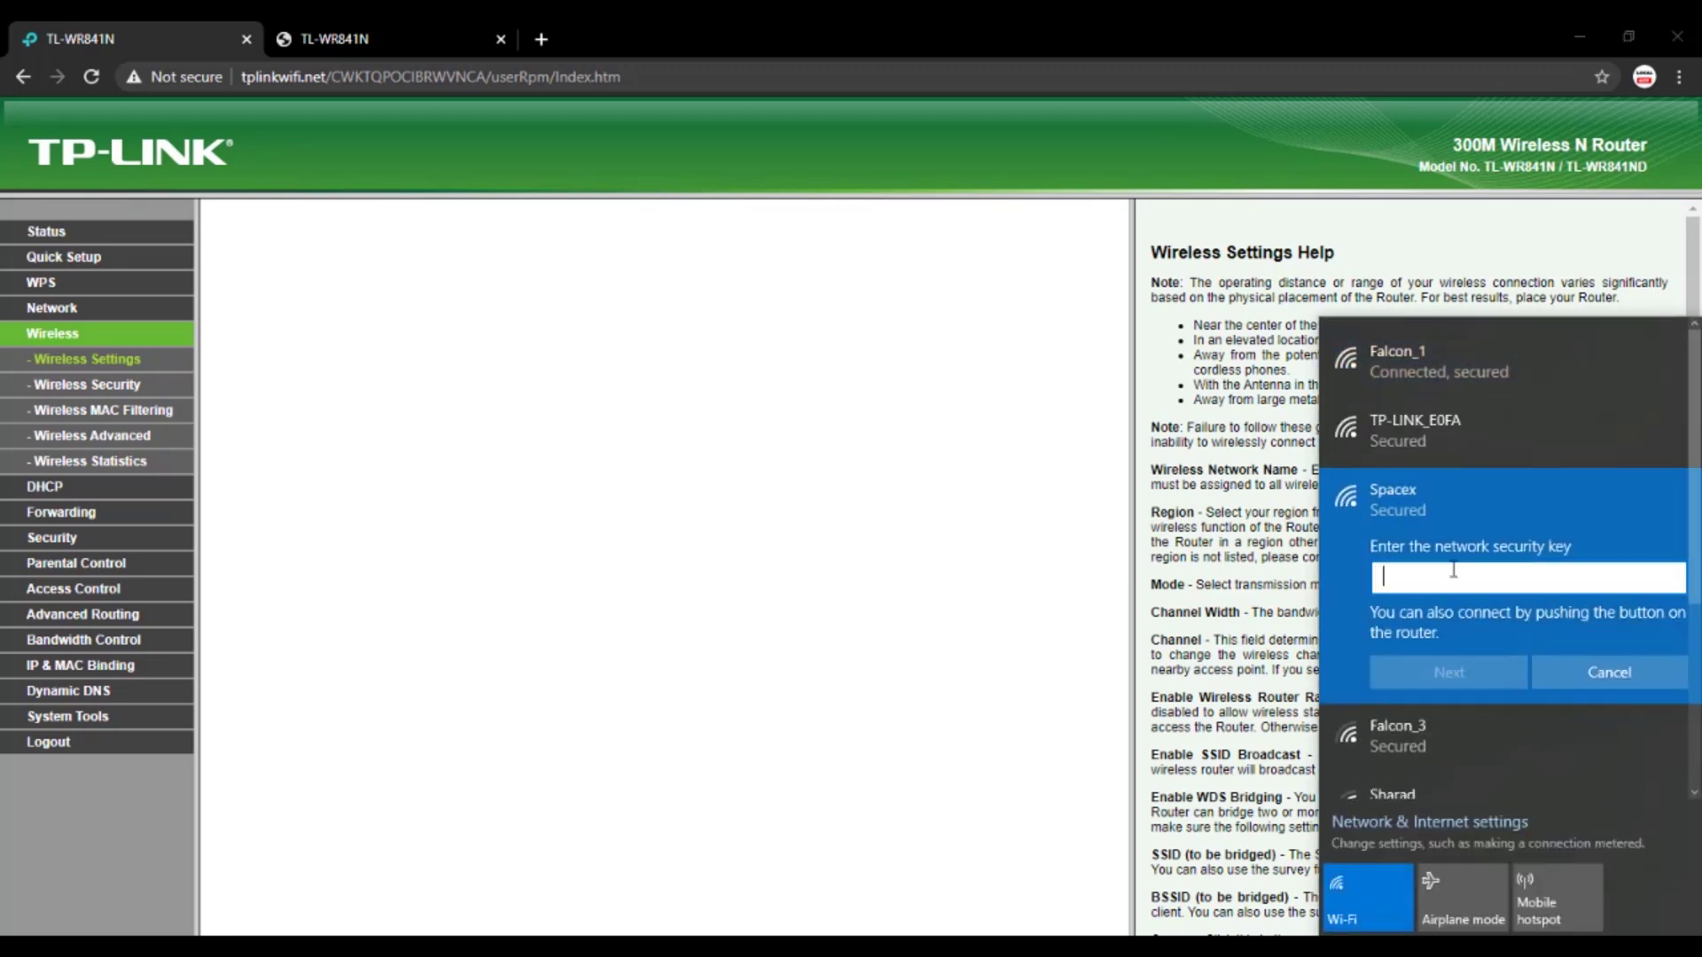
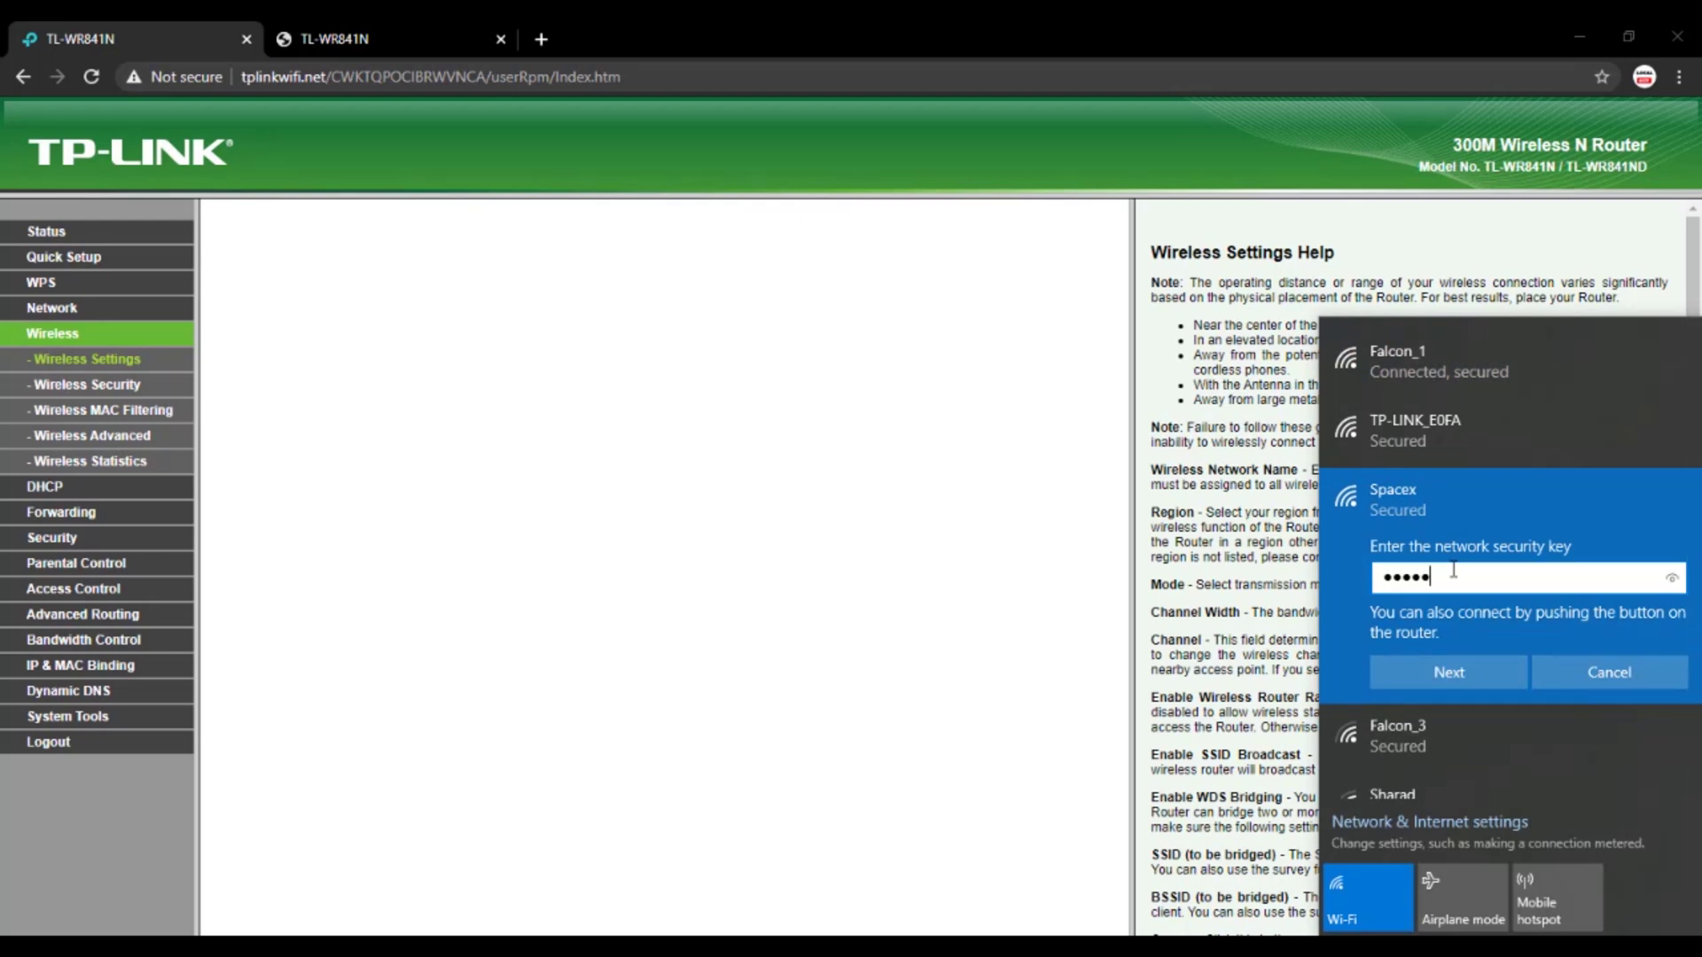
{"action": "left_click", "coordinate": [1671, 577]}
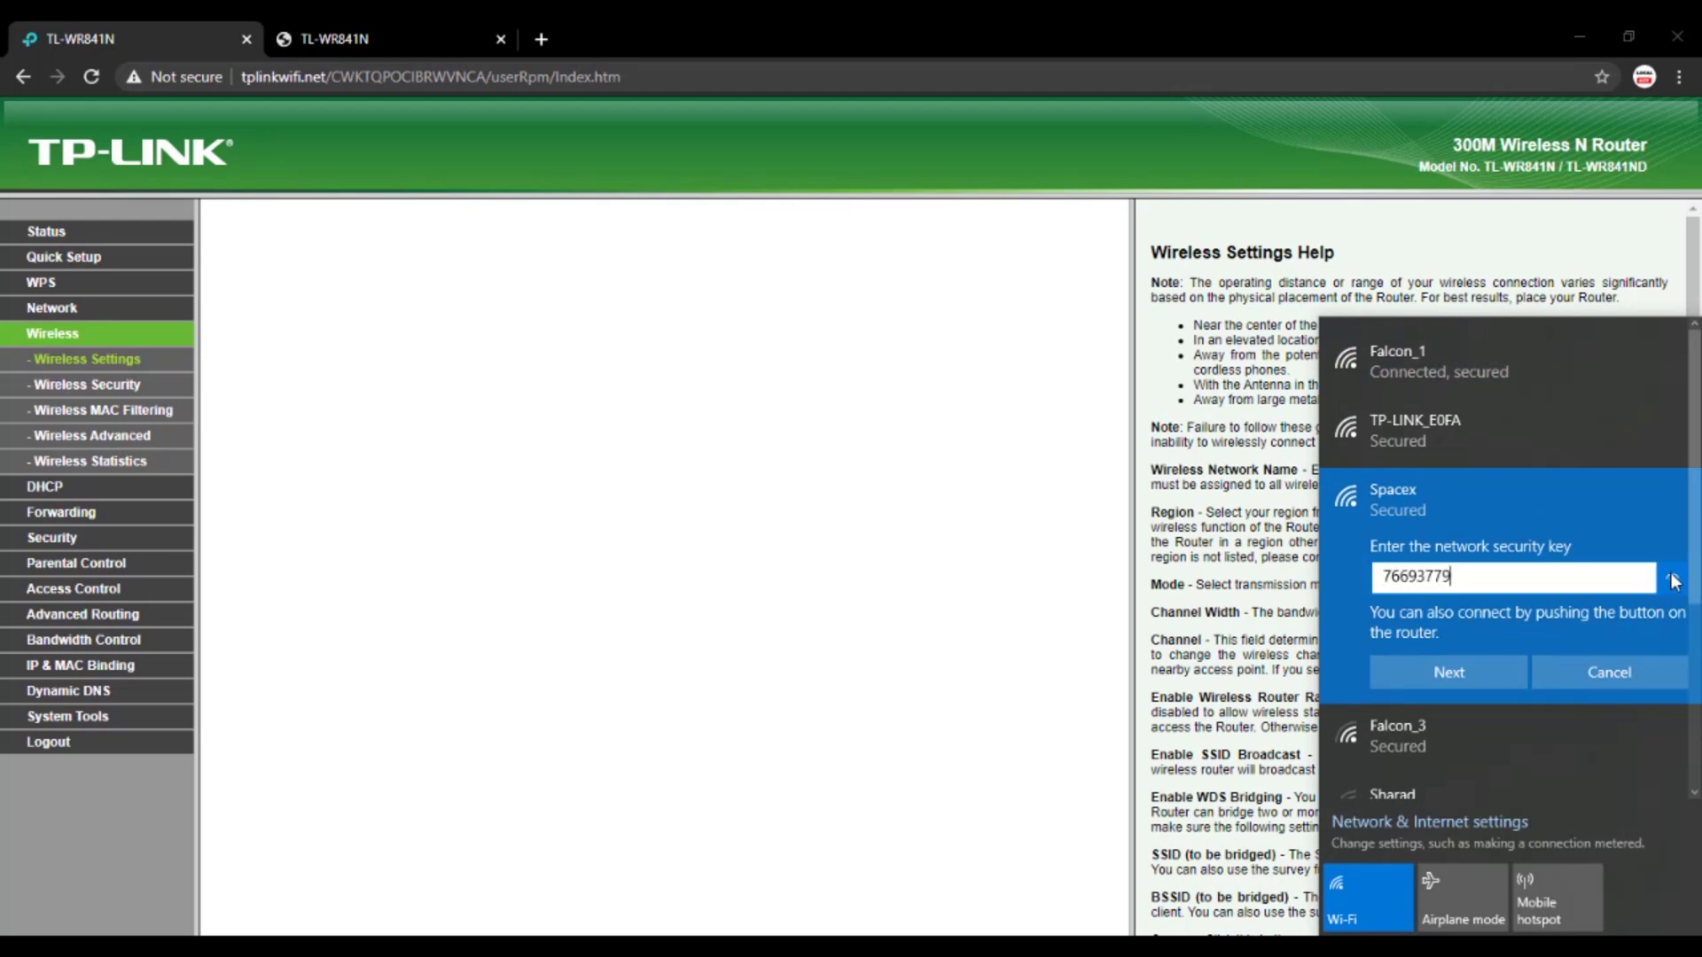
{"action": "left_click", "coordinate": [1465, 679]}
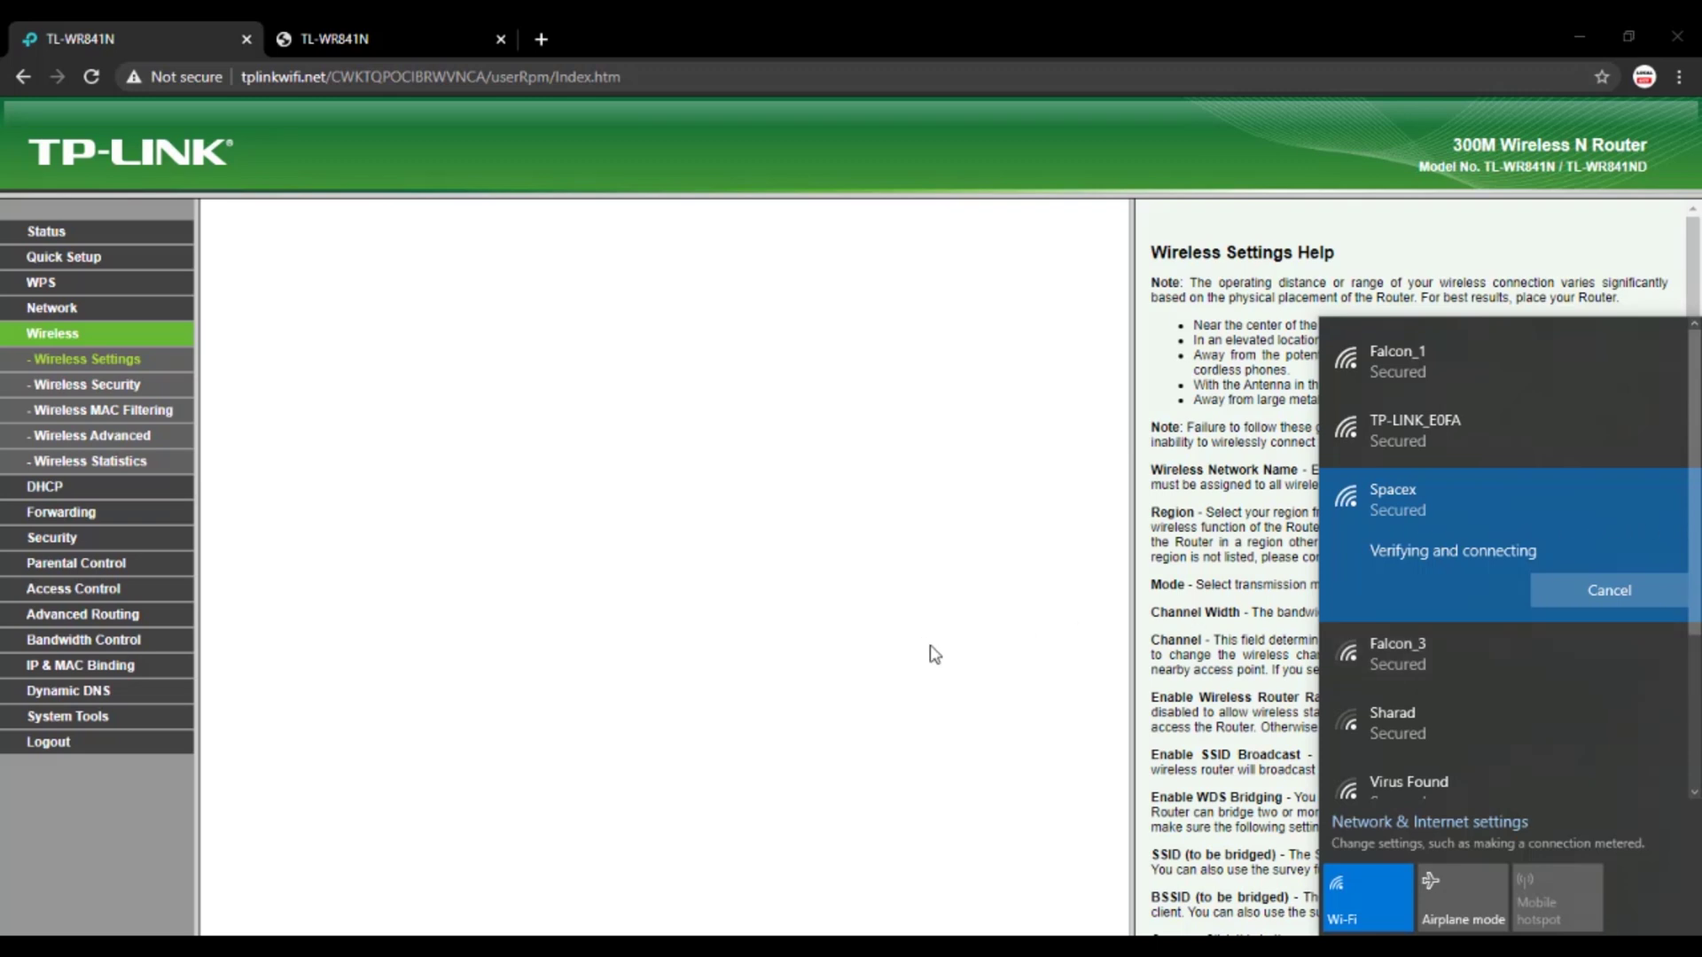
{"action": "left_click", "coordinate": [978, 866]}
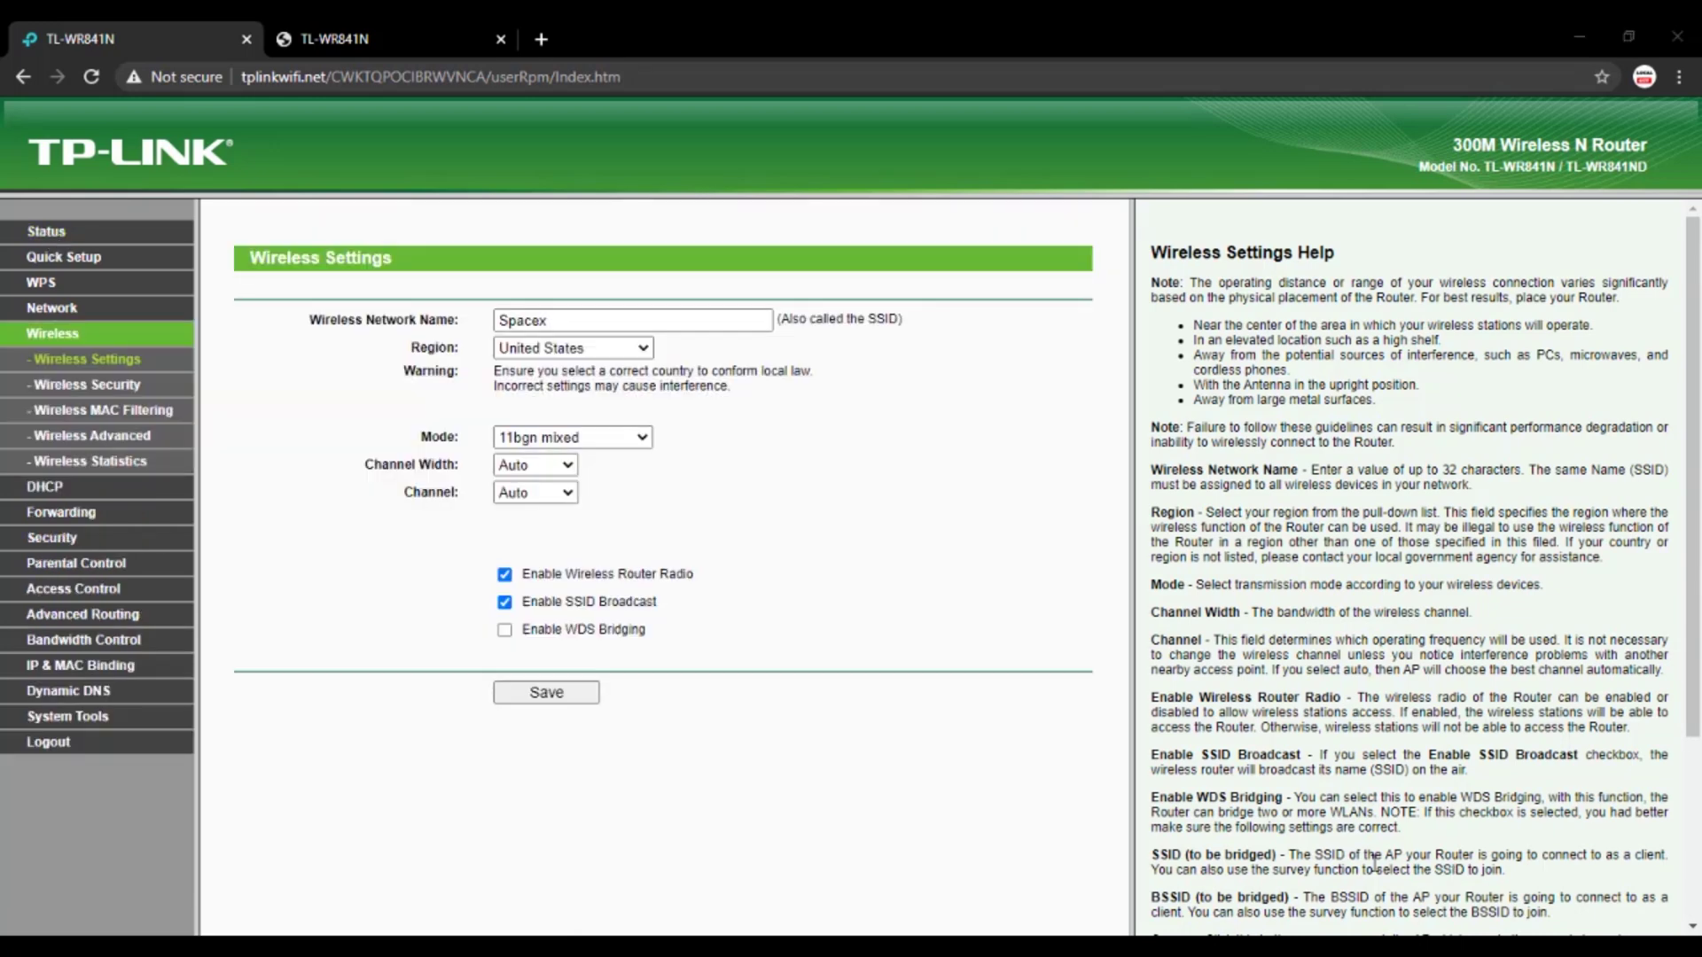
{"action": "left_click", "coordinate": [58, 383]}
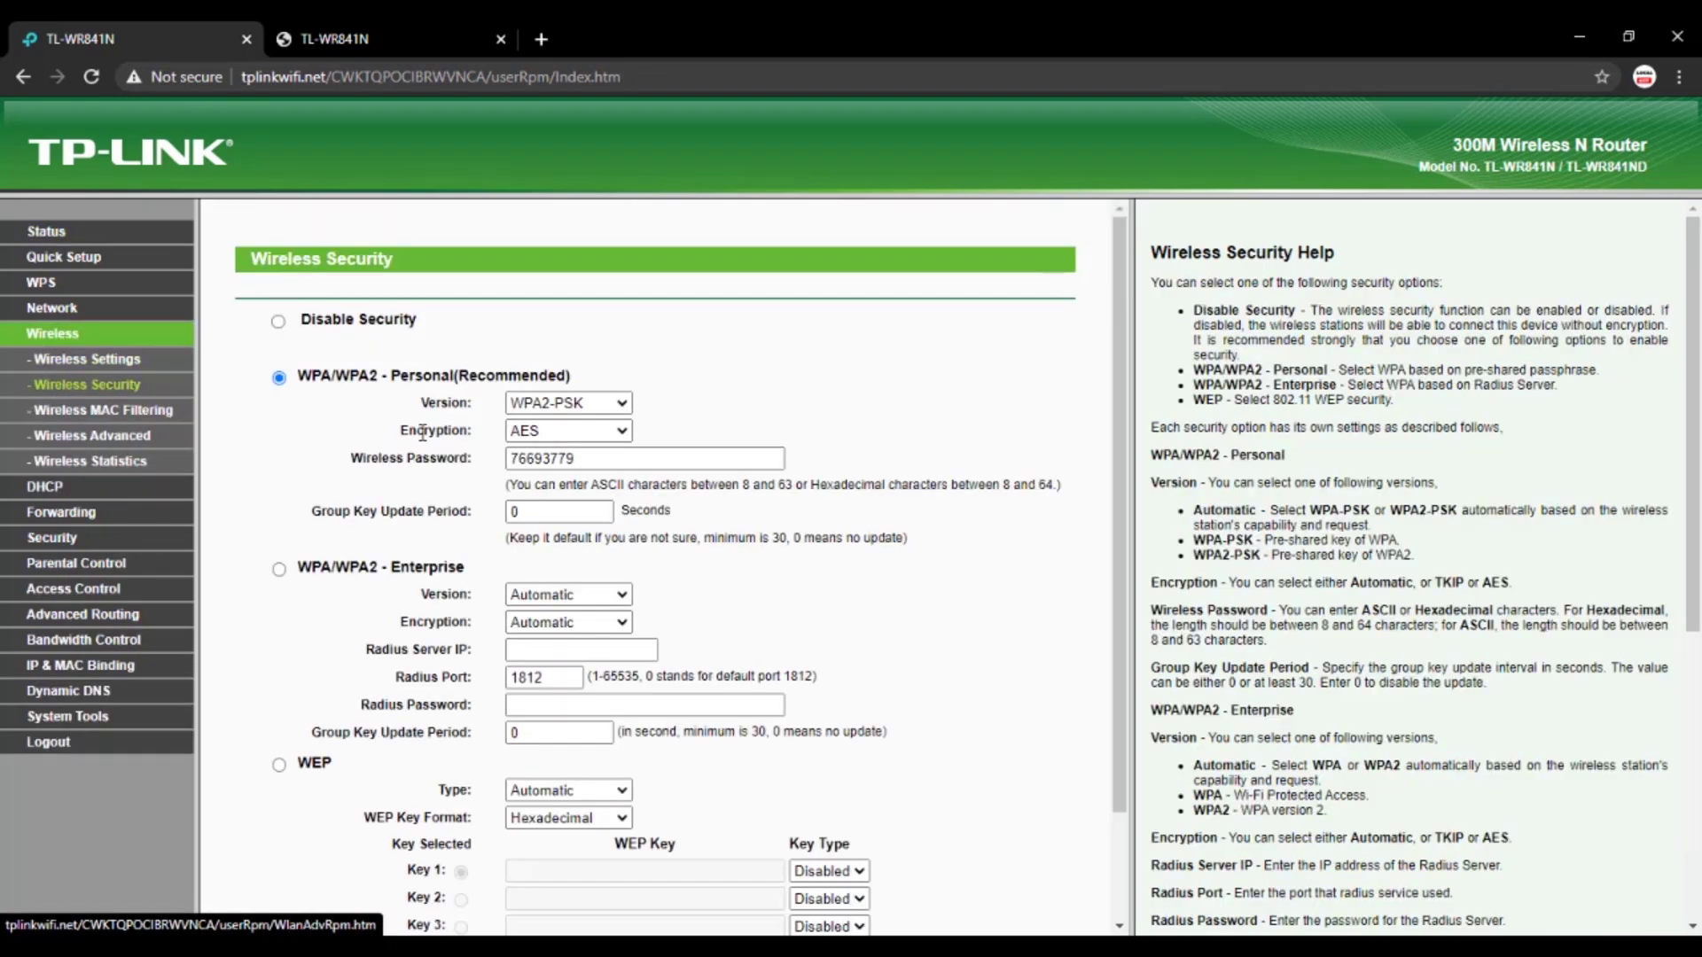
{"action": "left_click_drag", "start_coordinate": [572, 458], "coordinate": [489, 459]}
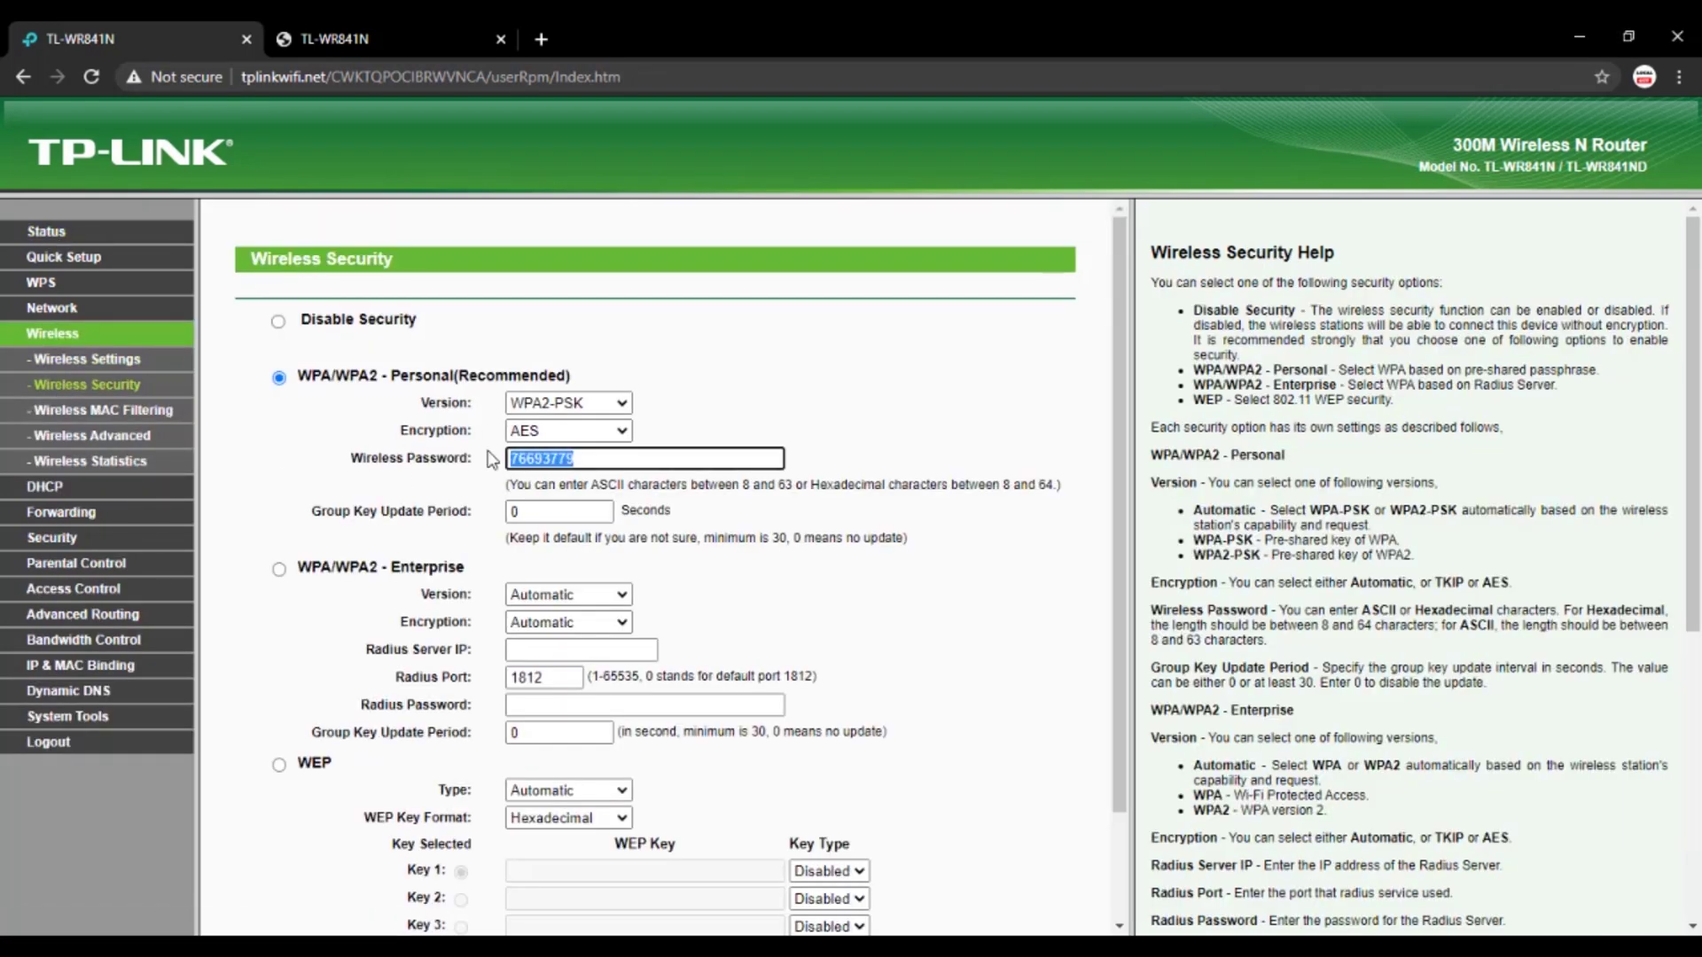
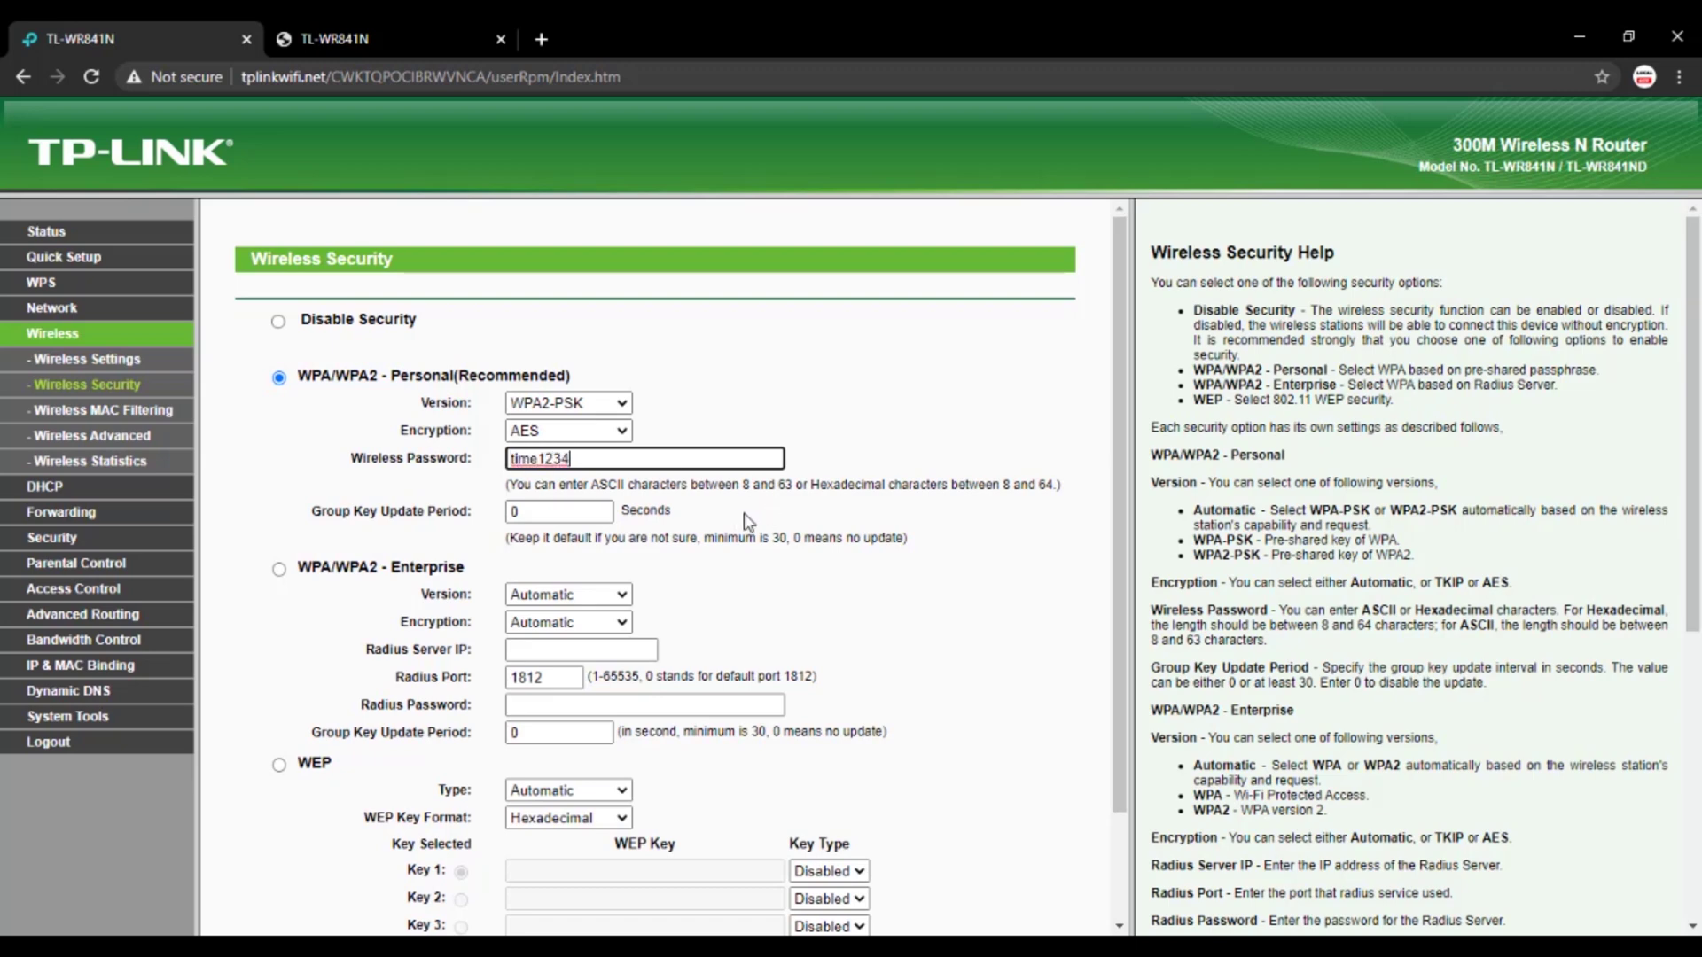
{"action": "scroll", "coordinate": [743, 532], "scroll_direction": "down", "scroll_amount": 2}
{"action": "left_click", "coordinate": [558, 887]}
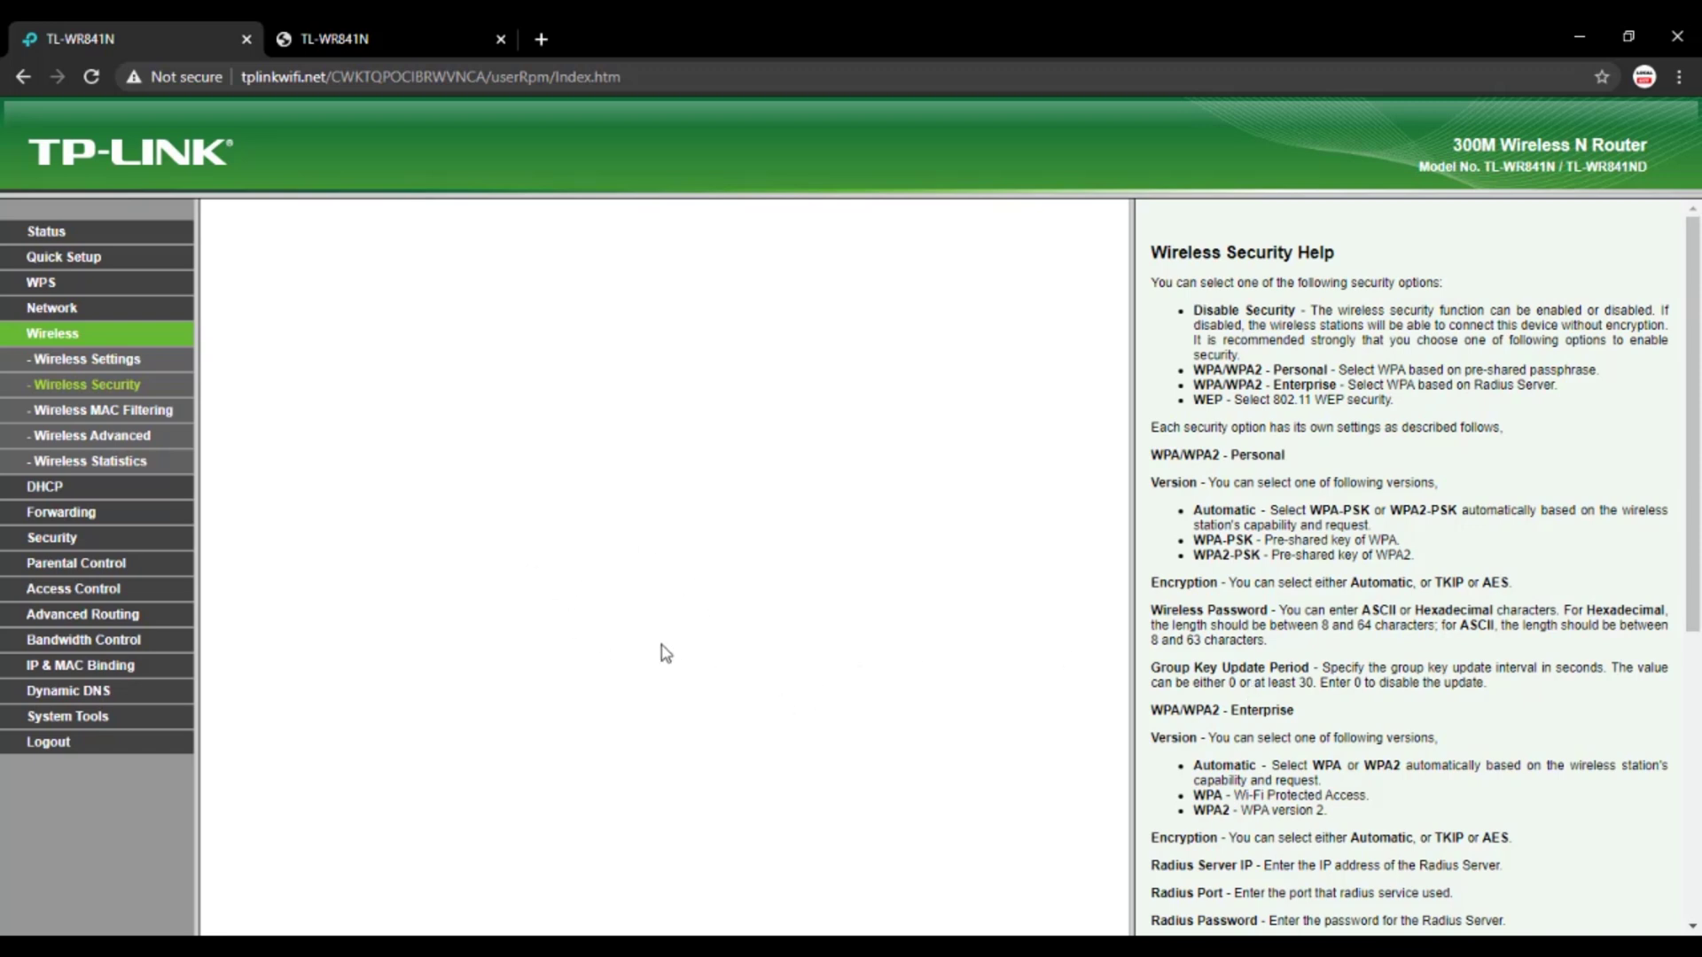
Reconnect the laptop to Spacex by submitting the network key again.
{"action": "left_click", "coordinate": [1411, 430]}
{"action": "left_click", "coordinate": [1608, 521]}
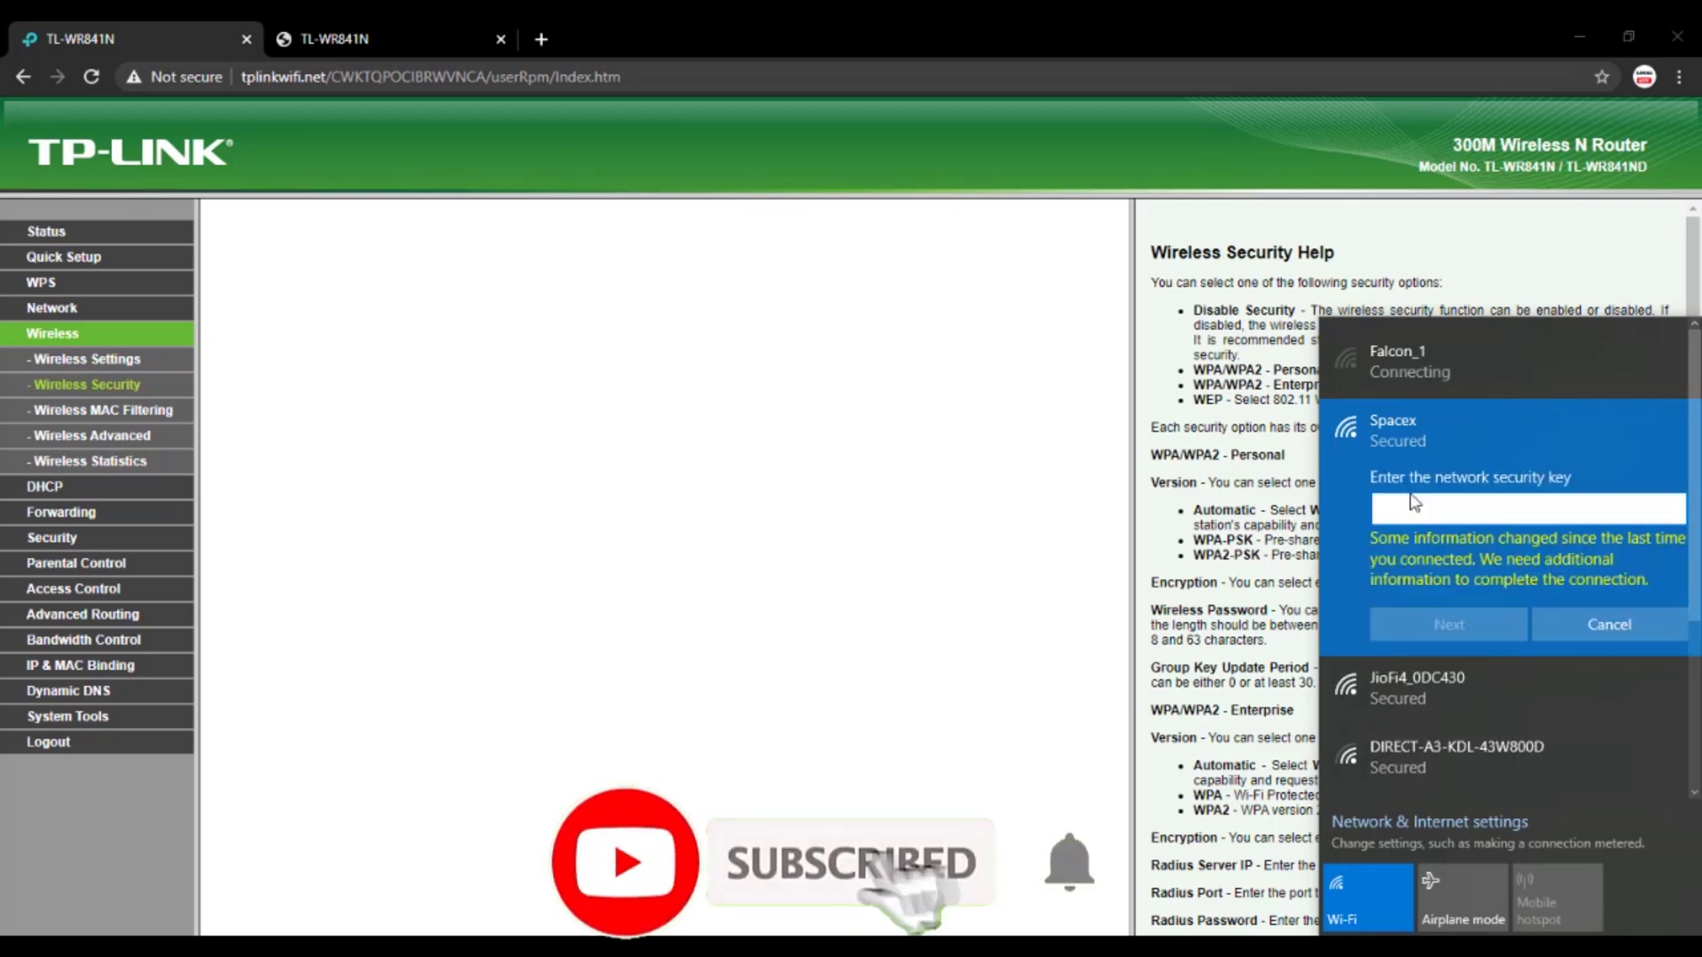
{"action": "left_click", "coordinate": [1670, 508]}
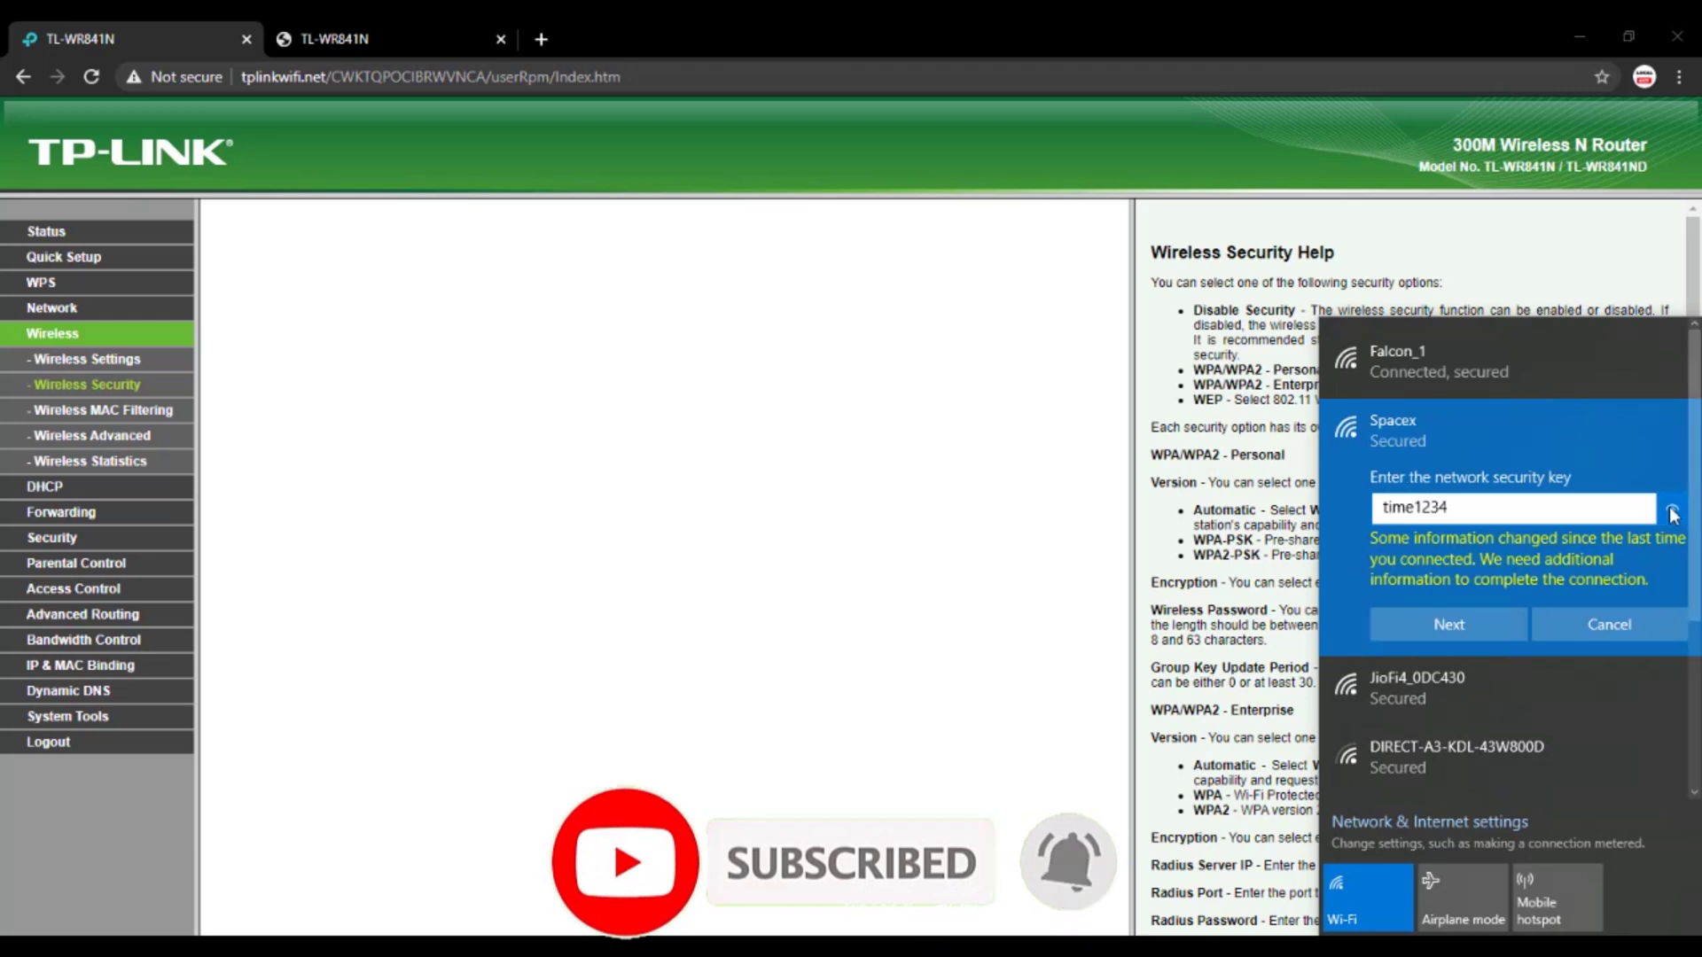
{"action": "left_click", "coordinate": [1482, 632]}
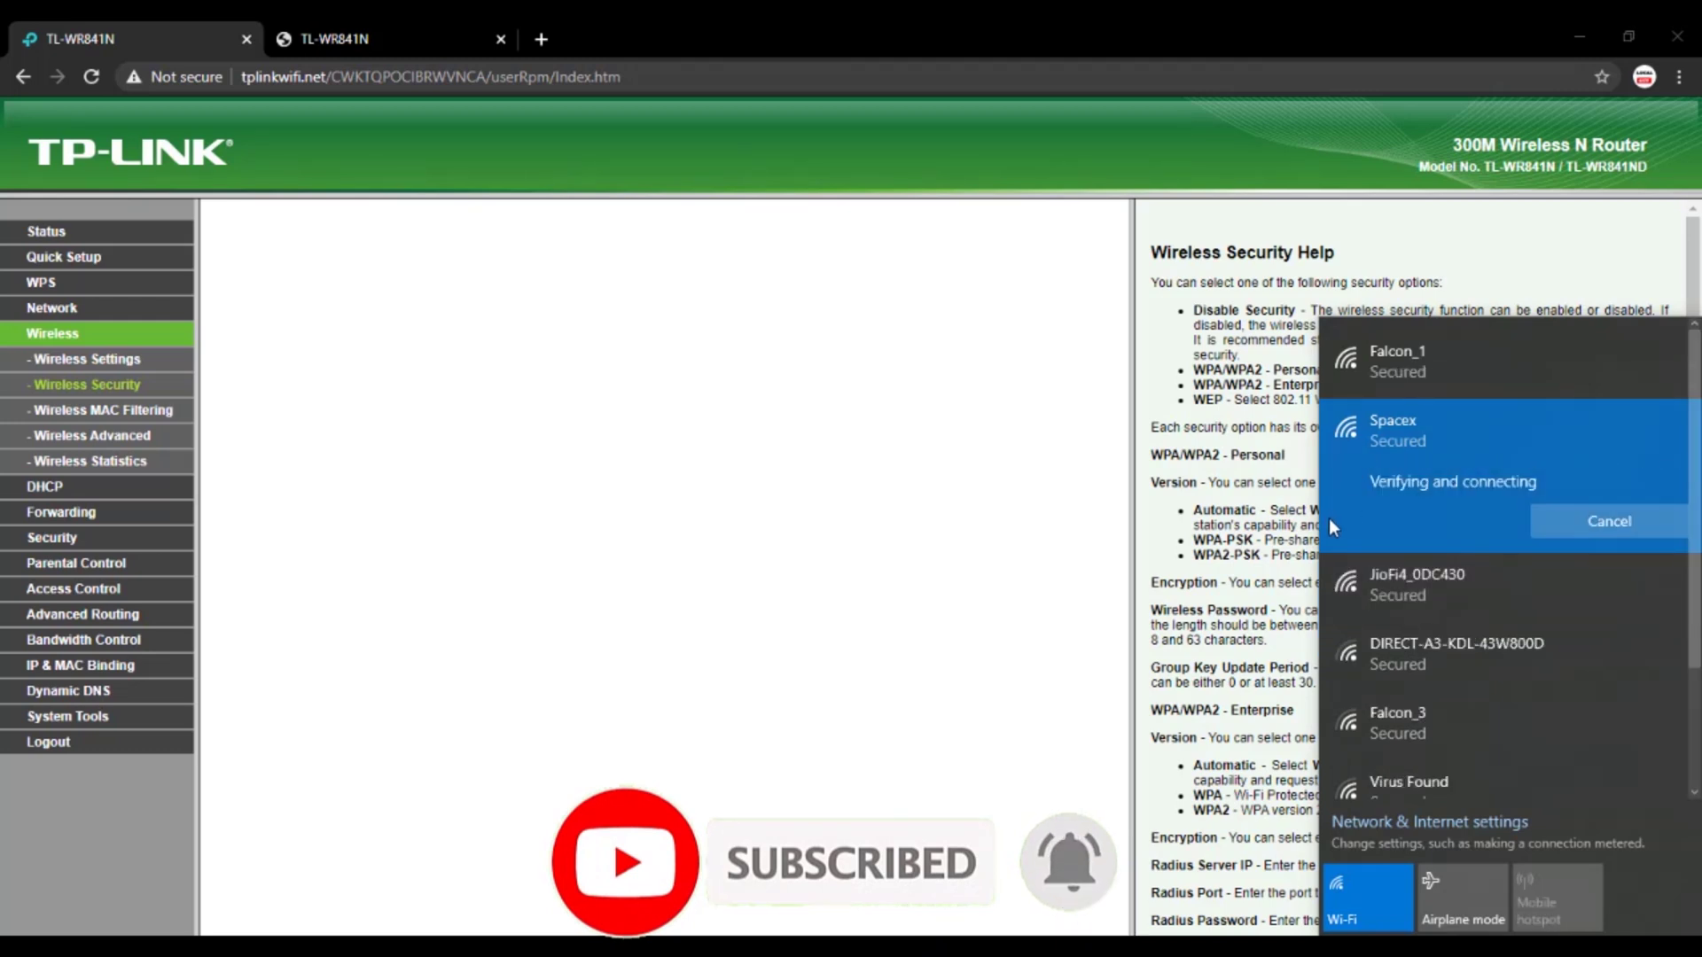
{"action": "left_click", "coordinate": [975, 687]}
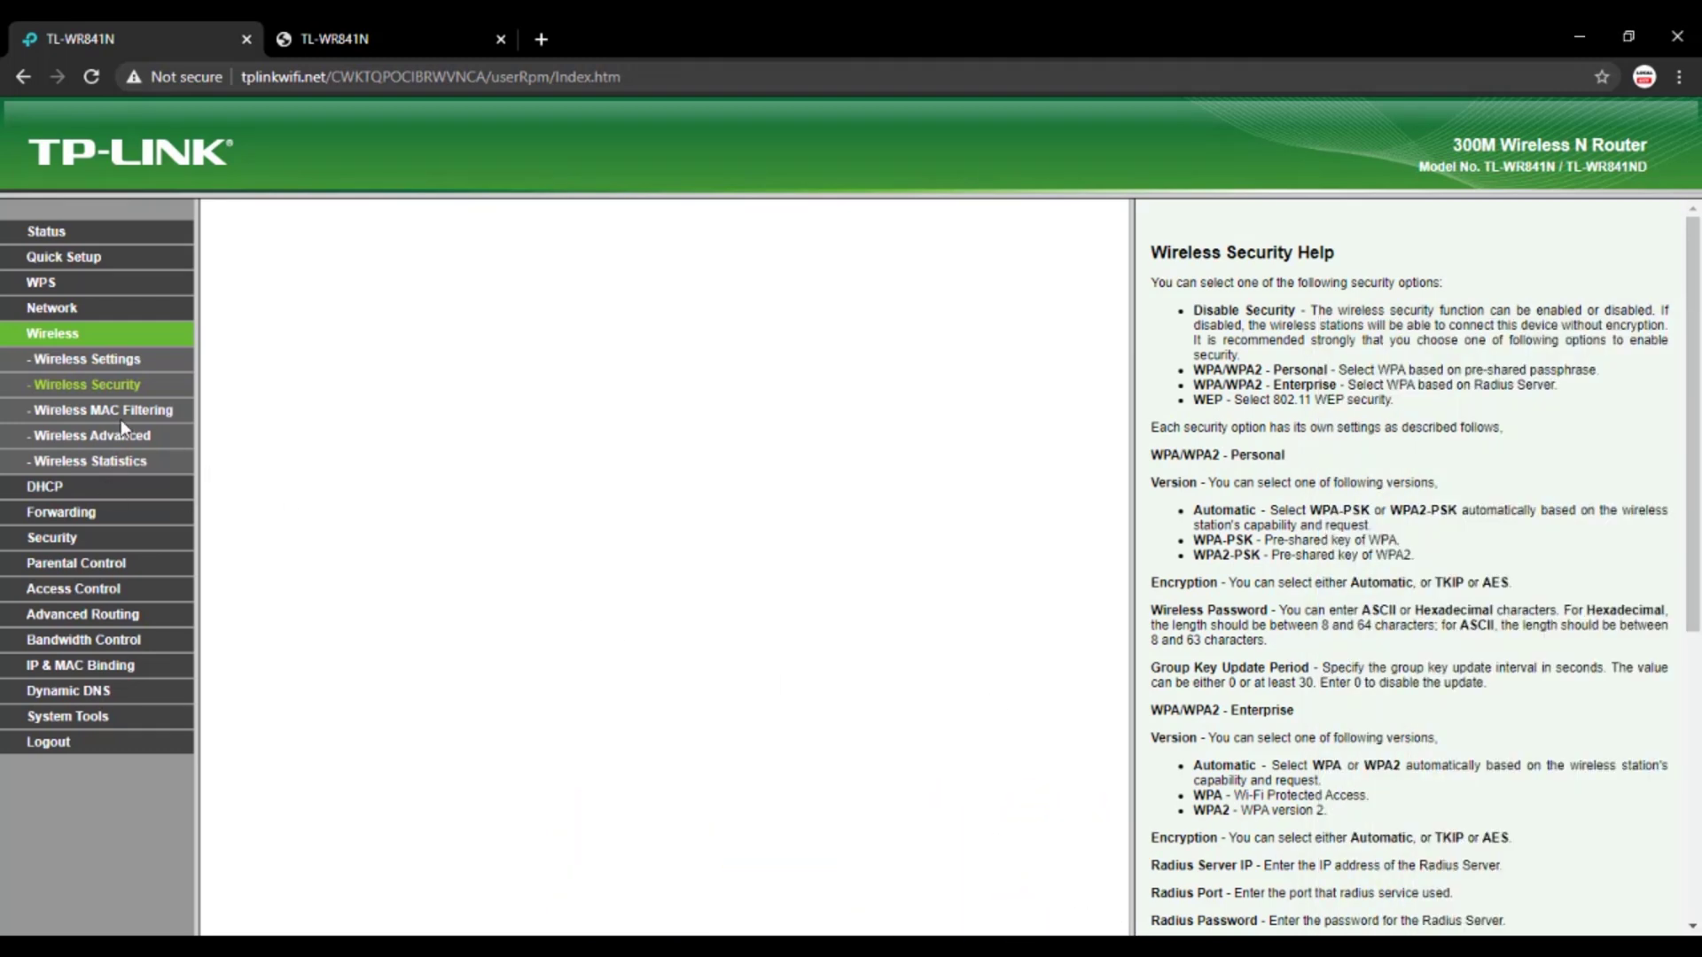
Tick Enable WDS Bridging and review the empty bridged SSID and BSSID fields.
{"action": "left_click", "coordinate": [115, 359]}
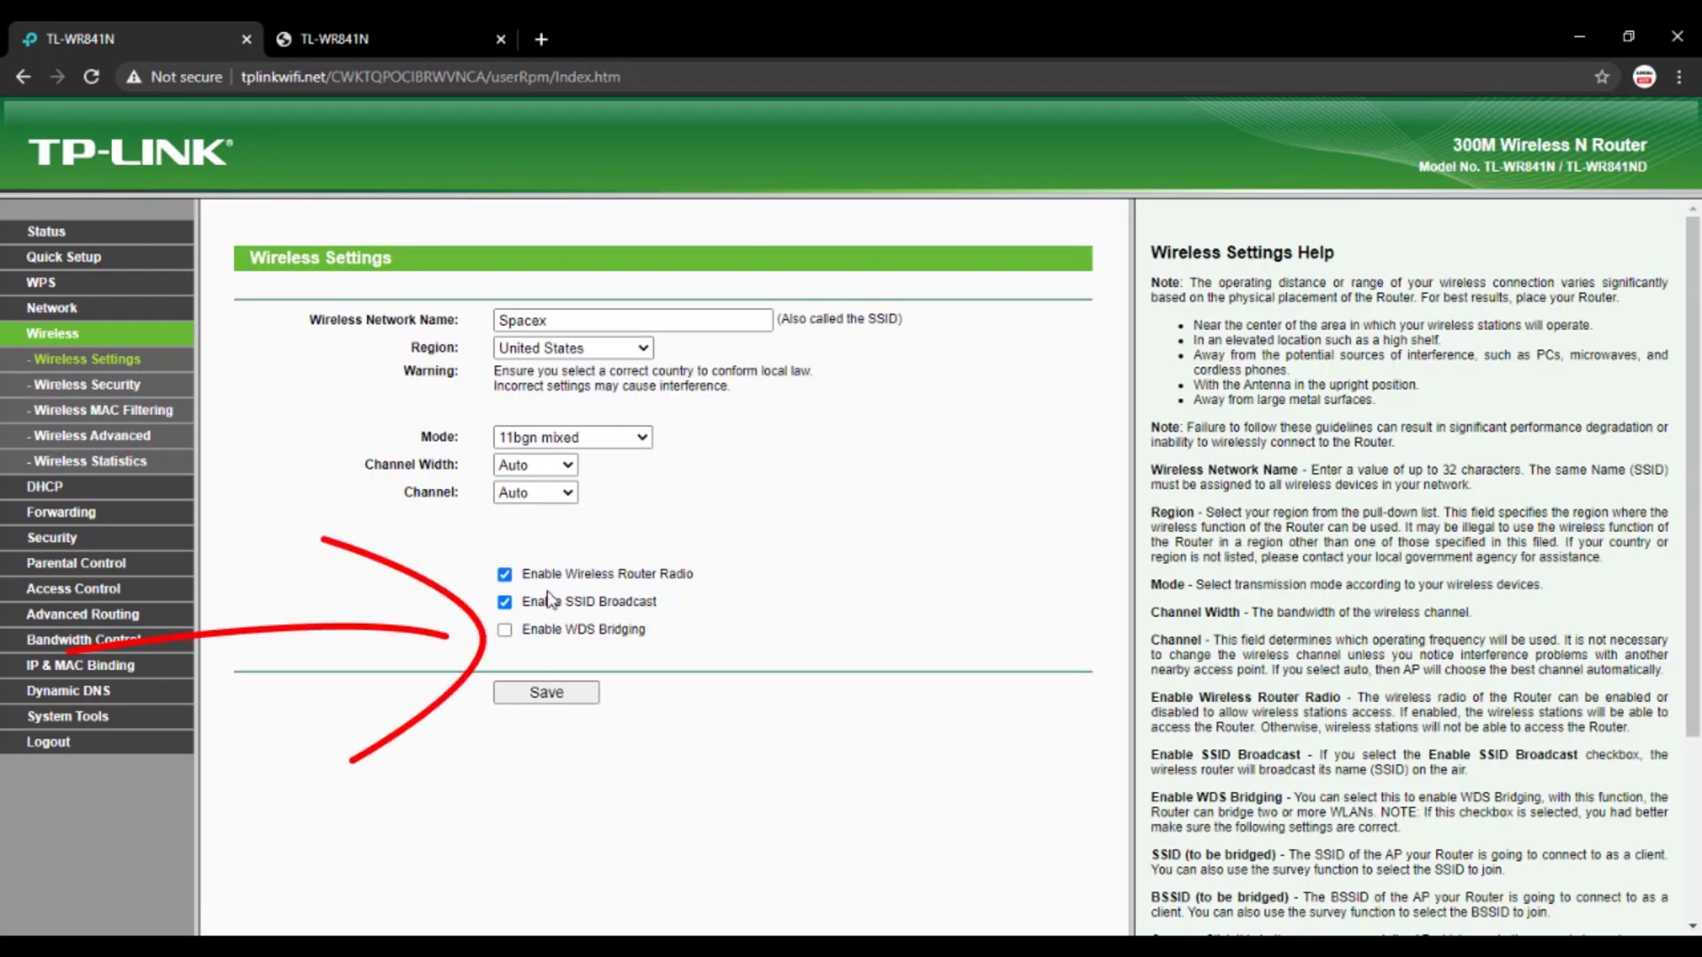
{"action": "left_click", "coordinate": [505, 631]}
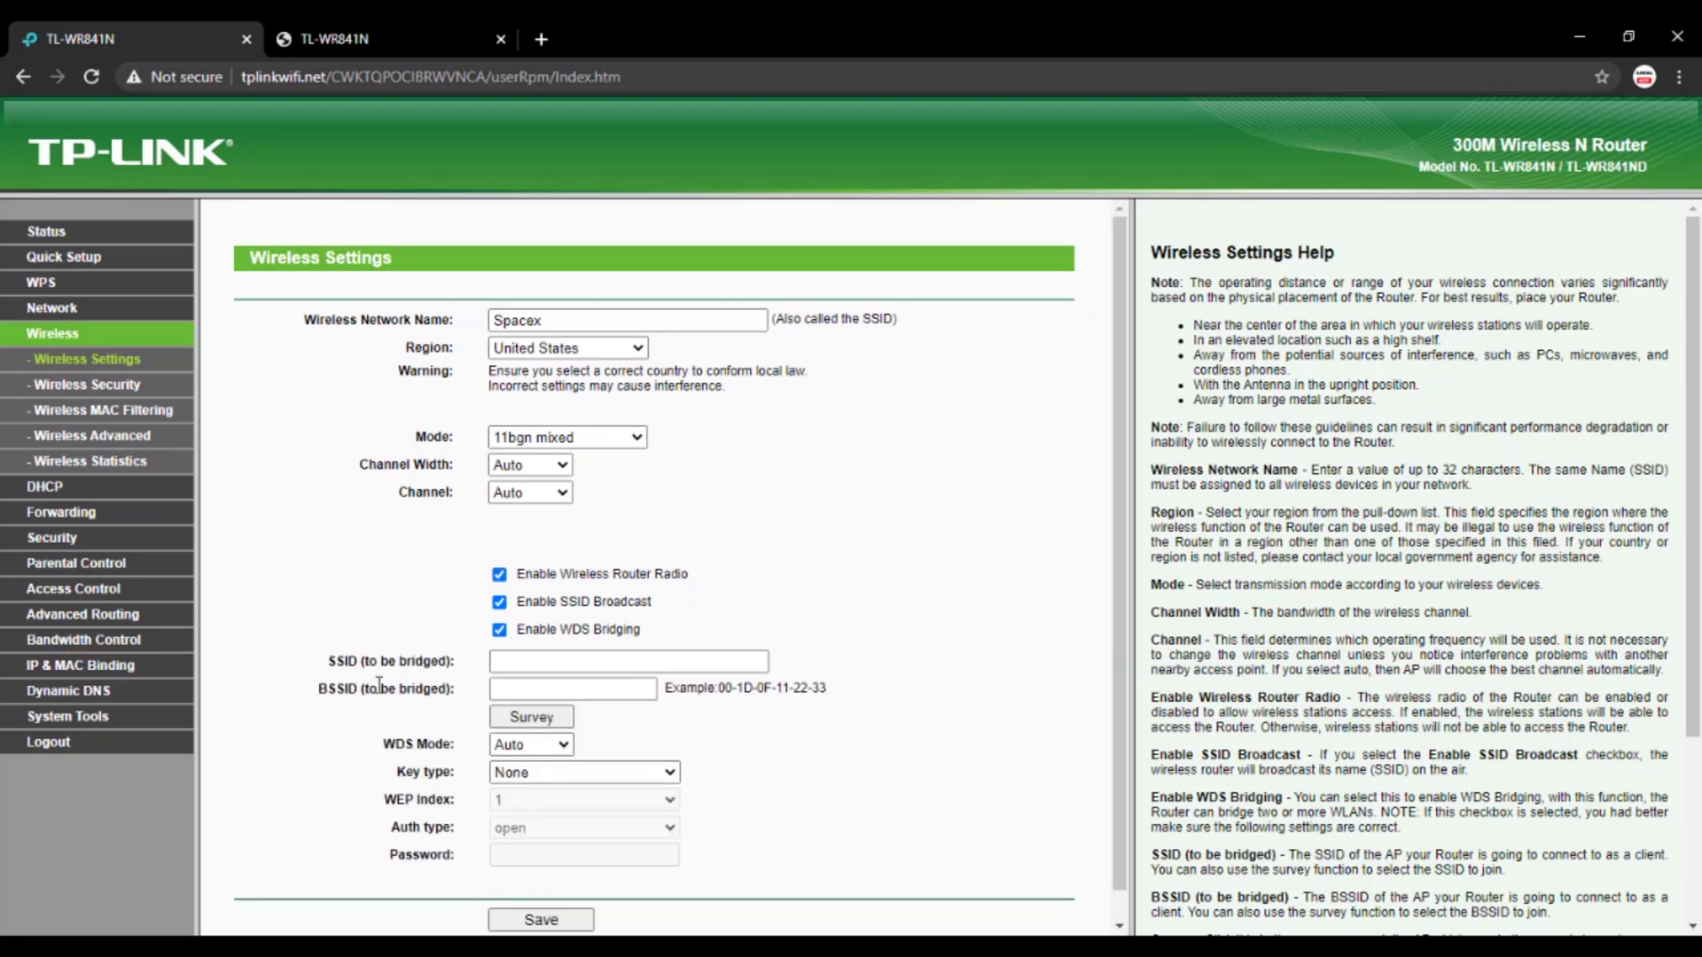
{"action": "scroll", "coordinate": [379, 685], "scroll_direction": "down", "scroll_amount": 1}
{"action": "left_click_drag", "start_coordinate": [325, 631], "coordinate": [458, 633]}
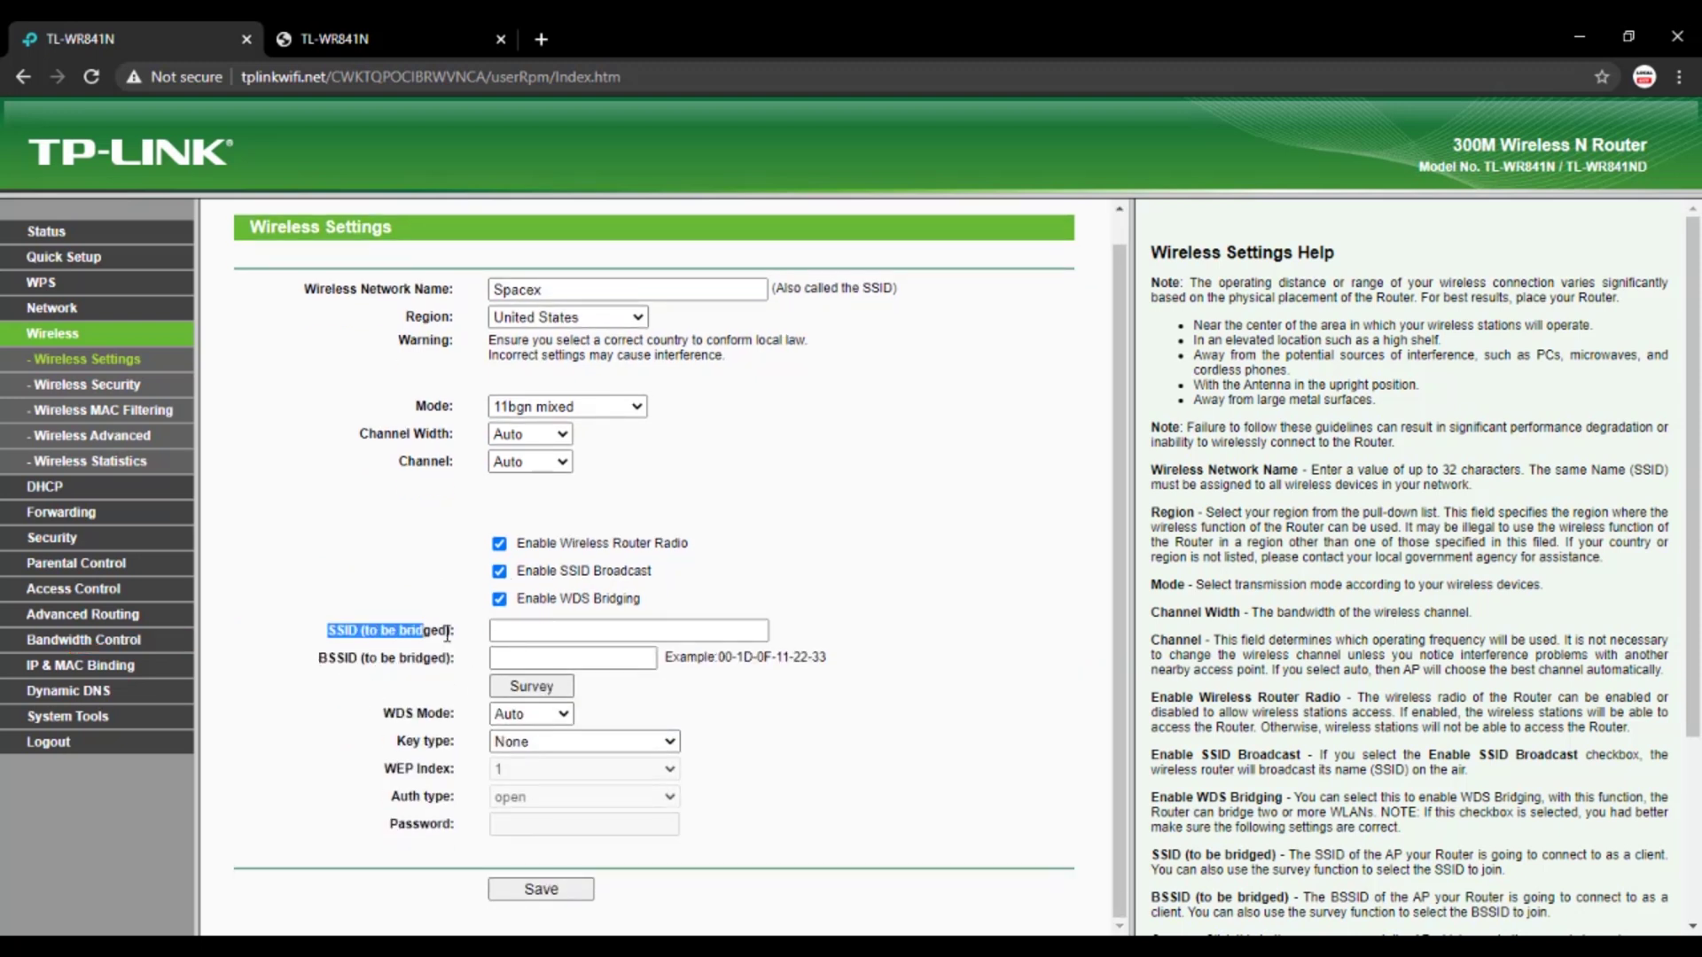
{"action": "left_click_drag", "start_coordinate": [322, 658], "coordinate": [438, 658]}
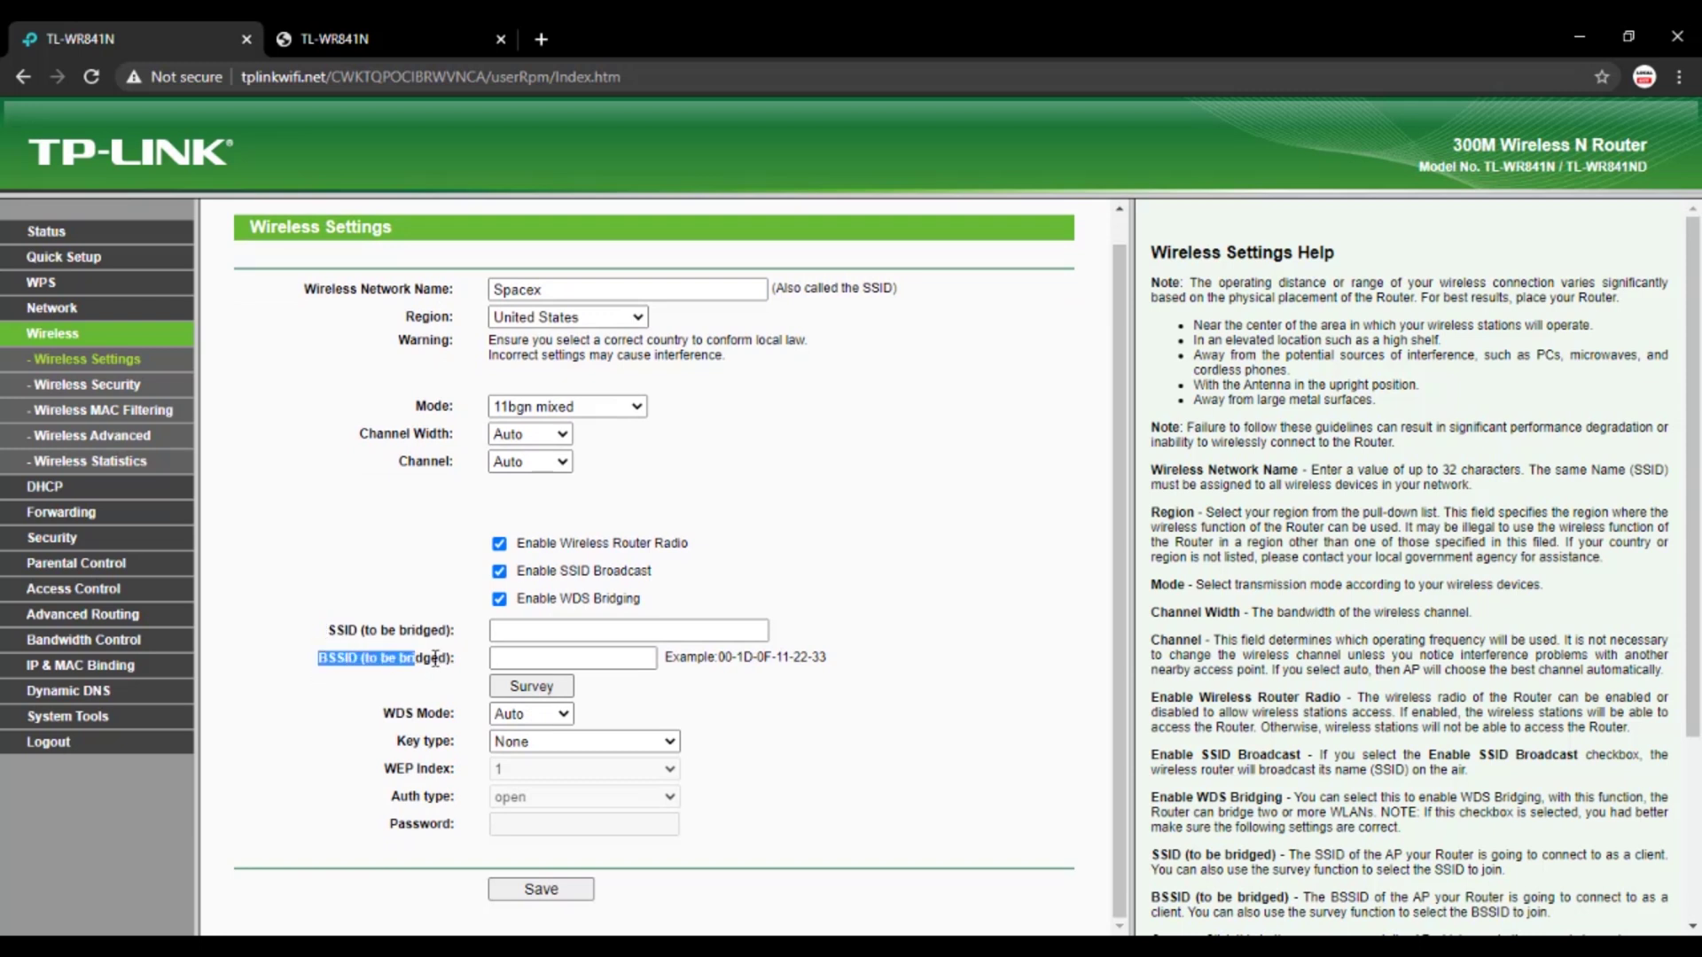
{"action": "left_click_drag", "start_coordinate": [718, 656], "coordinate": [827, 657]}
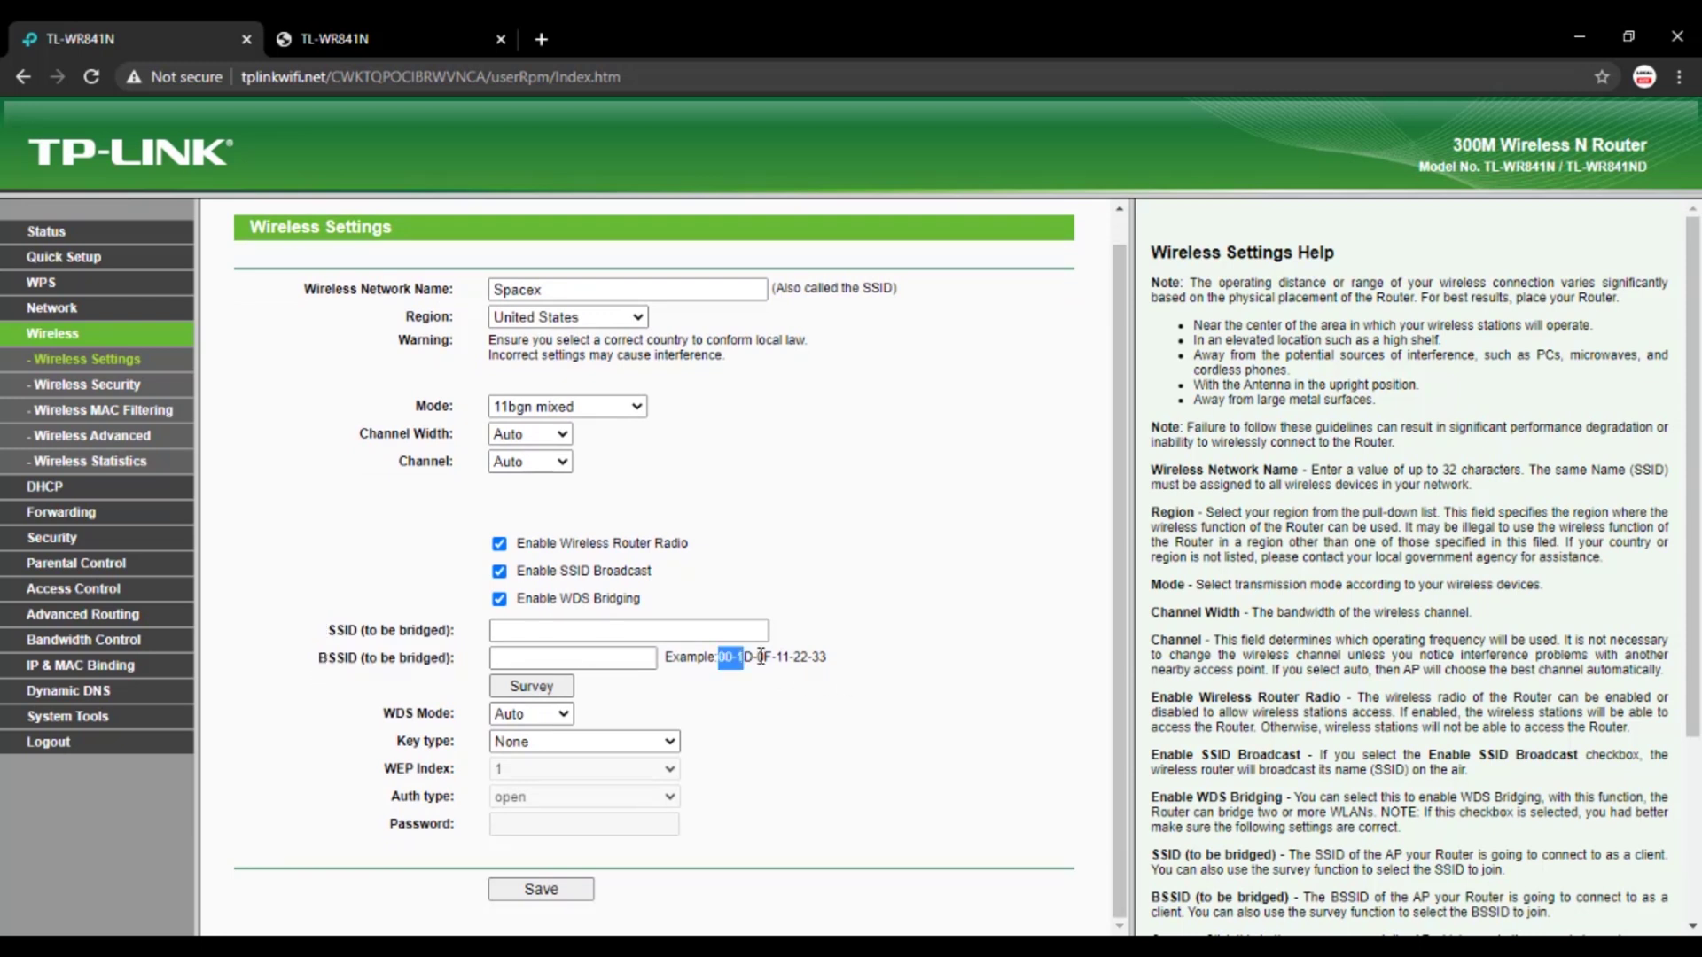
{"action": "left_click", "coordinate": [841, 691]}
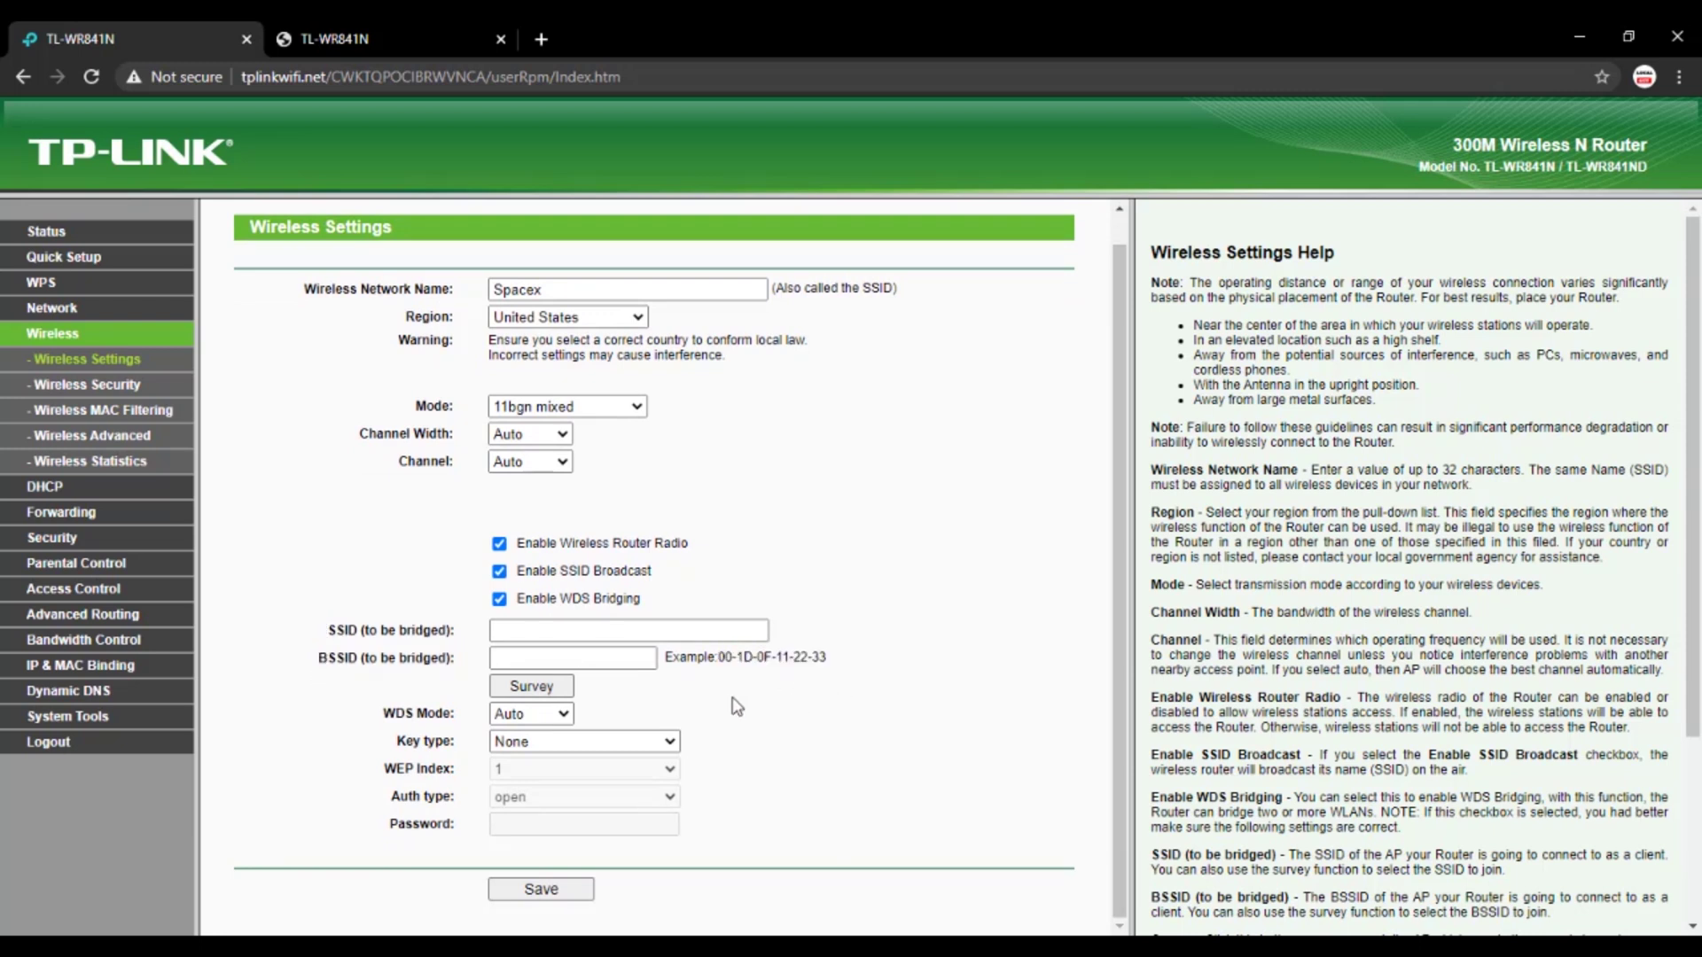
{"action": "left_click", "coordinate": [532, 686]}
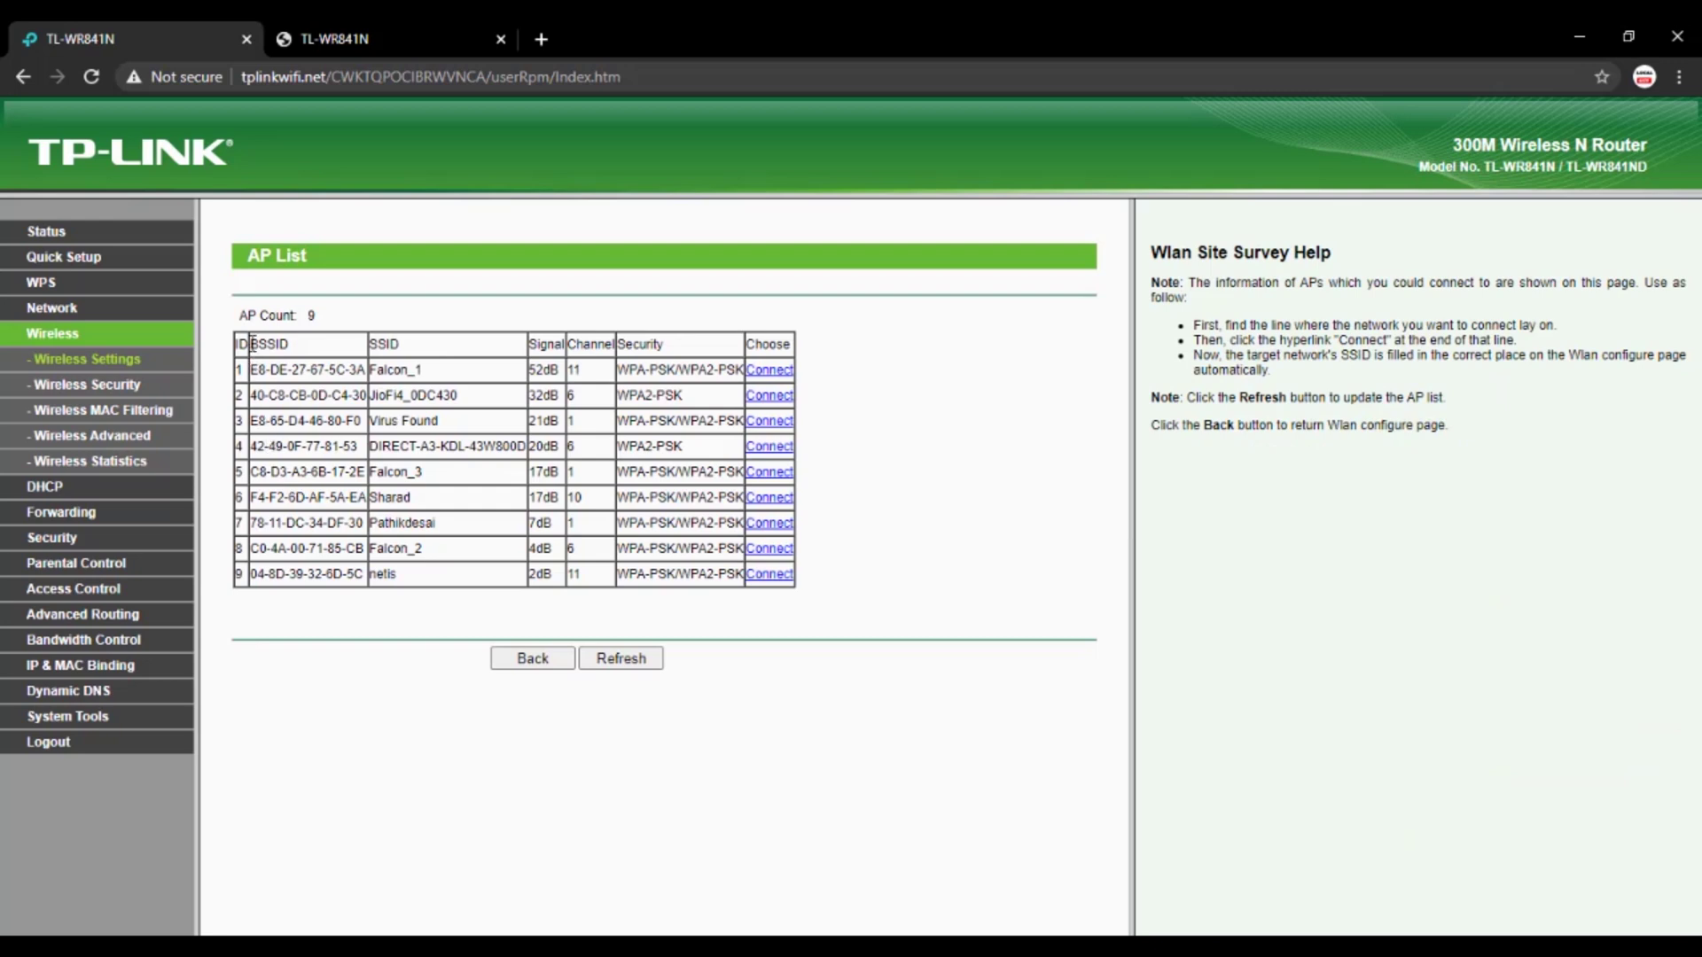
{"action": "double_click", "coordinate": [253, 344]}
{"action": "double_click", "coordinate": [386, 344]}
{"action": "left_click_drag", "start_coordinate": [533, 353], "coordinate": [772, 344]}
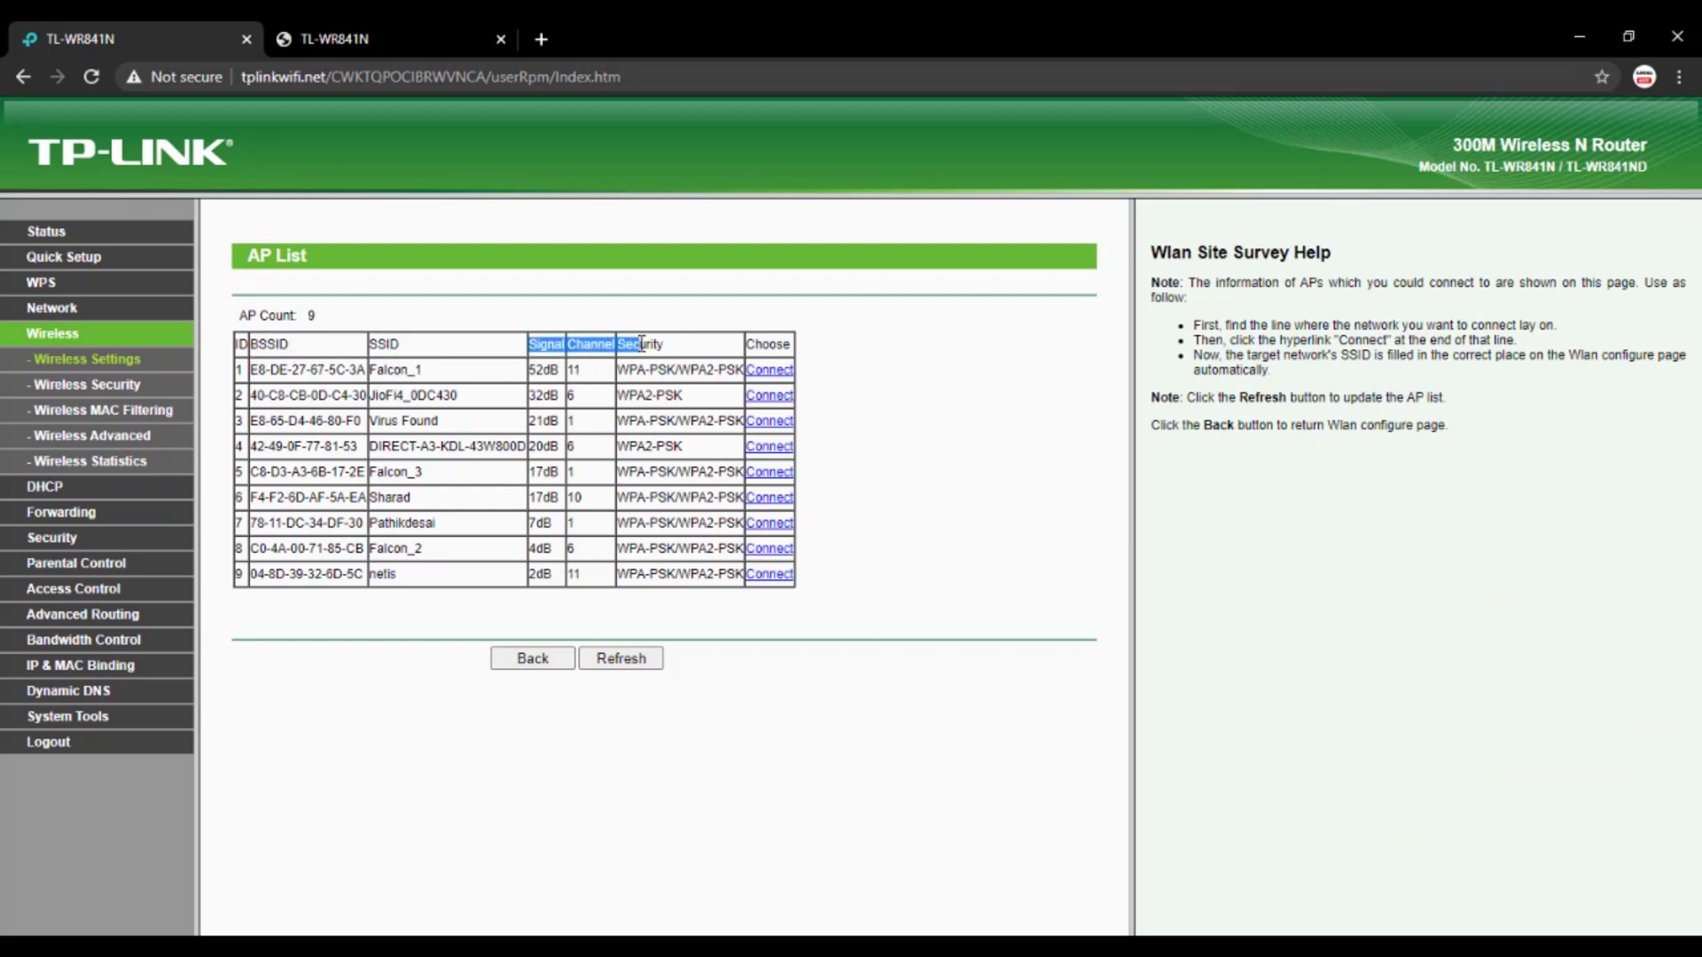
{"action": "left_click", "coordinate": [374, 369]}
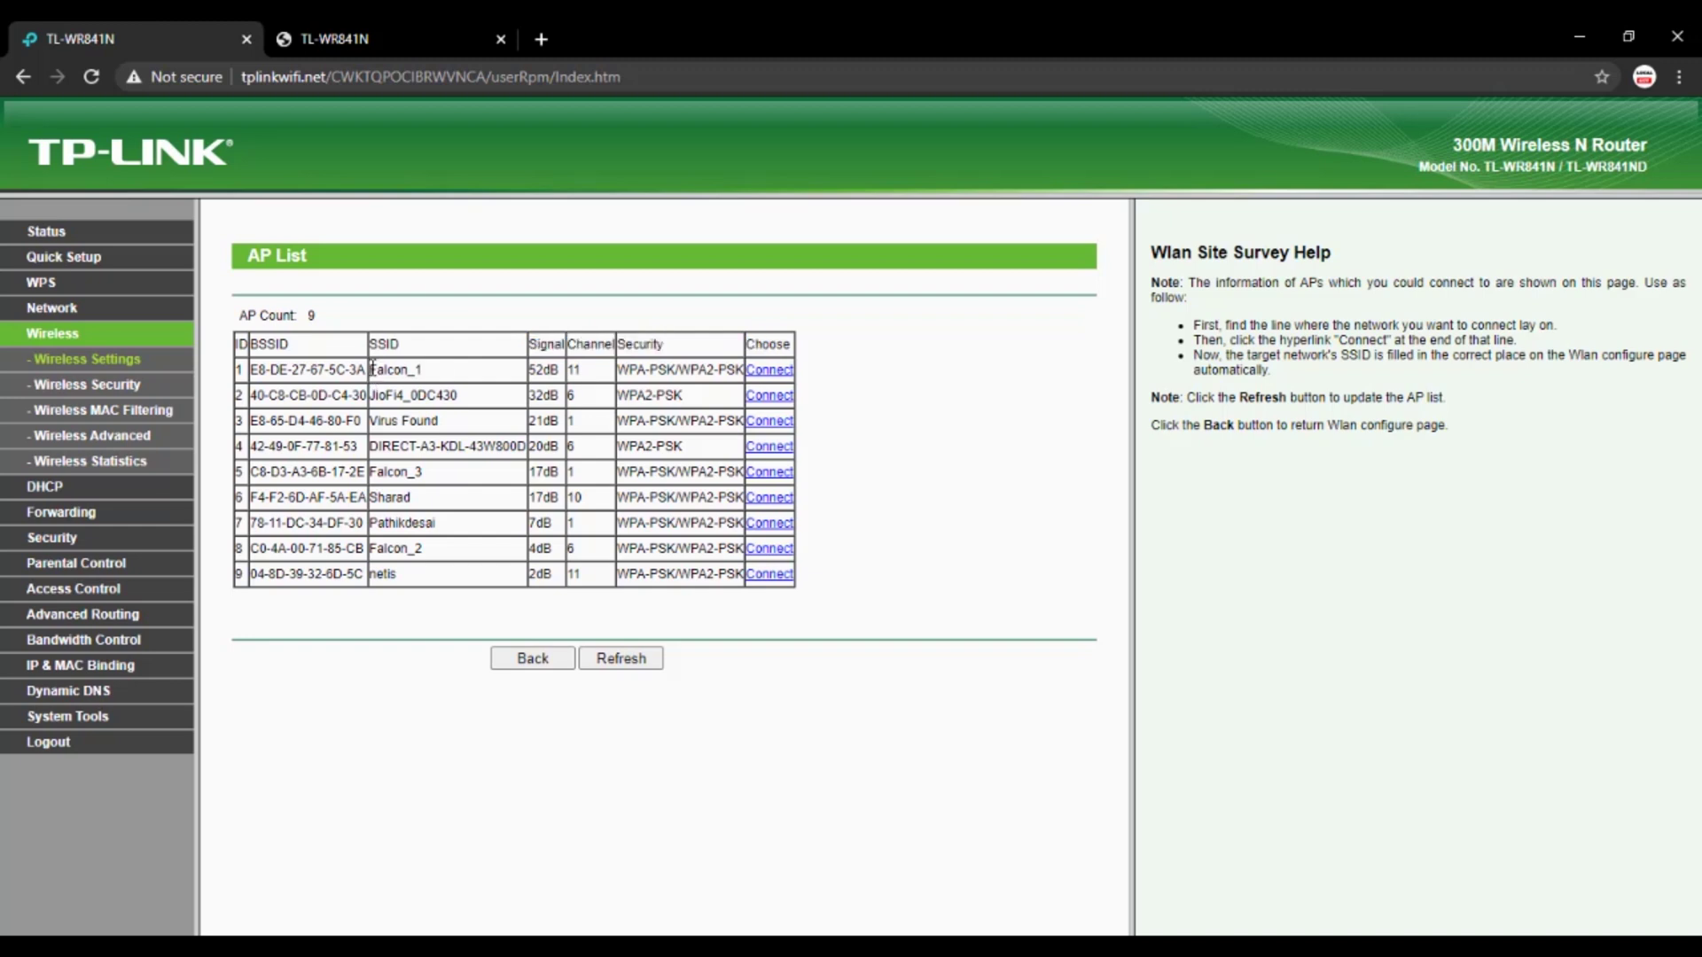
{"action": "left_click_drag", "start_coordinate": [373, 369], "coordinate": [561, 375]}
{"action": "left_click", "coordinate": [578, 371]}
{"action": "left_click", "coordinate": [768, 370]}
Set the wireless channel to 11 to match Falcon_1.
{"action": "scroll", "coordinate": [678, 634], "scroll_direction": "down", "scroll_amount": 1}
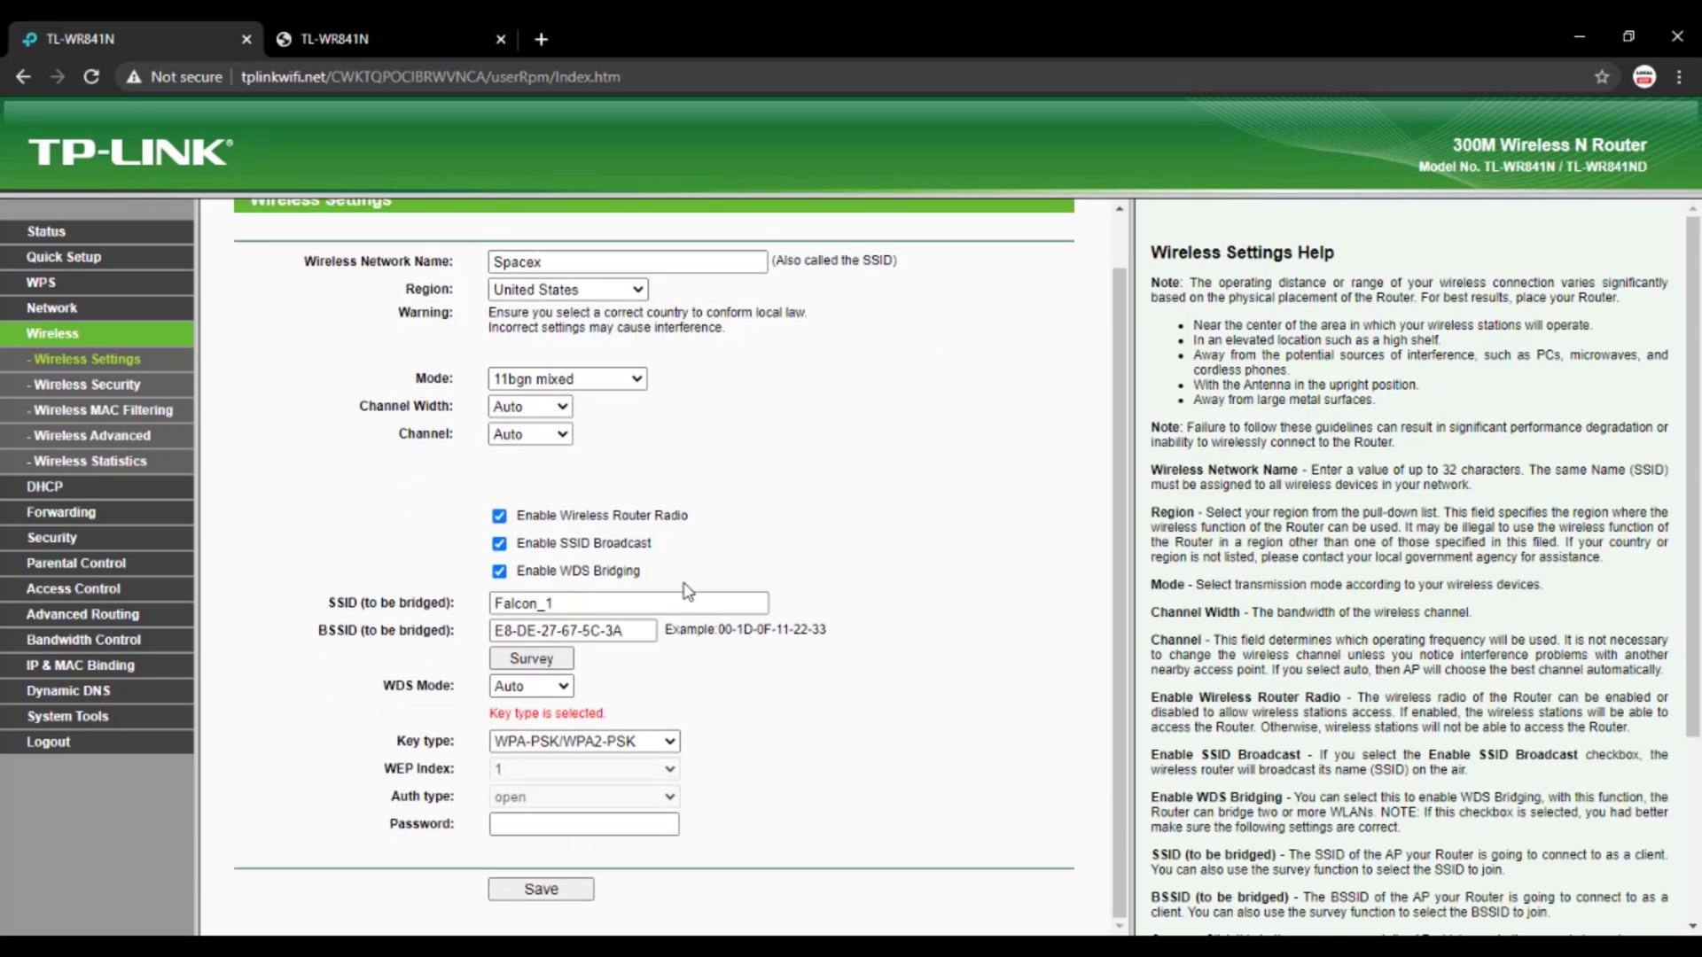
{"action": "left_click", "coordinate": [549, 436]}
{"action": "left_click", "coordinate": [501, 649]}
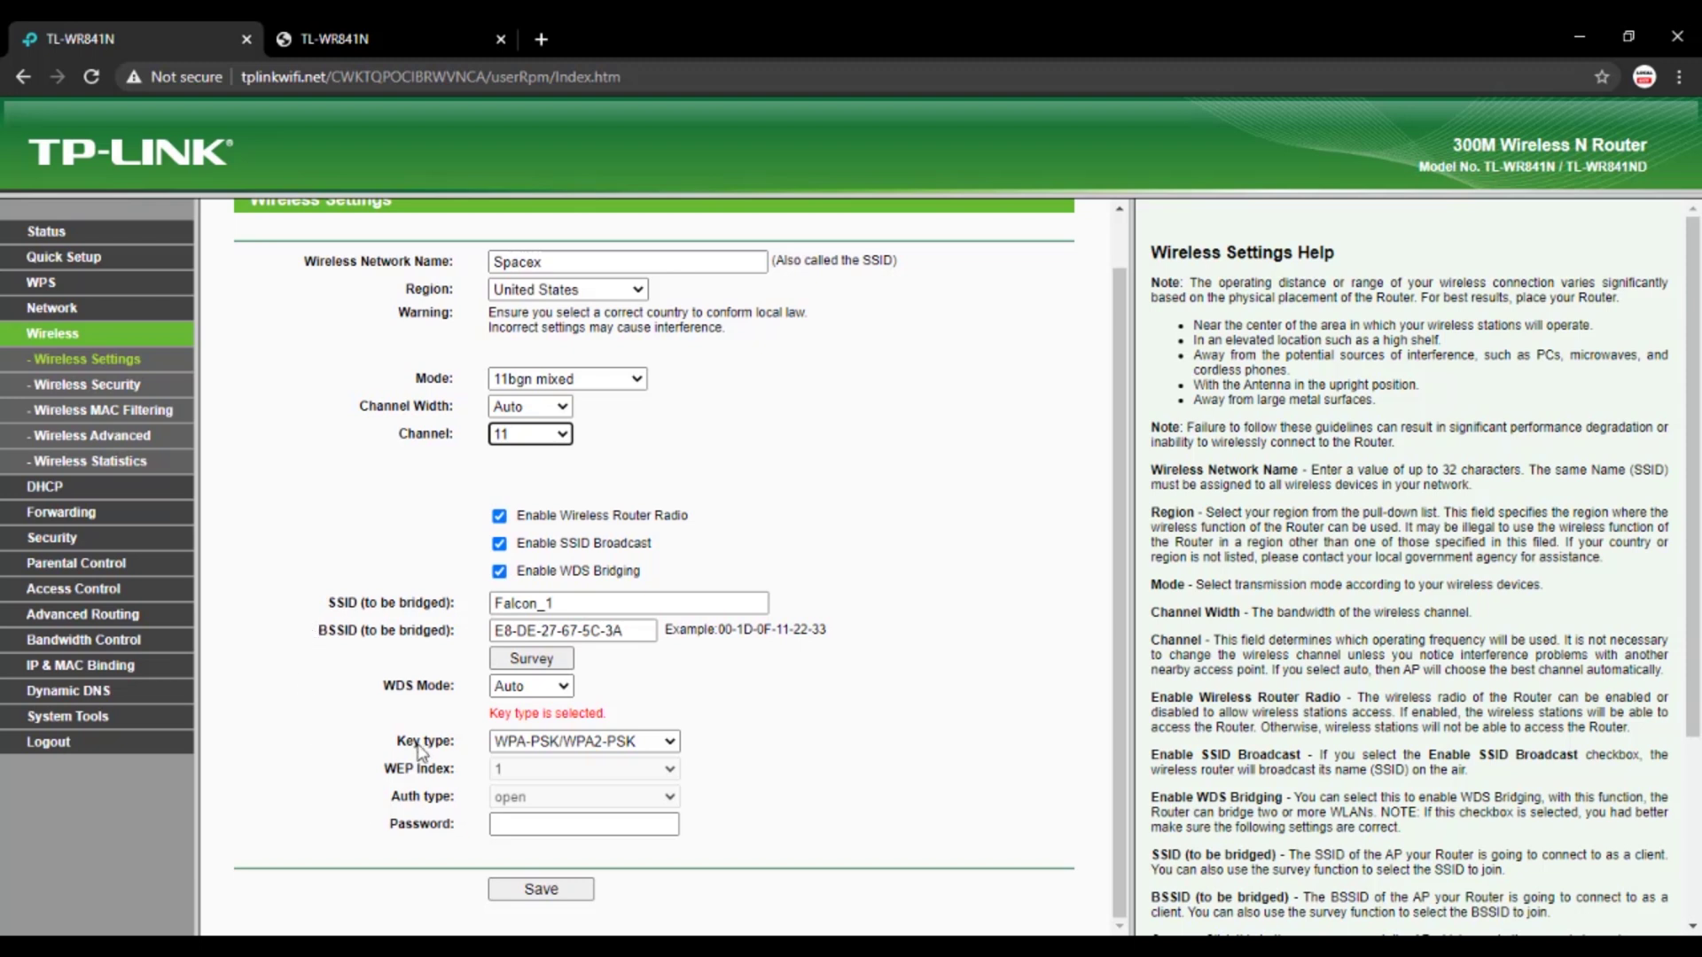
Enter the Falcon_1 bridge password, keeping the WPA-PSK/WPA2-PSK key type.
{"action": "left_click_drag", "start_coordinate": [380, 696], "coordinate": [445, 684]}
{"action": "left_click_drag", "start_coordinate": [392, 751], "coordinate": [474, 747]}
{"action": "left_click_drag", "start_coordinate": [382, 775], "coordinate": [446, 766]}
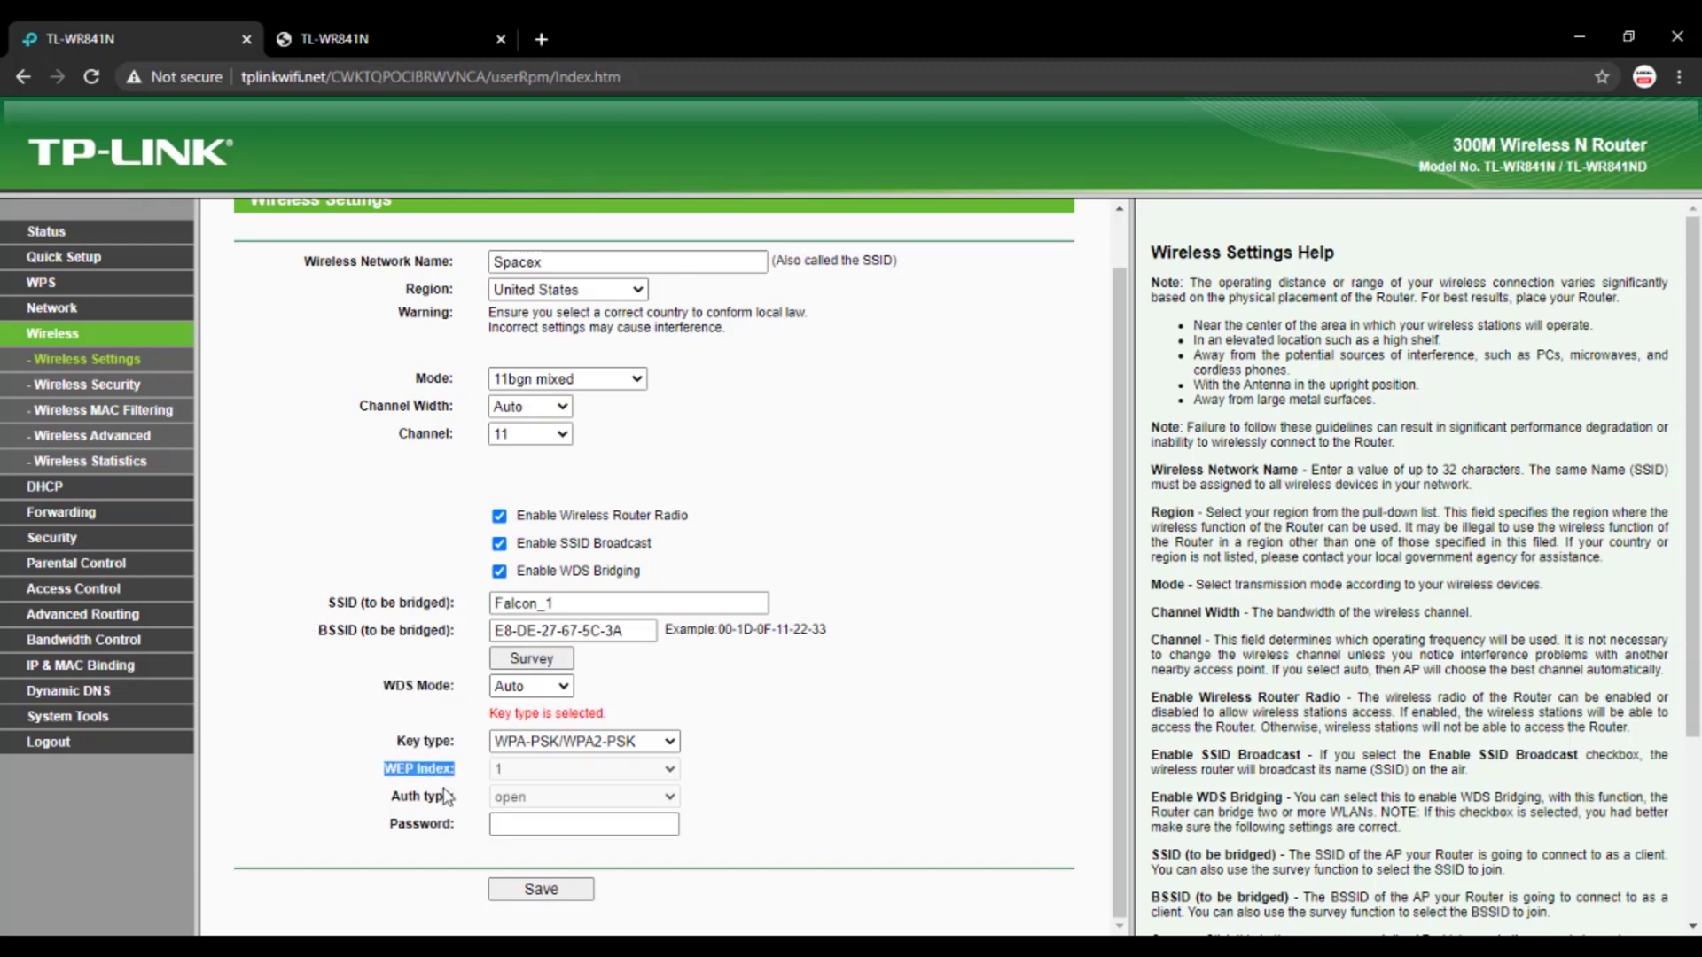
{"action": "left_click_drag", "start_coordinate": [390, 824], "coordinate": [455, 826]}
{"action": "left_click", "coordinate": [469, 832]}
{"action": "left_click", "coordinate": [583, 824]}
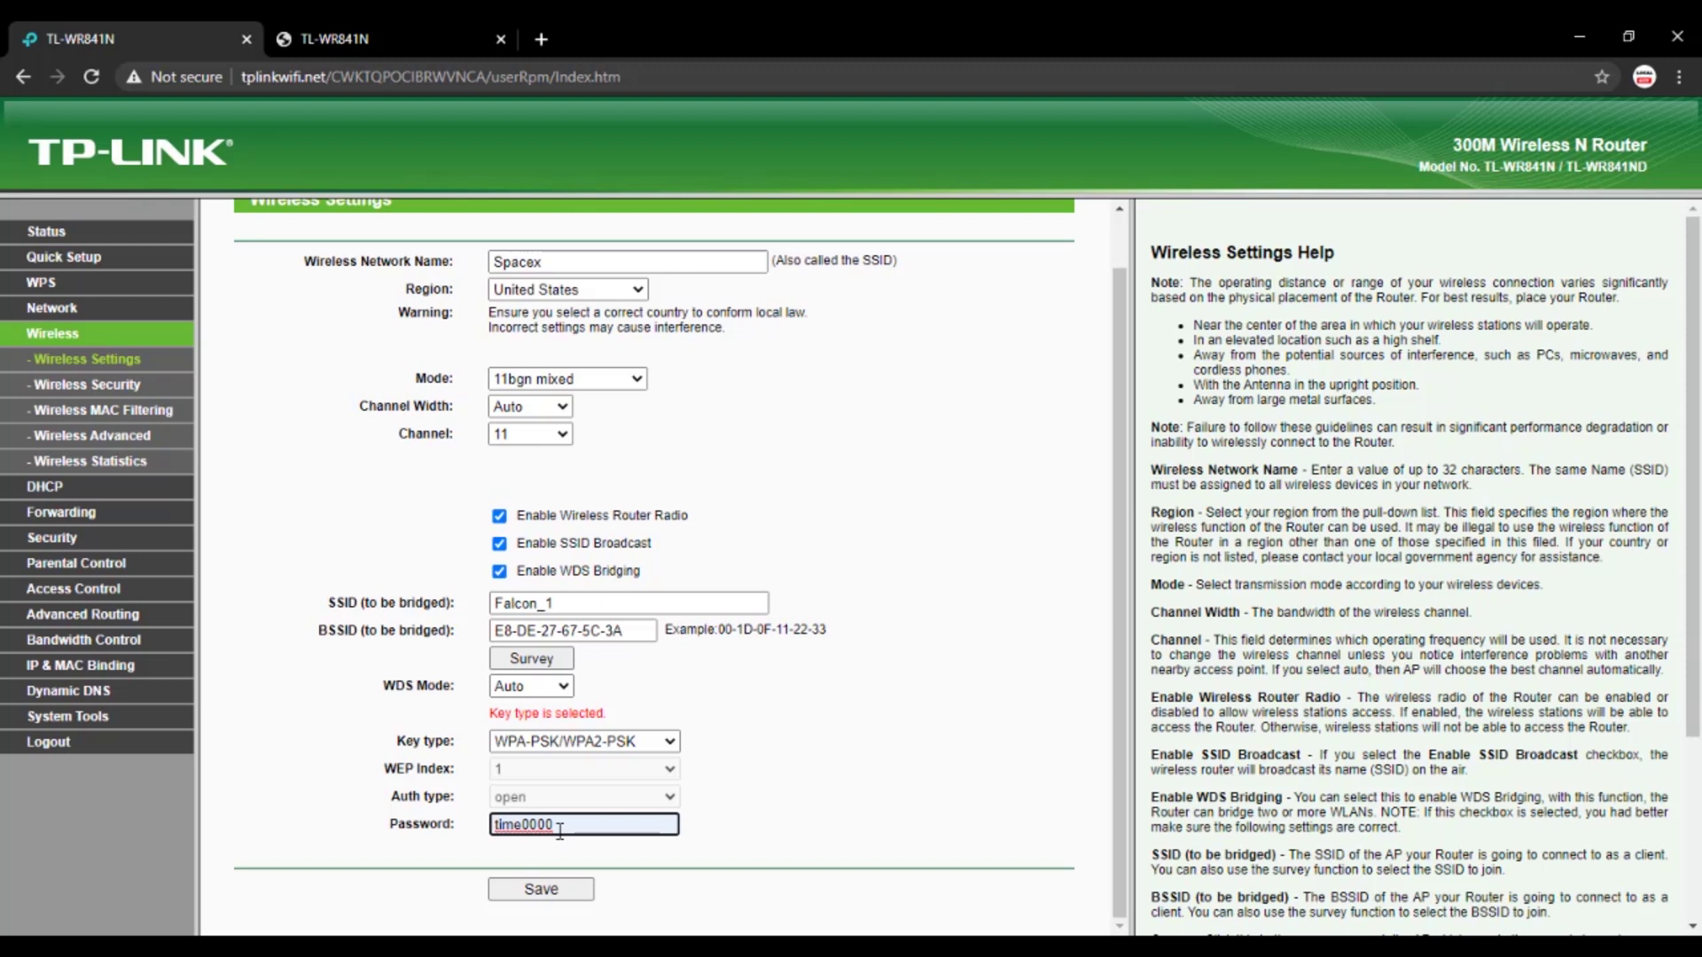
Save the WDS bridge settings and review the enabled DHCP server setting.
{"action": "left_click", "coordinate": [557, 891]}
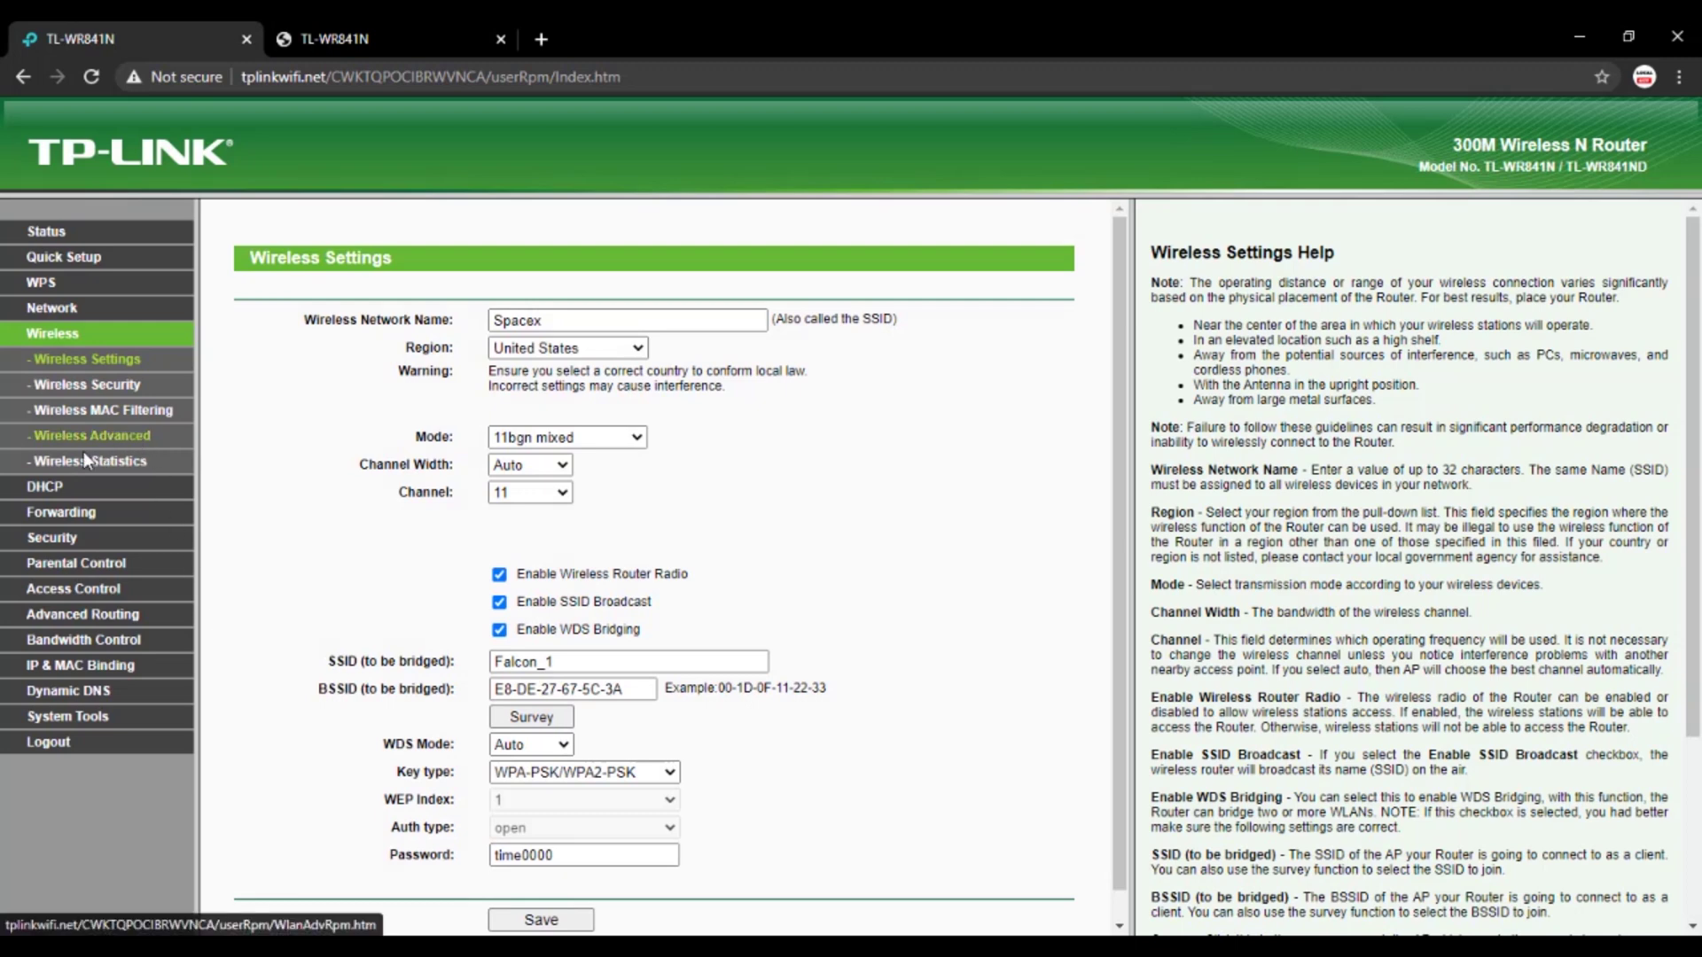
{"action": "left_click", "coordinate": [44, 491]}
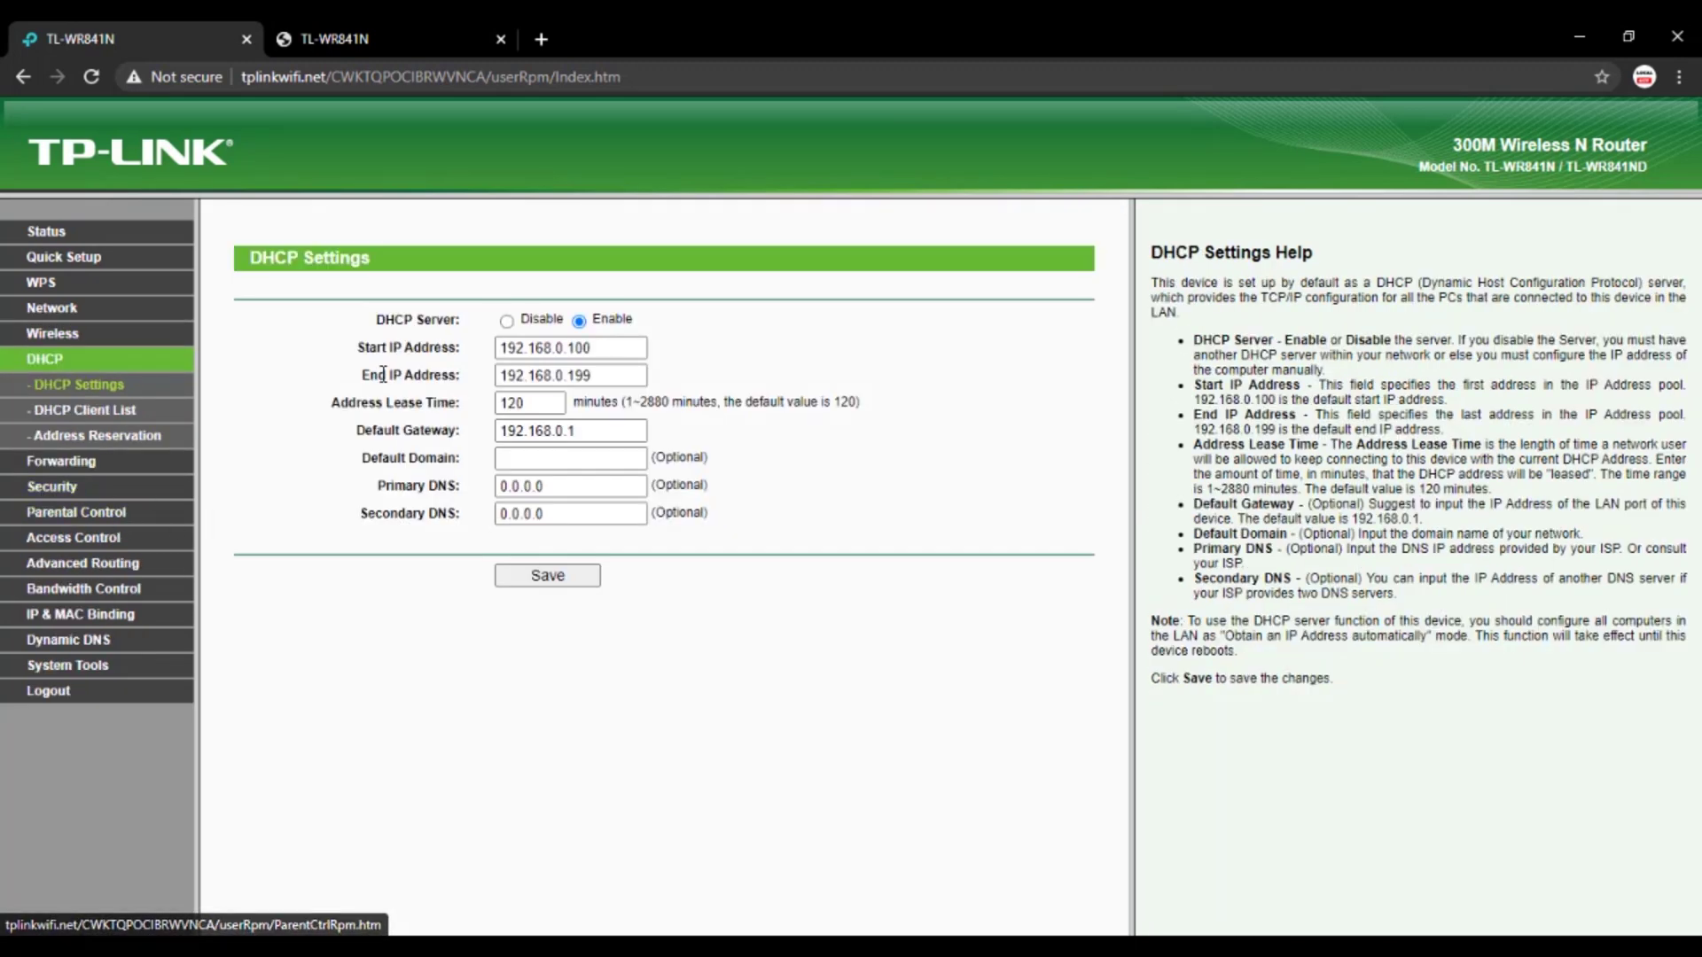
{"action": "left_click_drag", "start_coordinate": [635, 321], "coordinate": [596, 321]}
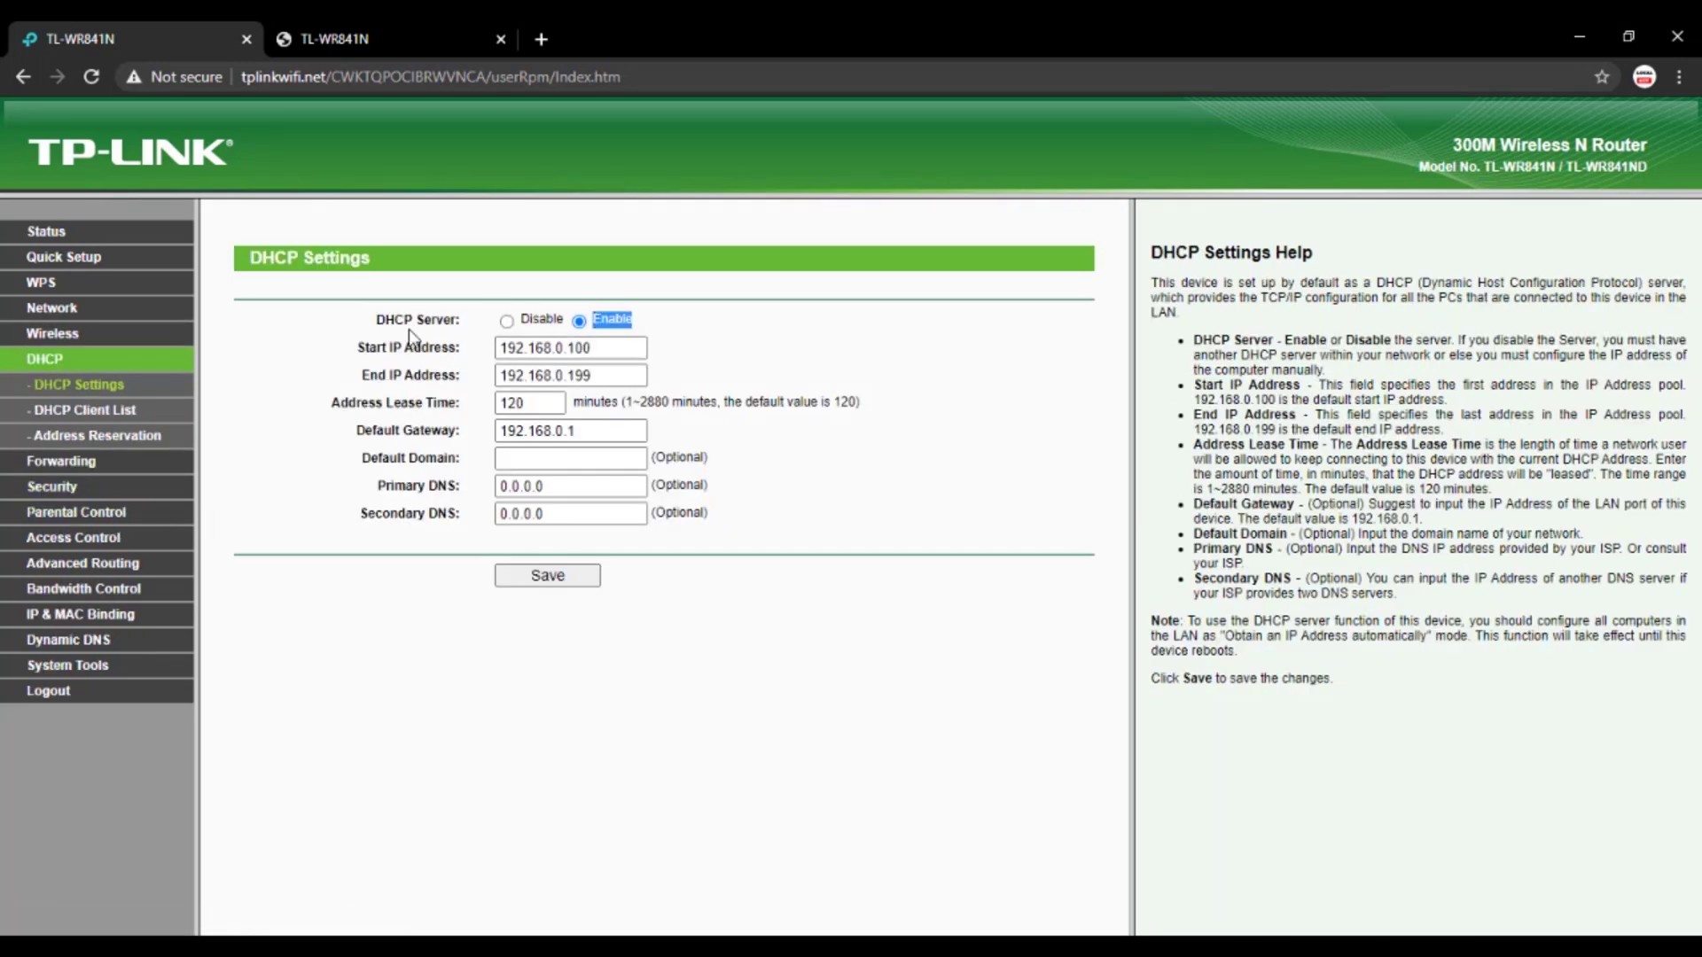
{"action": "left_click_drag", "start_coordinate": [376, 320], "coordinate": [460, 325]}
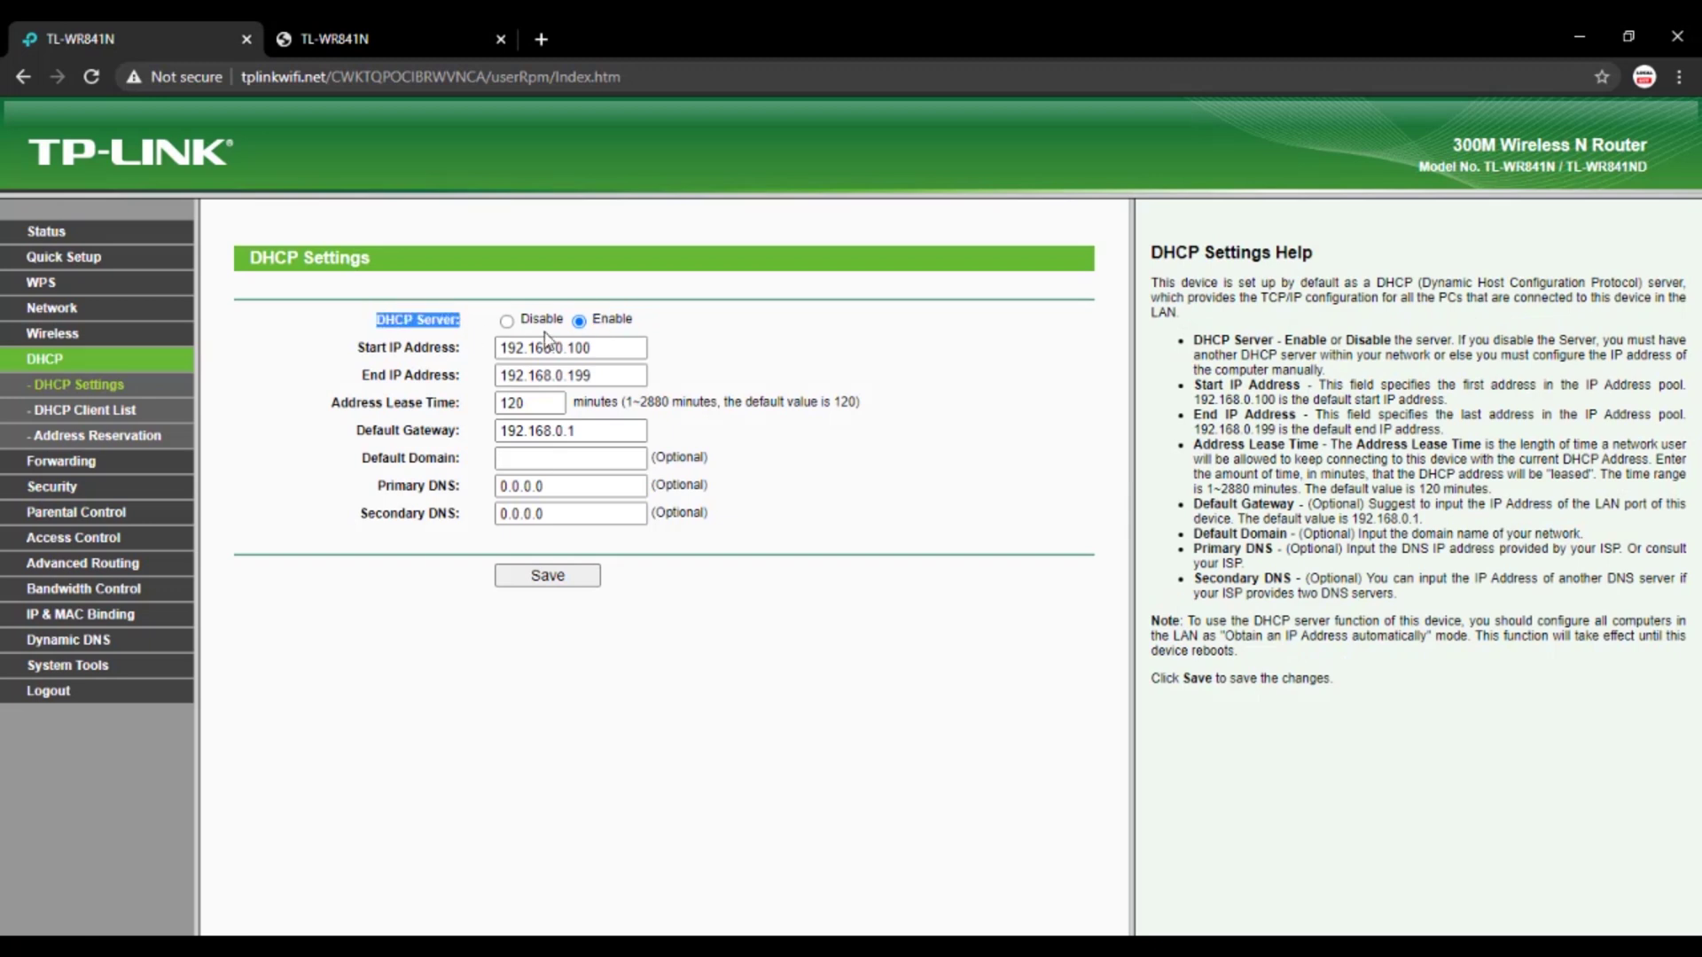
{"action": "left_click_drag", "start_coordinate": [589, 323], "coordinate": [645, 325]}
{"action": "left_click", "coordinate": [638, 330]}
Disable the DHCP server, save, and reboot the router.
{"action": "left_click", "coordinate": [506, 321]}
{"action": "left_click_drag", "start_coordinate": [381, 320], "coordinate": [559, 322]}
{"action": "double_click", "coordinate": [523, 323]}
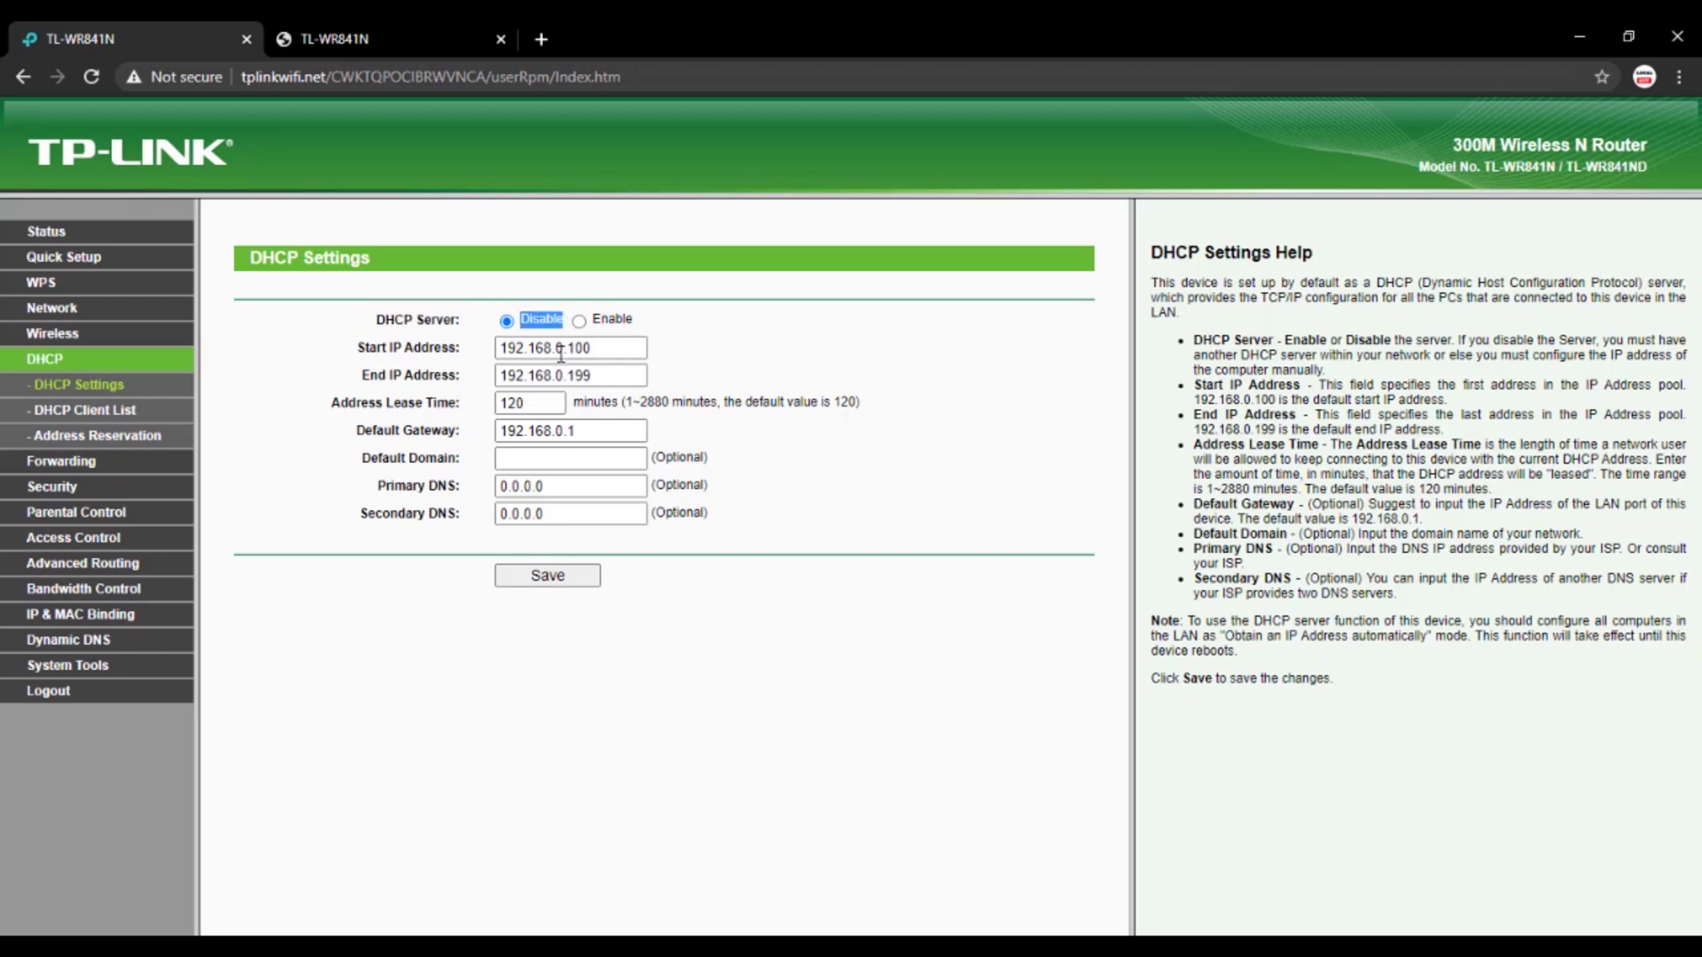
{"action": "left_click", "coordinate": [543, 581]}
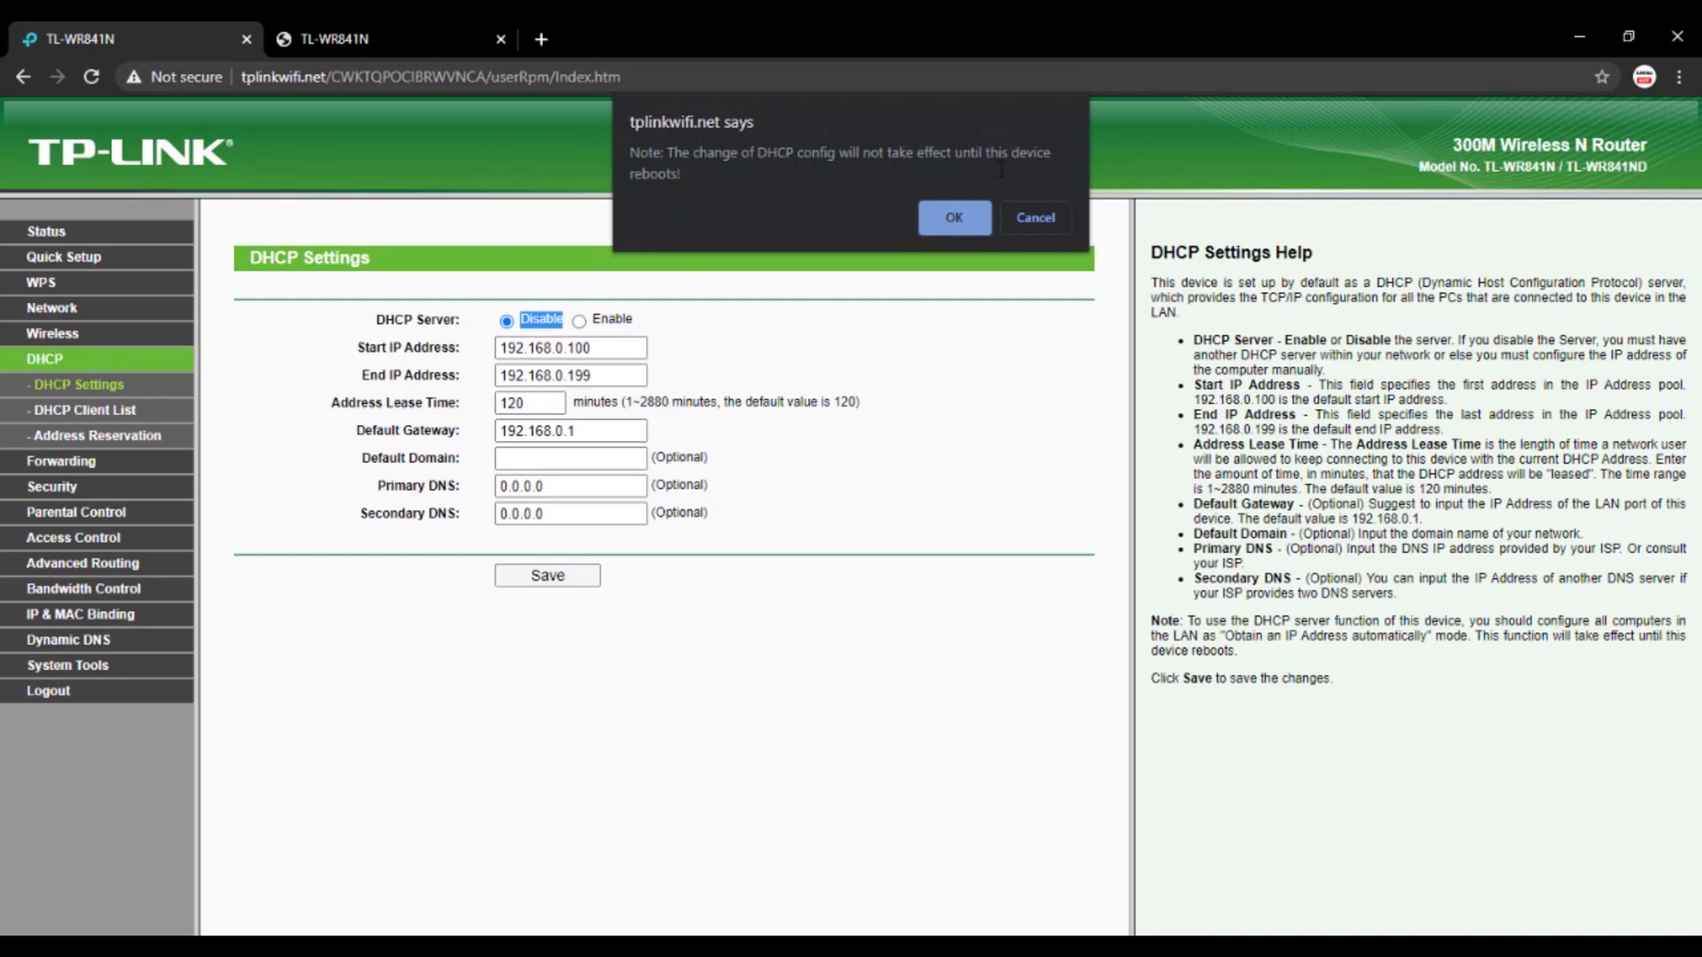
{"action": "left_click", "coordinate": [942, 226]}
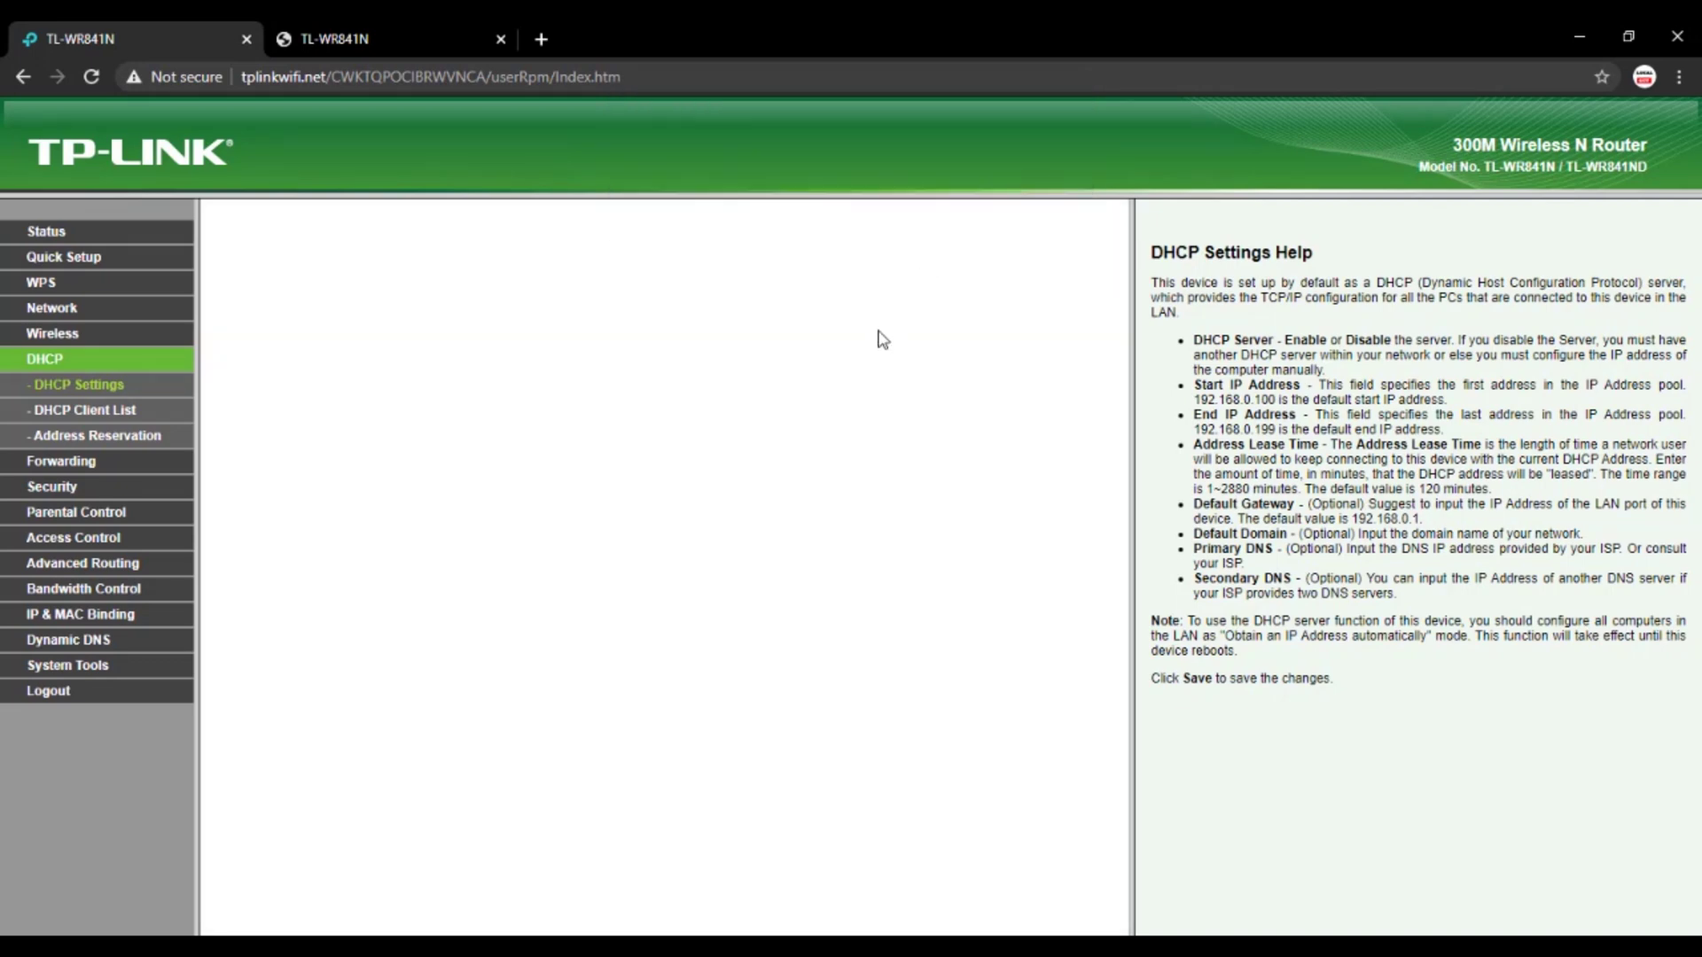
{"action": "left_click", "coordinate": [712, 544]}
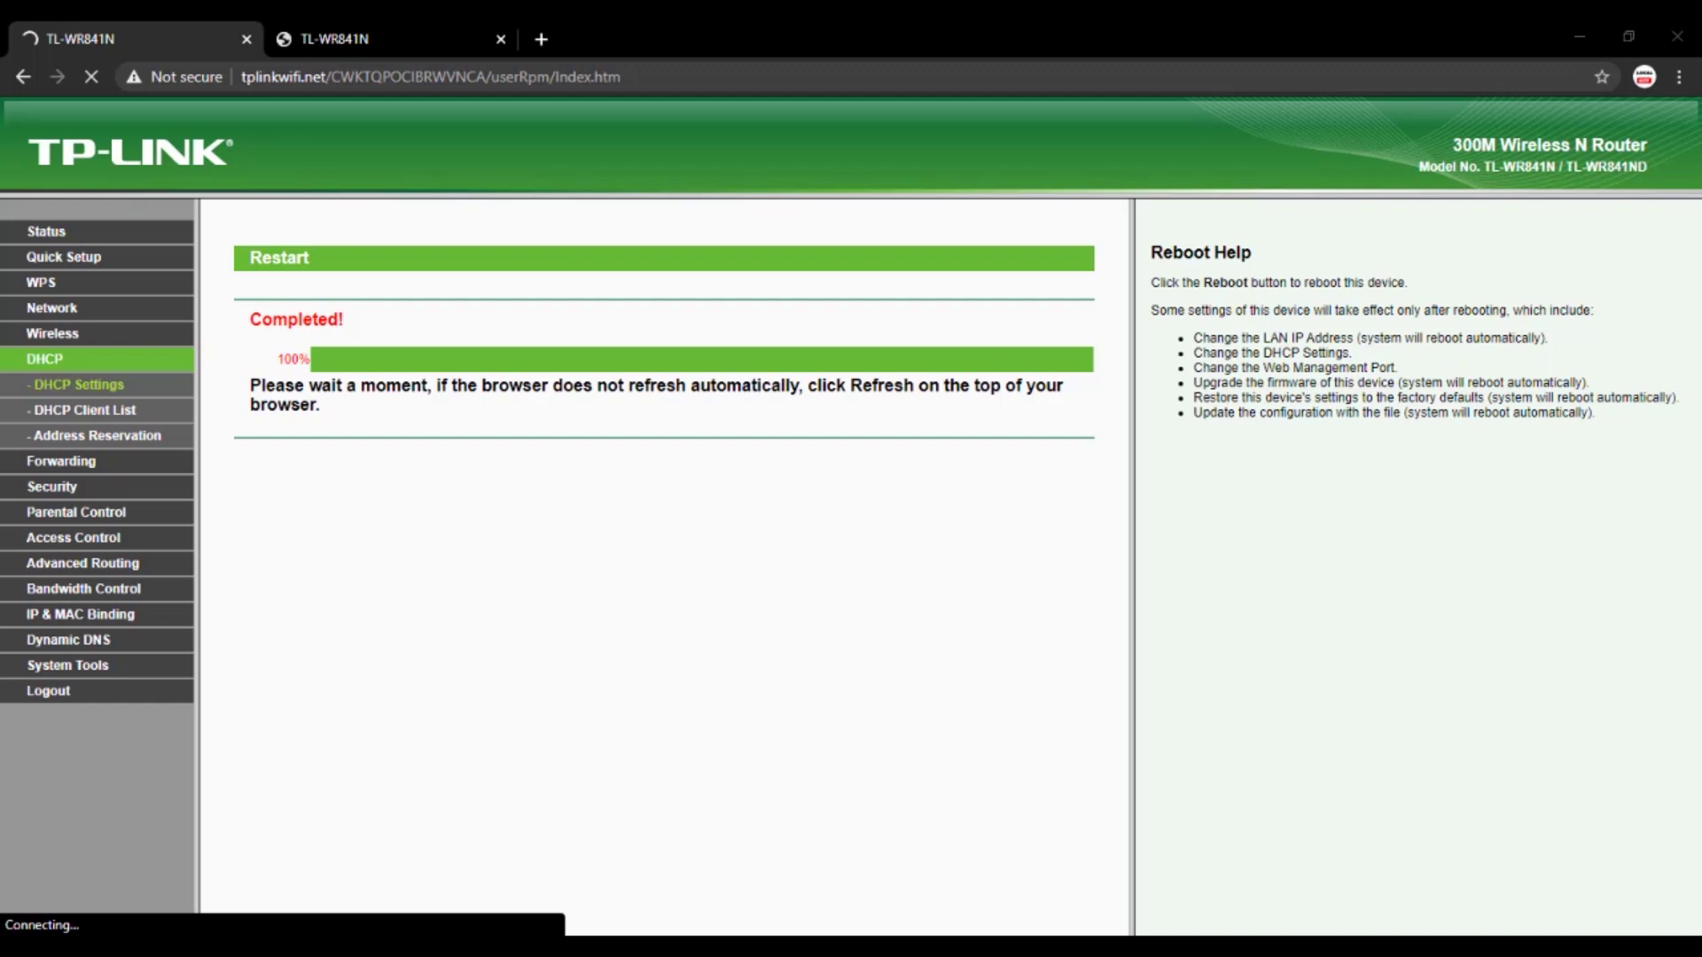
Rejoin the Spacex Wi-Fi network after the router finishes rebooting.
{"action": "left_click", "coordinate": [1401, 416]}
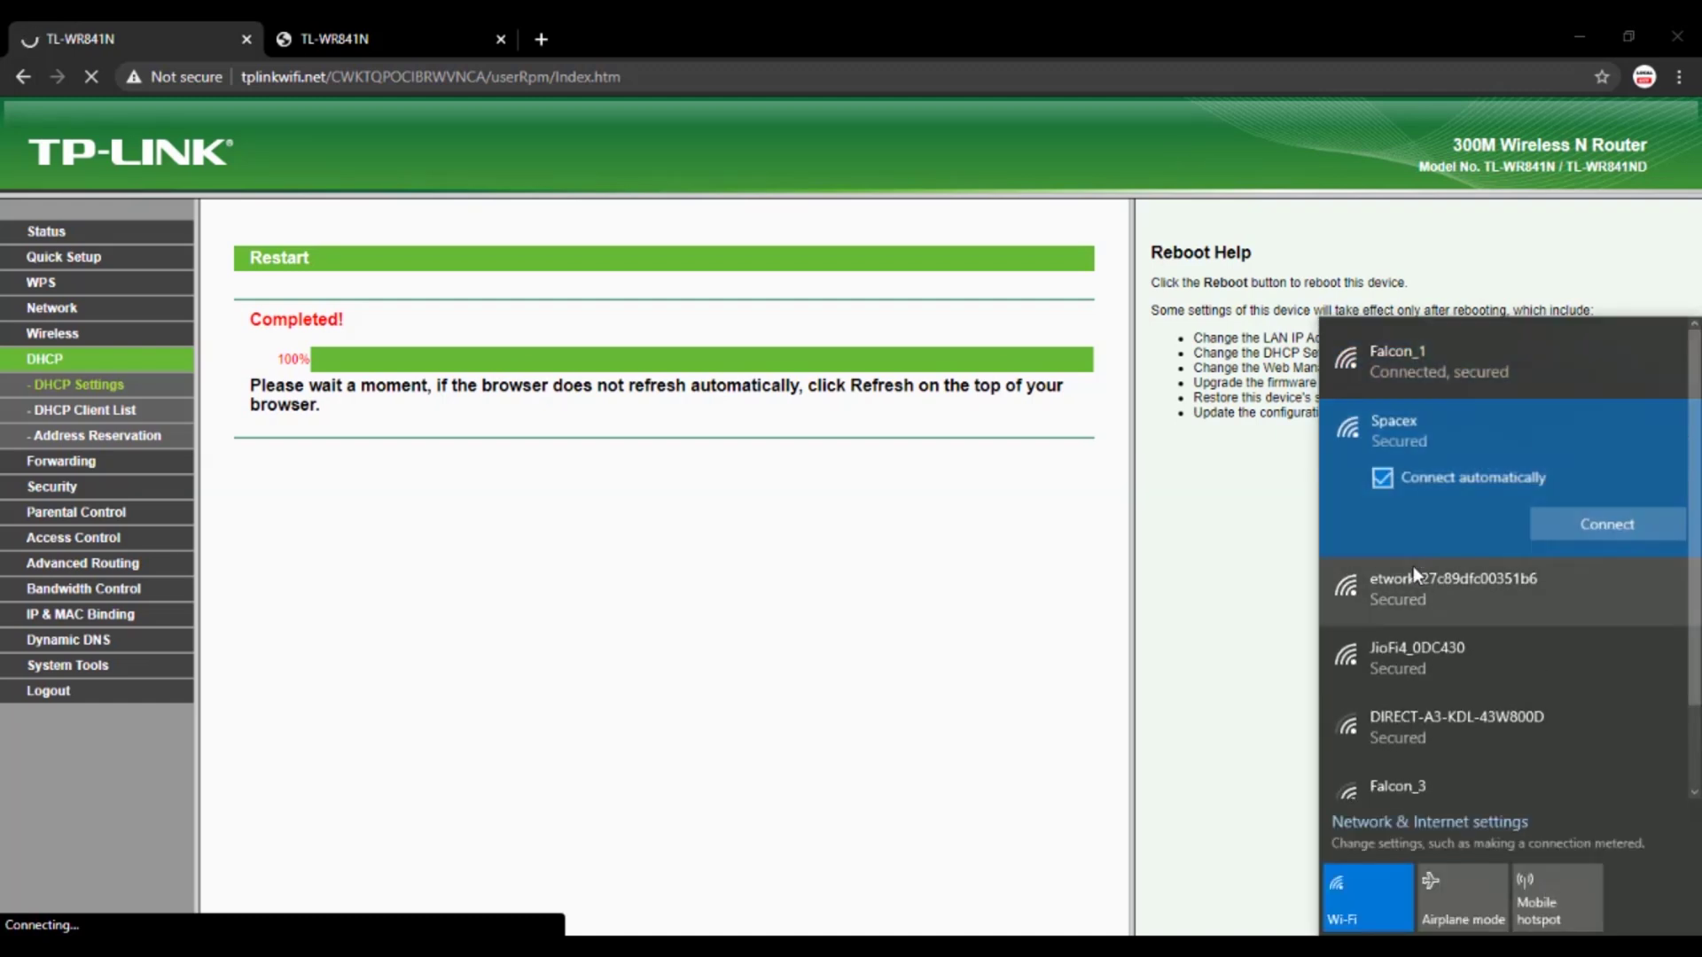
{"action": "left_click", "coordinate": [1599, 519]}
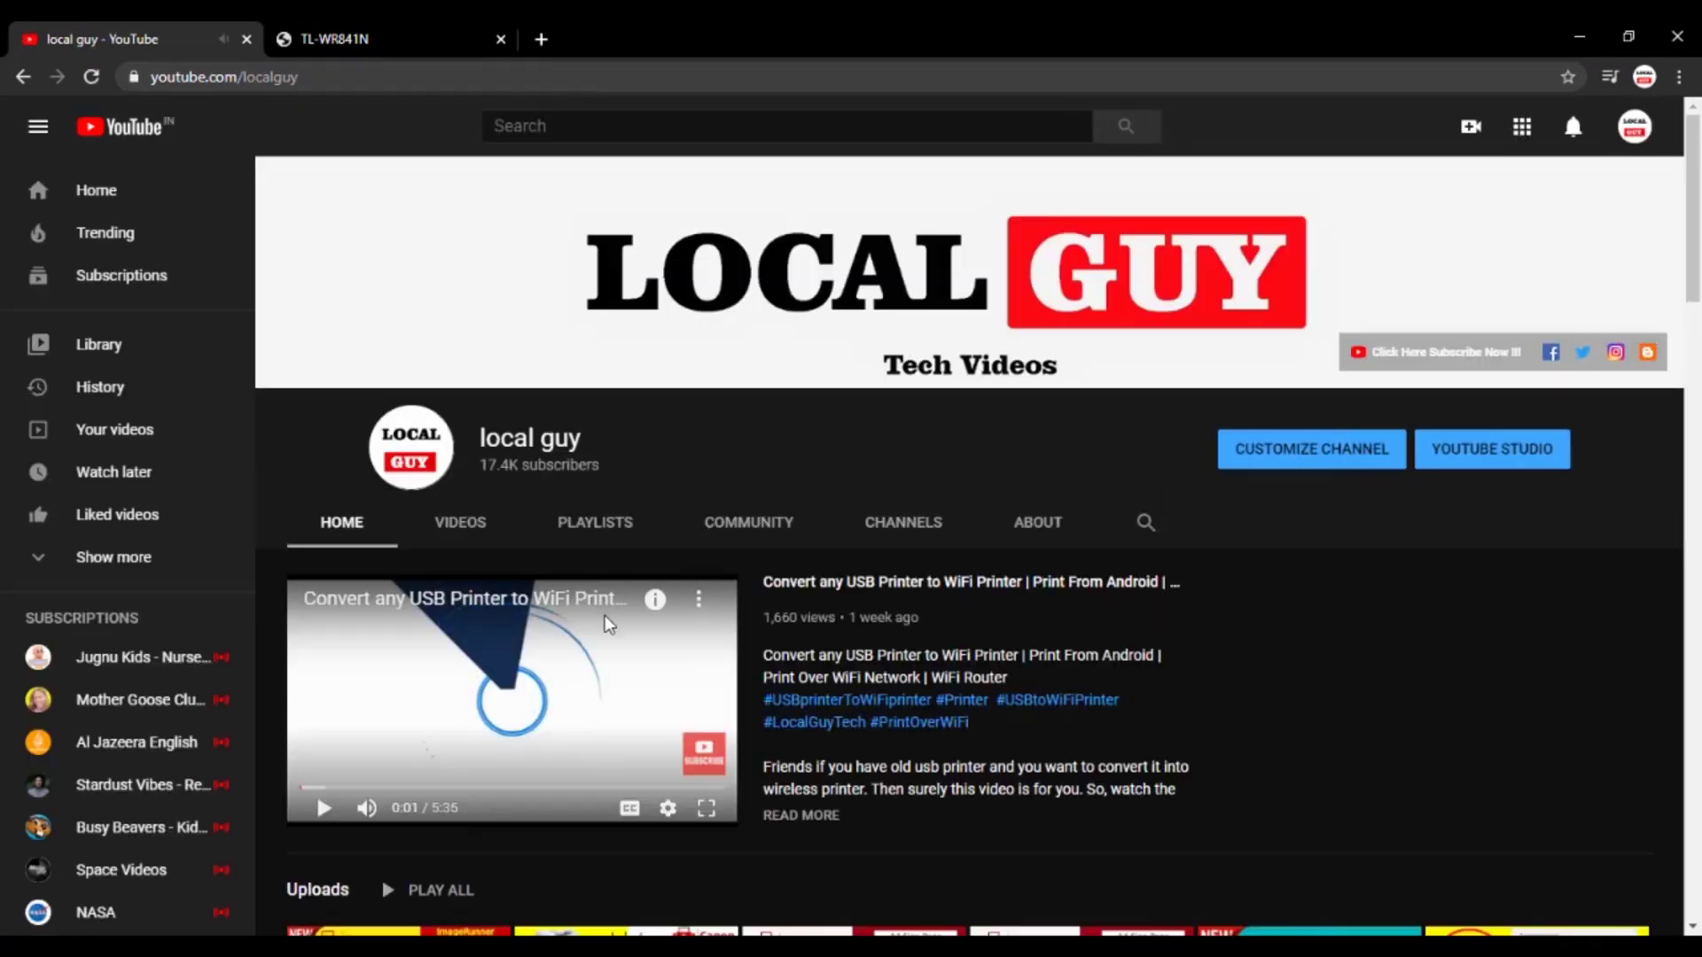
Load google.com in the TL-WR841N tab beside YouTube.
{"action": "scroll", "coordinate": [1052, 519], "scroll_direction": "down", "scroll_amount": 3}
{"action": "scroll", "coordinate": [1050, 514], "scroll_direction": "down", "scroll_amount": 5}
{"action": "scroll", "coordinate": [1050, 514], "scroll_direction": "down", "scroll_amount": 5}
{"action": "left_click", "coordinate": [354, 39]}
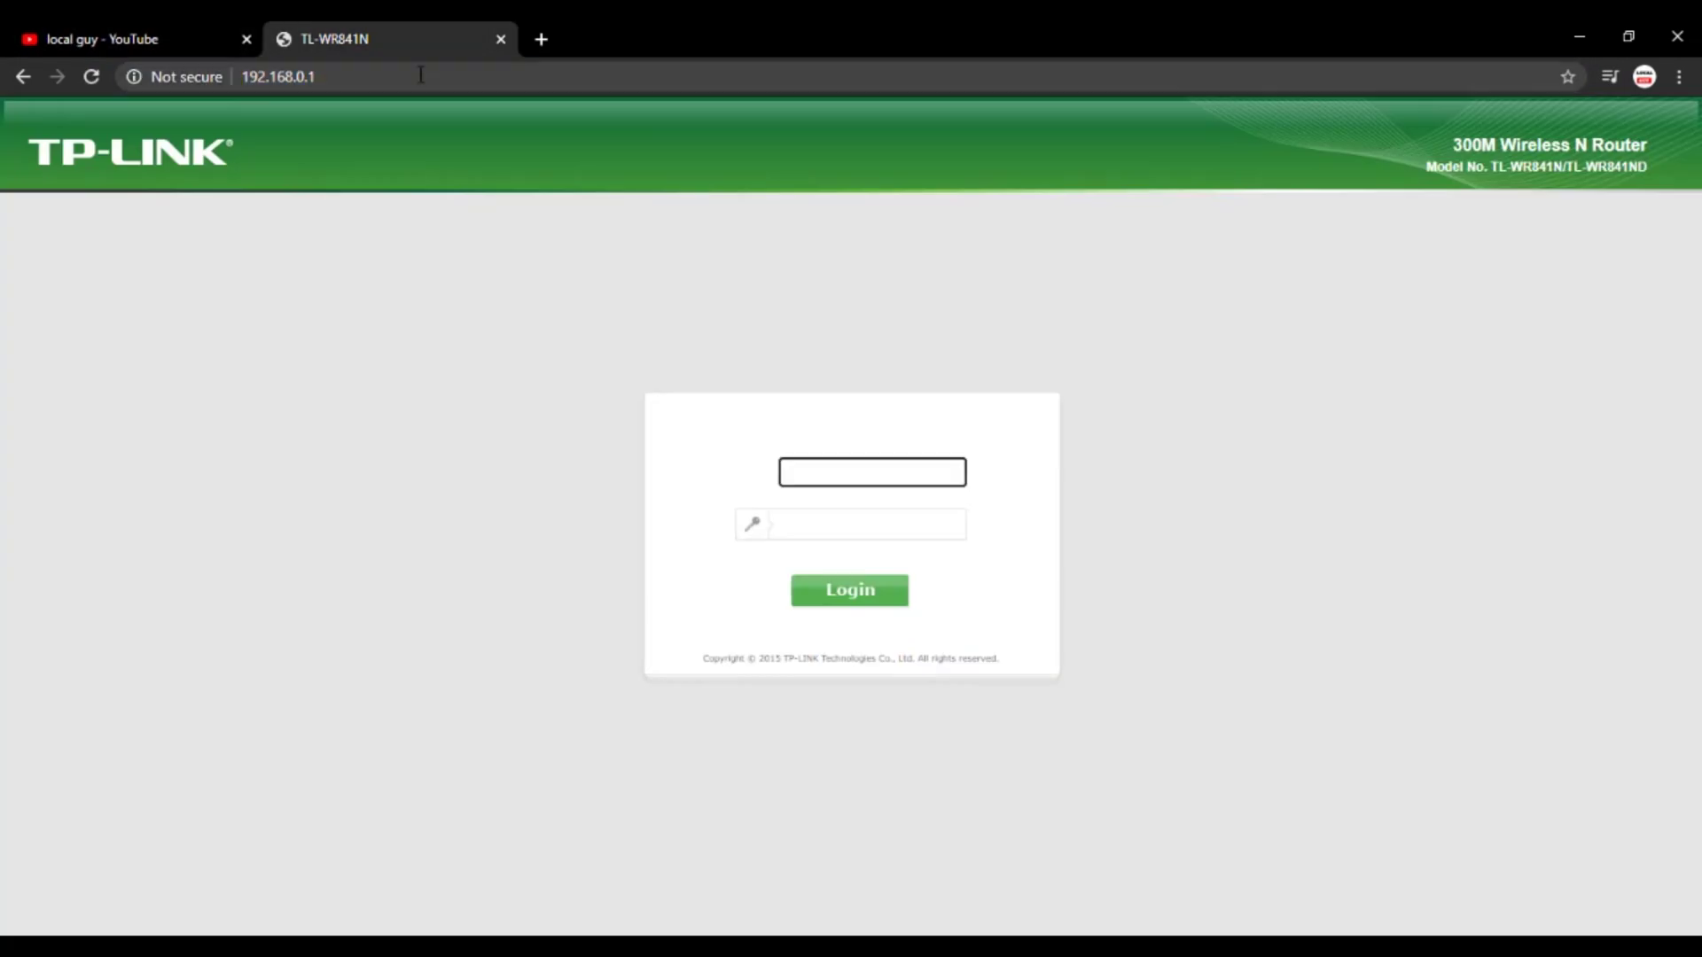
{"action": "left_click", "coordinate": [419, 78]}
{"action": "type", "text": "goo"}
{"action": "key", "text": "Return"}
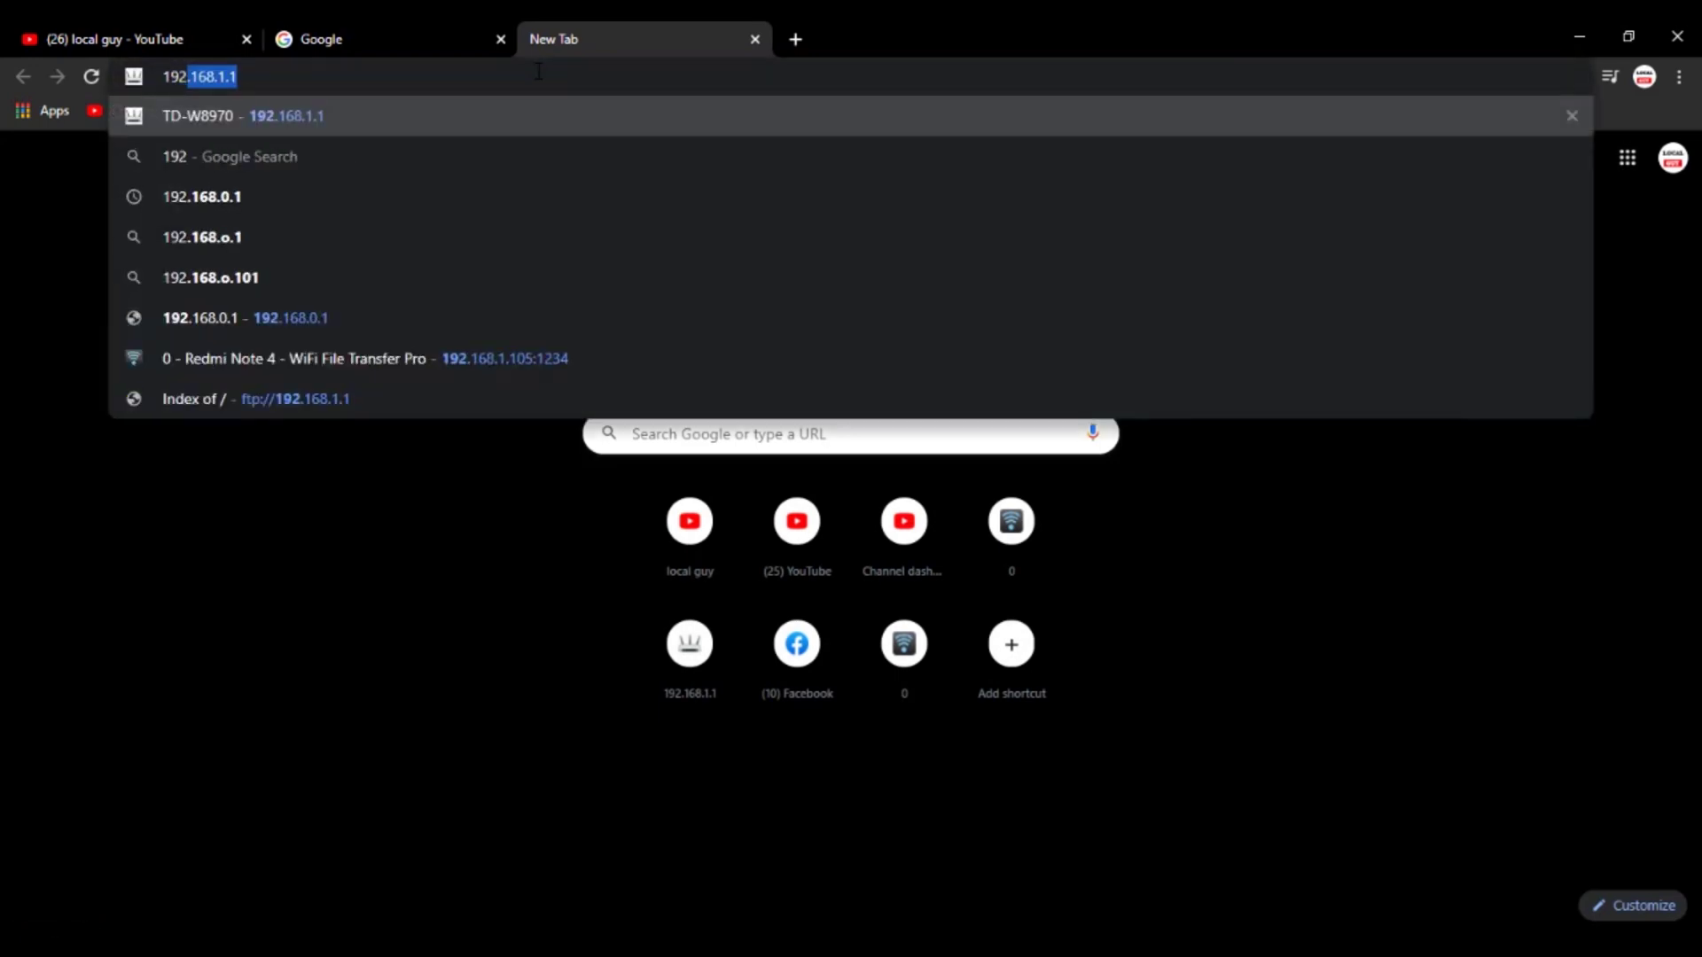
Open 192.168.1.1 and confirm with ipconfig that the Wi-Fi 2 default gateway is 192.168.1.1.
{"action": "key", "text": "Right"}
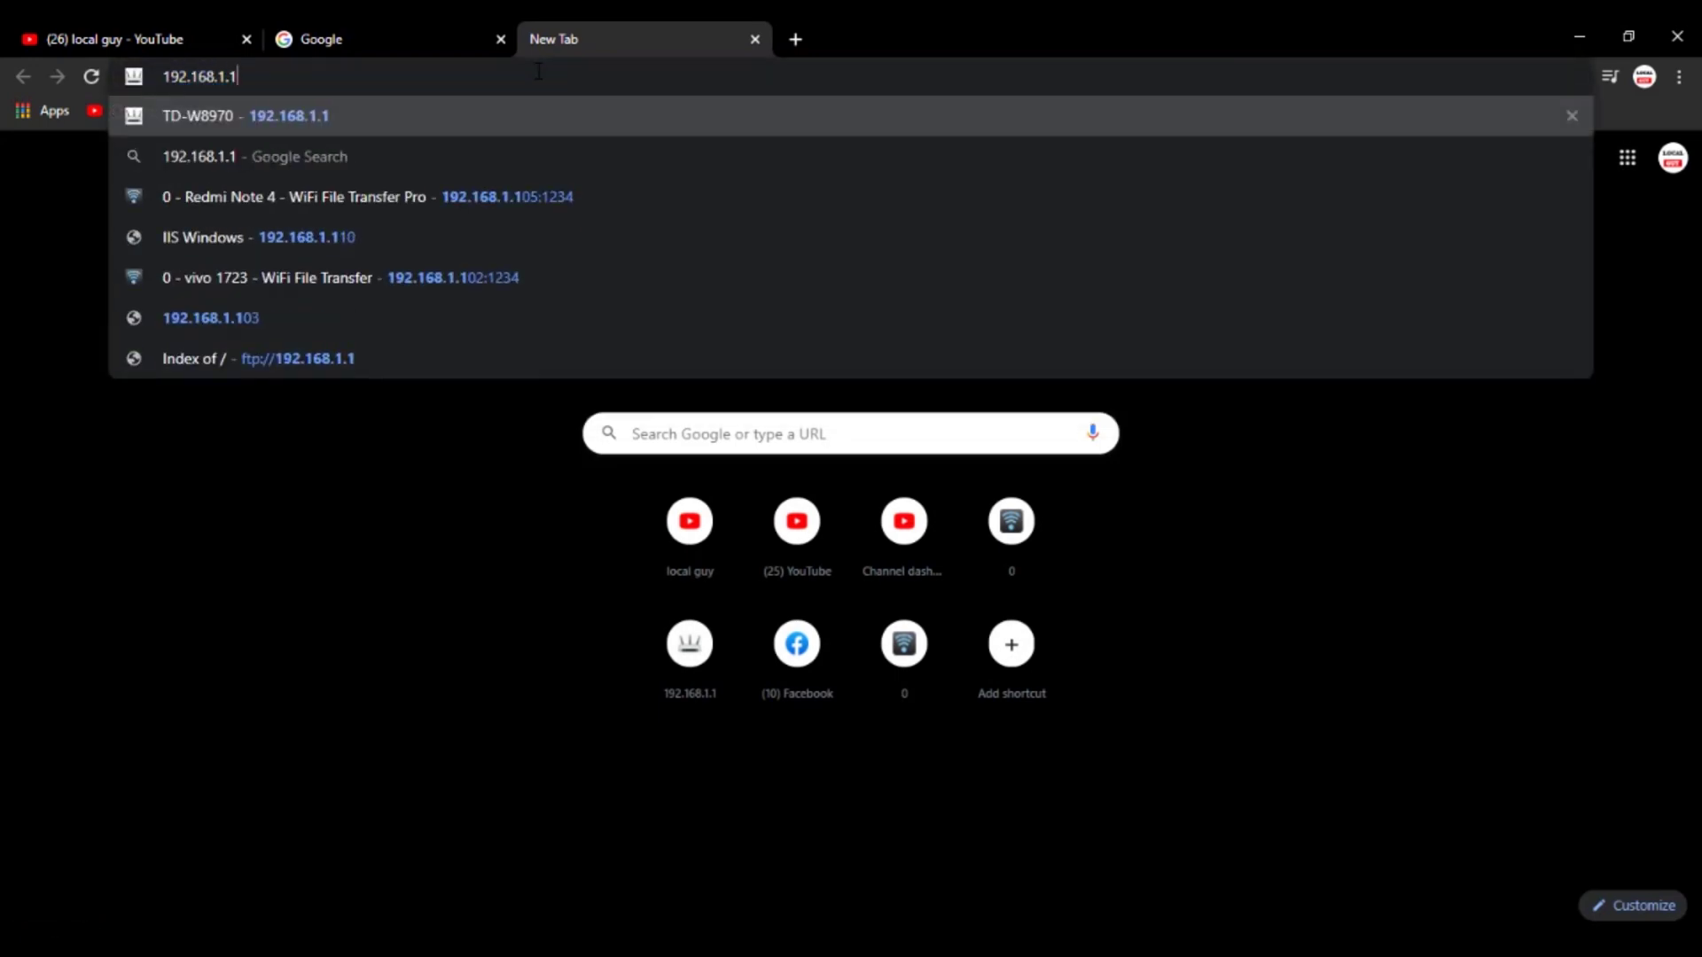
{"action": "key", "text": "Return"}
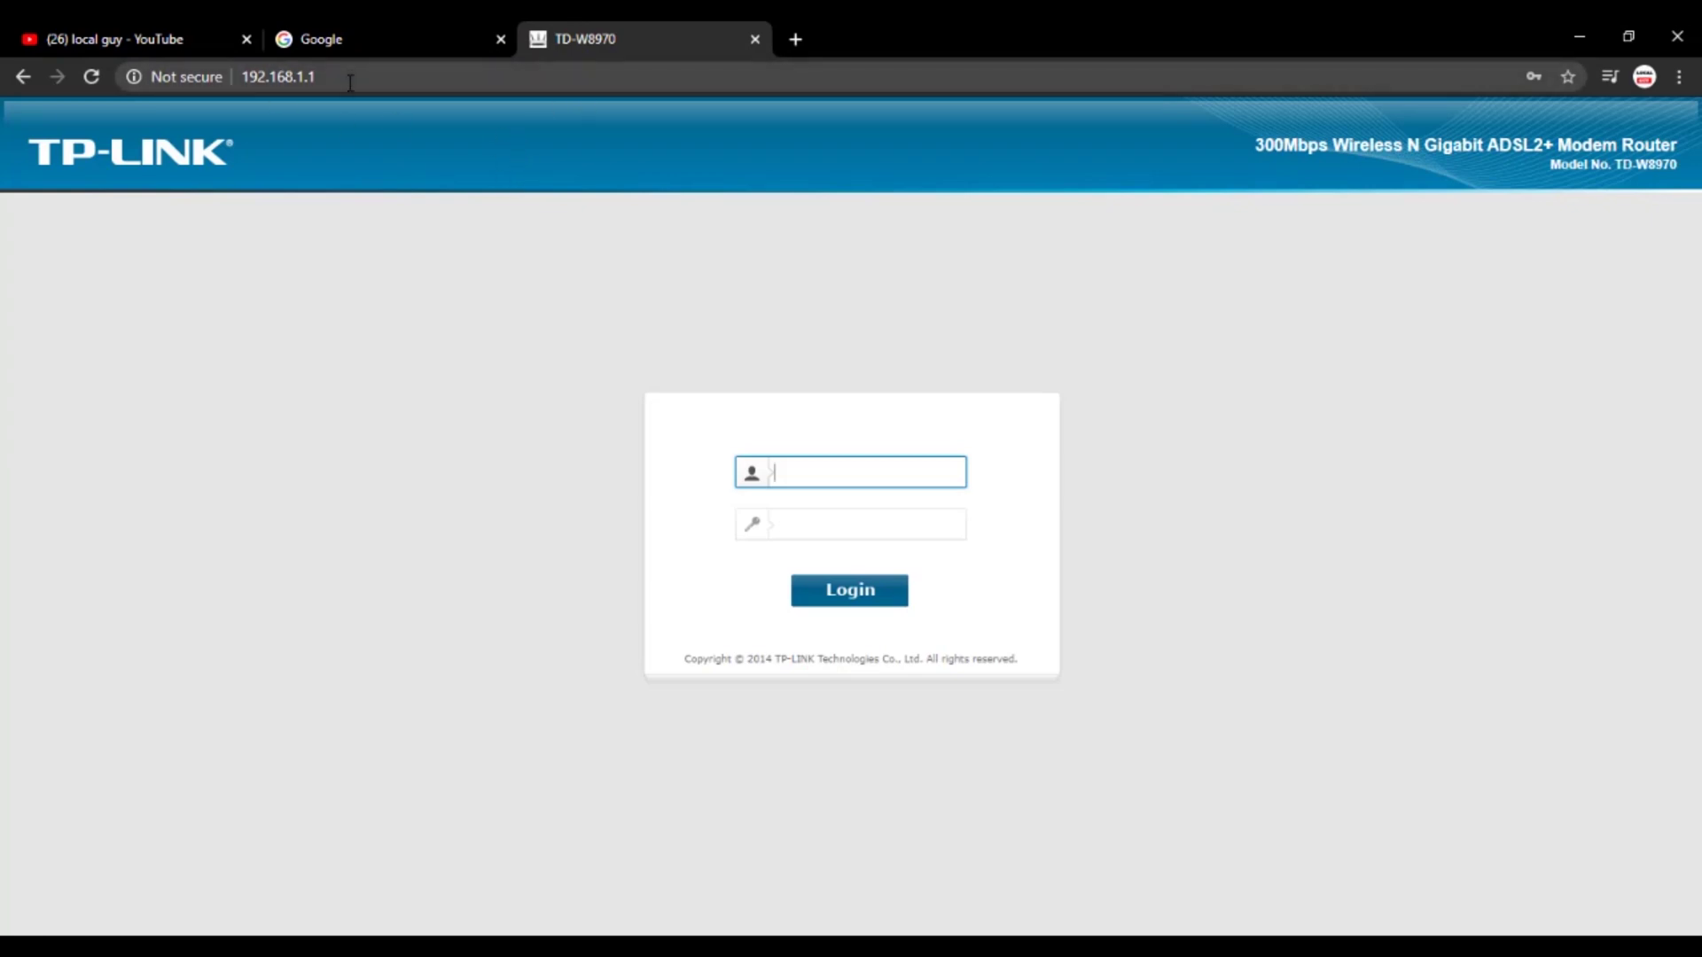
{"action": "key", "text": "super"}
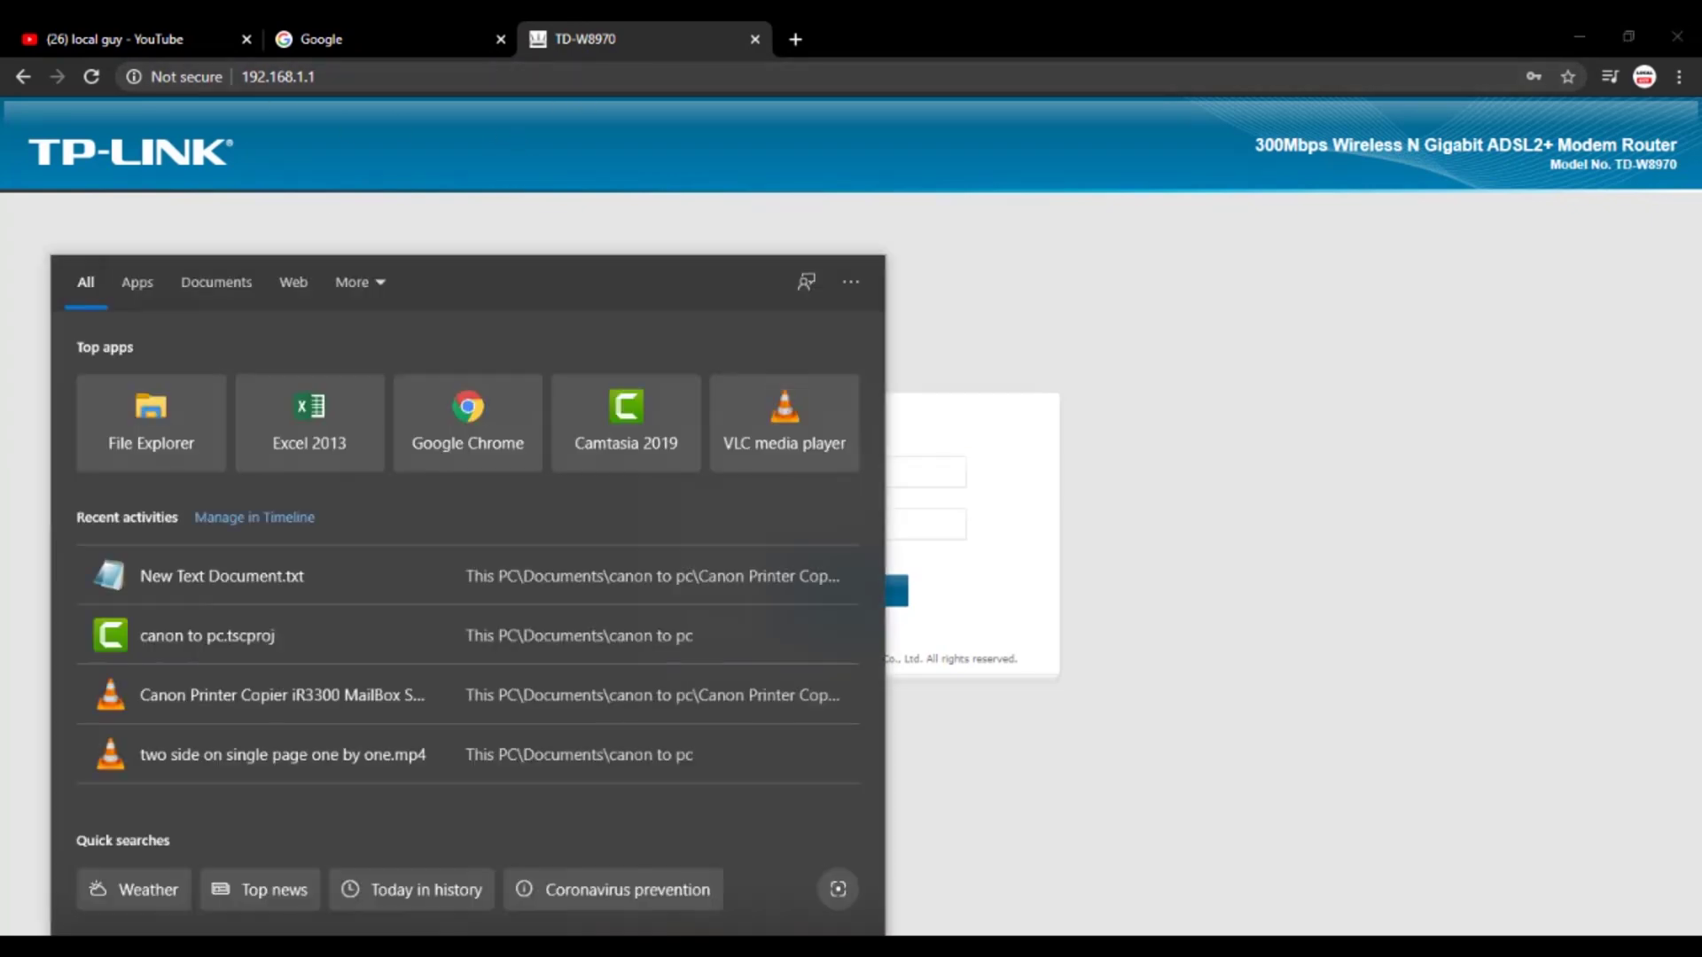
{"action": "type", "text": "cmd"}
{"action": "key", "text": "Return"}
{"action": "type", "text": "ipconfig"}
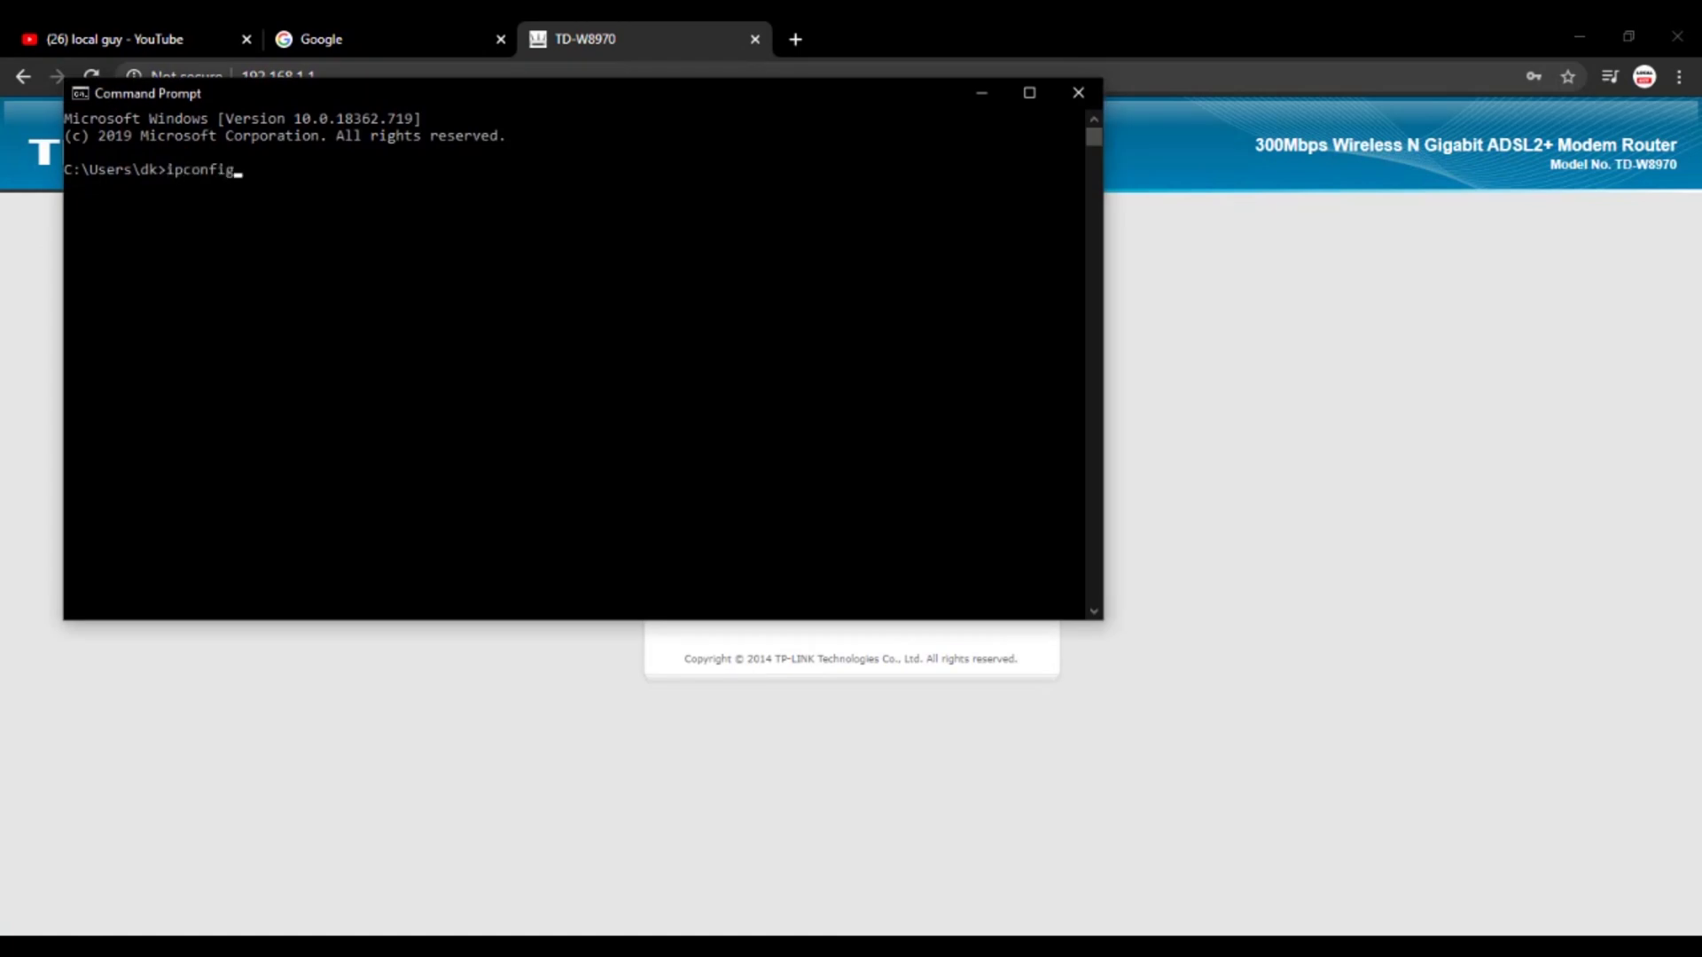
{"action": "key", "text": "Return"}
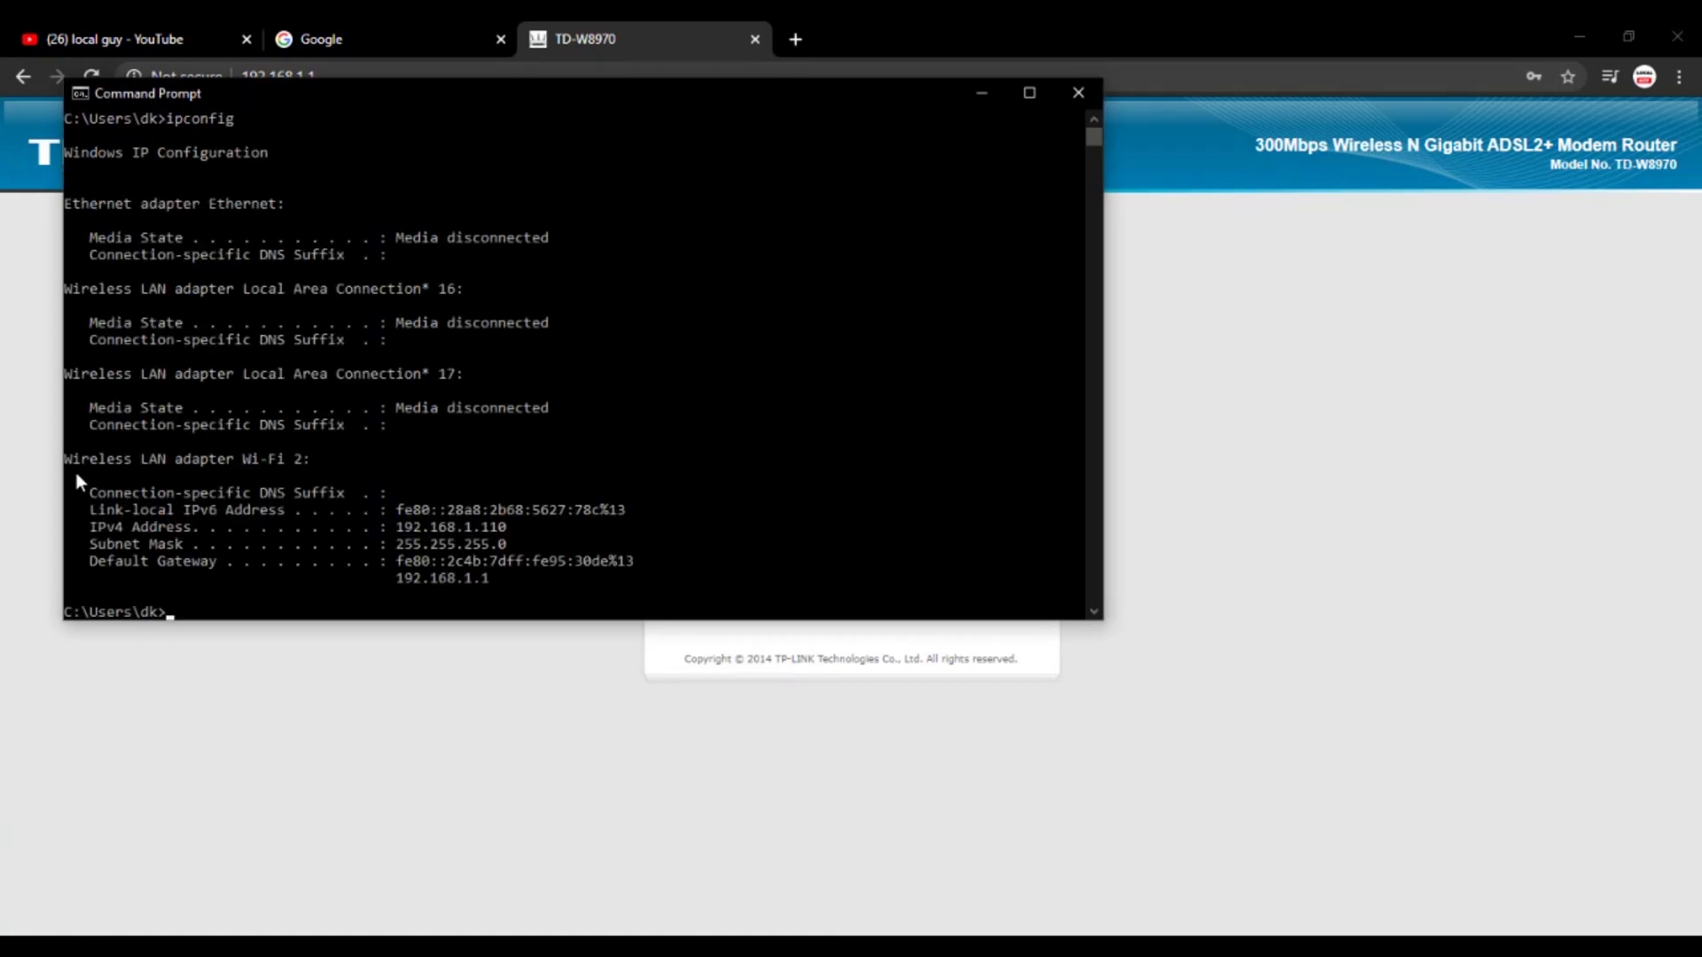
{"action": "left_click_drag", "start_coordinate": [65, 459], "coordinate": [295, 475]}
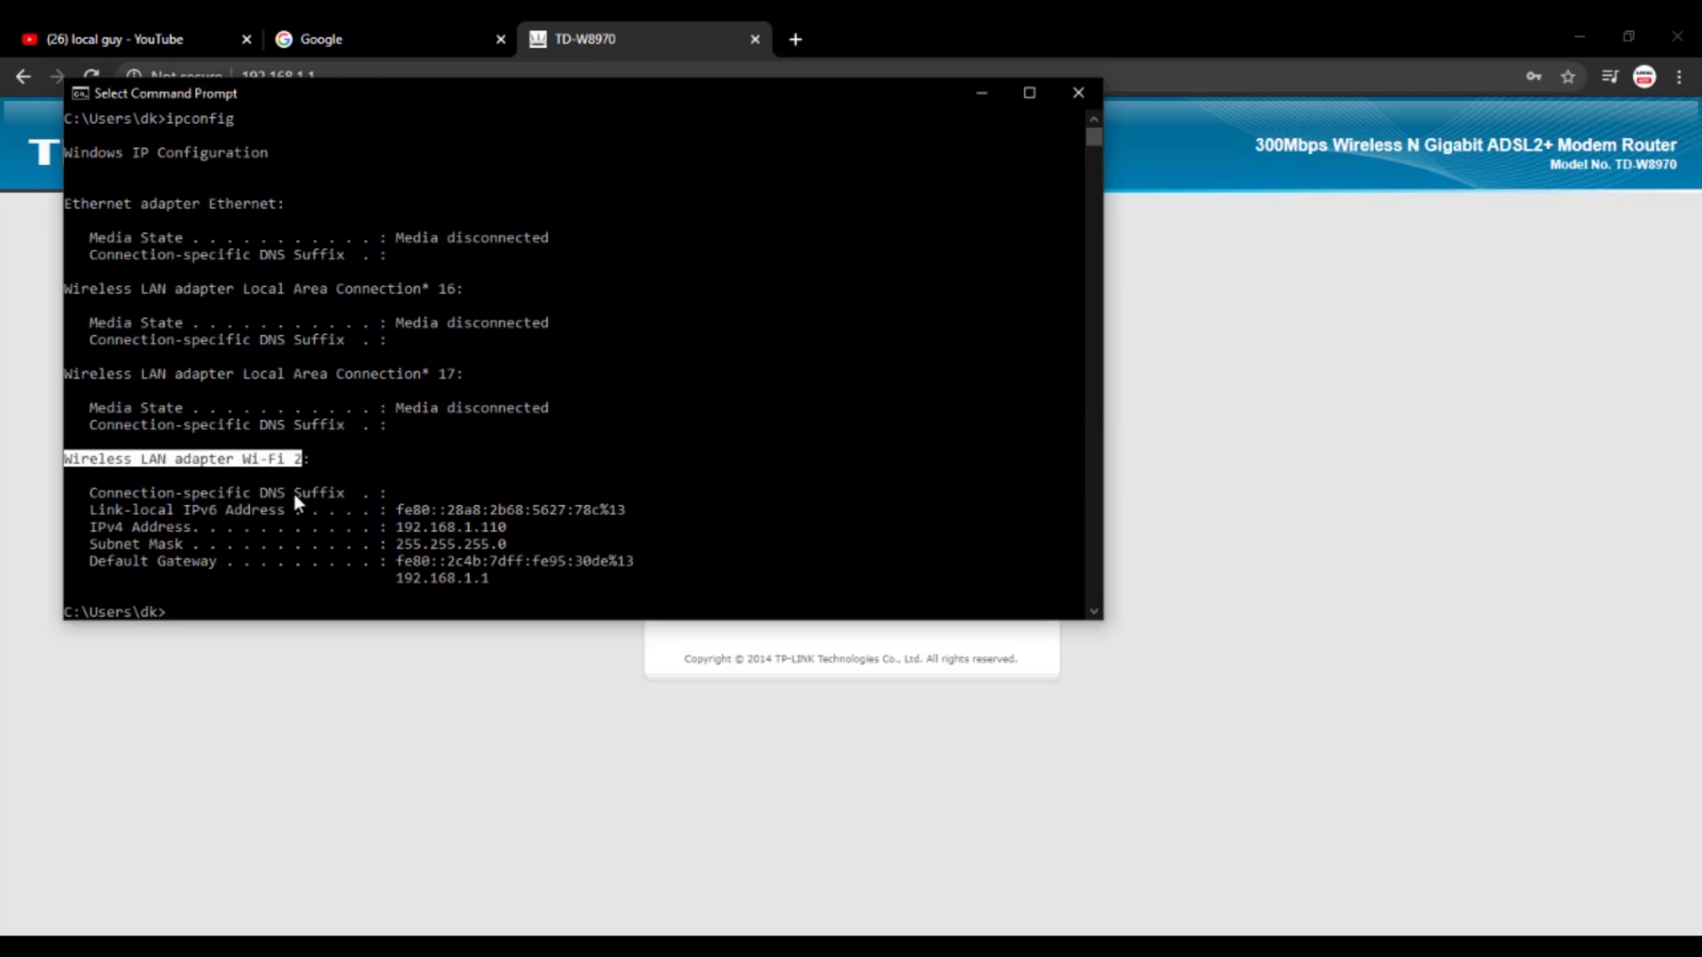
{"action": "left_click_drag", "start_coordinate": [94, 563], "coordinate": [472, 581]}
{"action": "left_click", "coordinate": [408, 592]}
Log into the TD-W8970 admin at 192.168.1.1 with the saved admin credentials.
{"action": "left_click", "coordinate": [482, 654]}
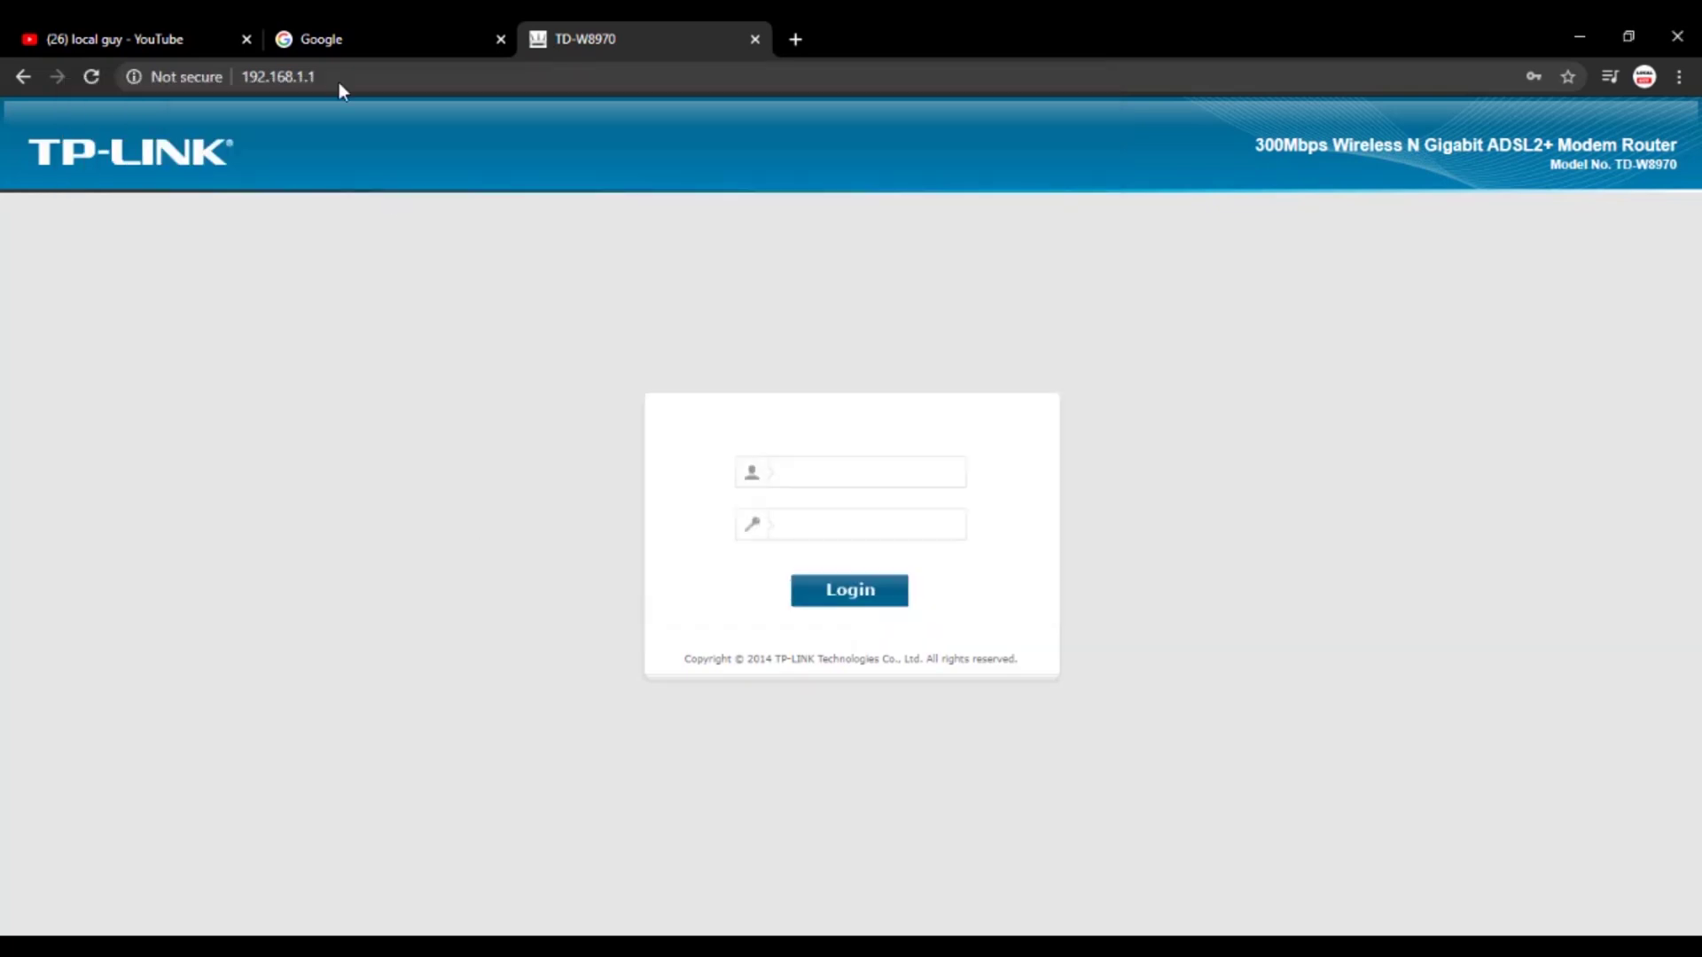
{"action": "left_click", "coordinate": [275, 76]}
{"action": "left_click", "coordinate": [848, 469]}
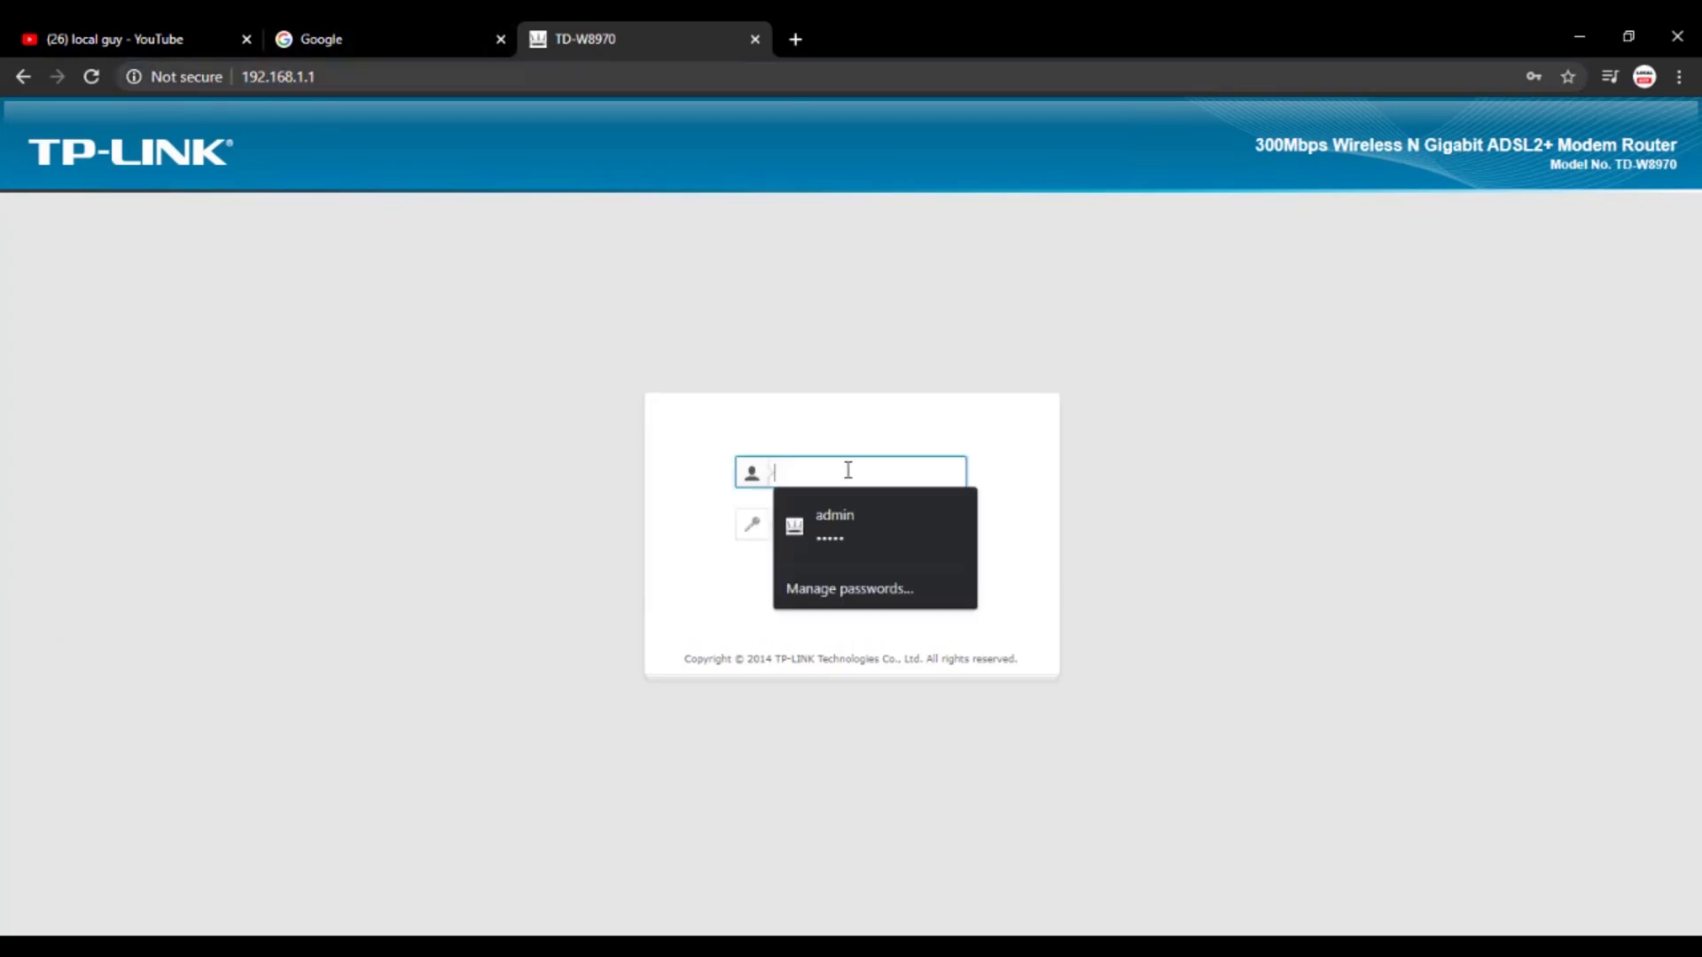
{"action": "left_click", "coordinate": [842, 523]}
{"action": "left_click", "coordinate": [852, 592]}
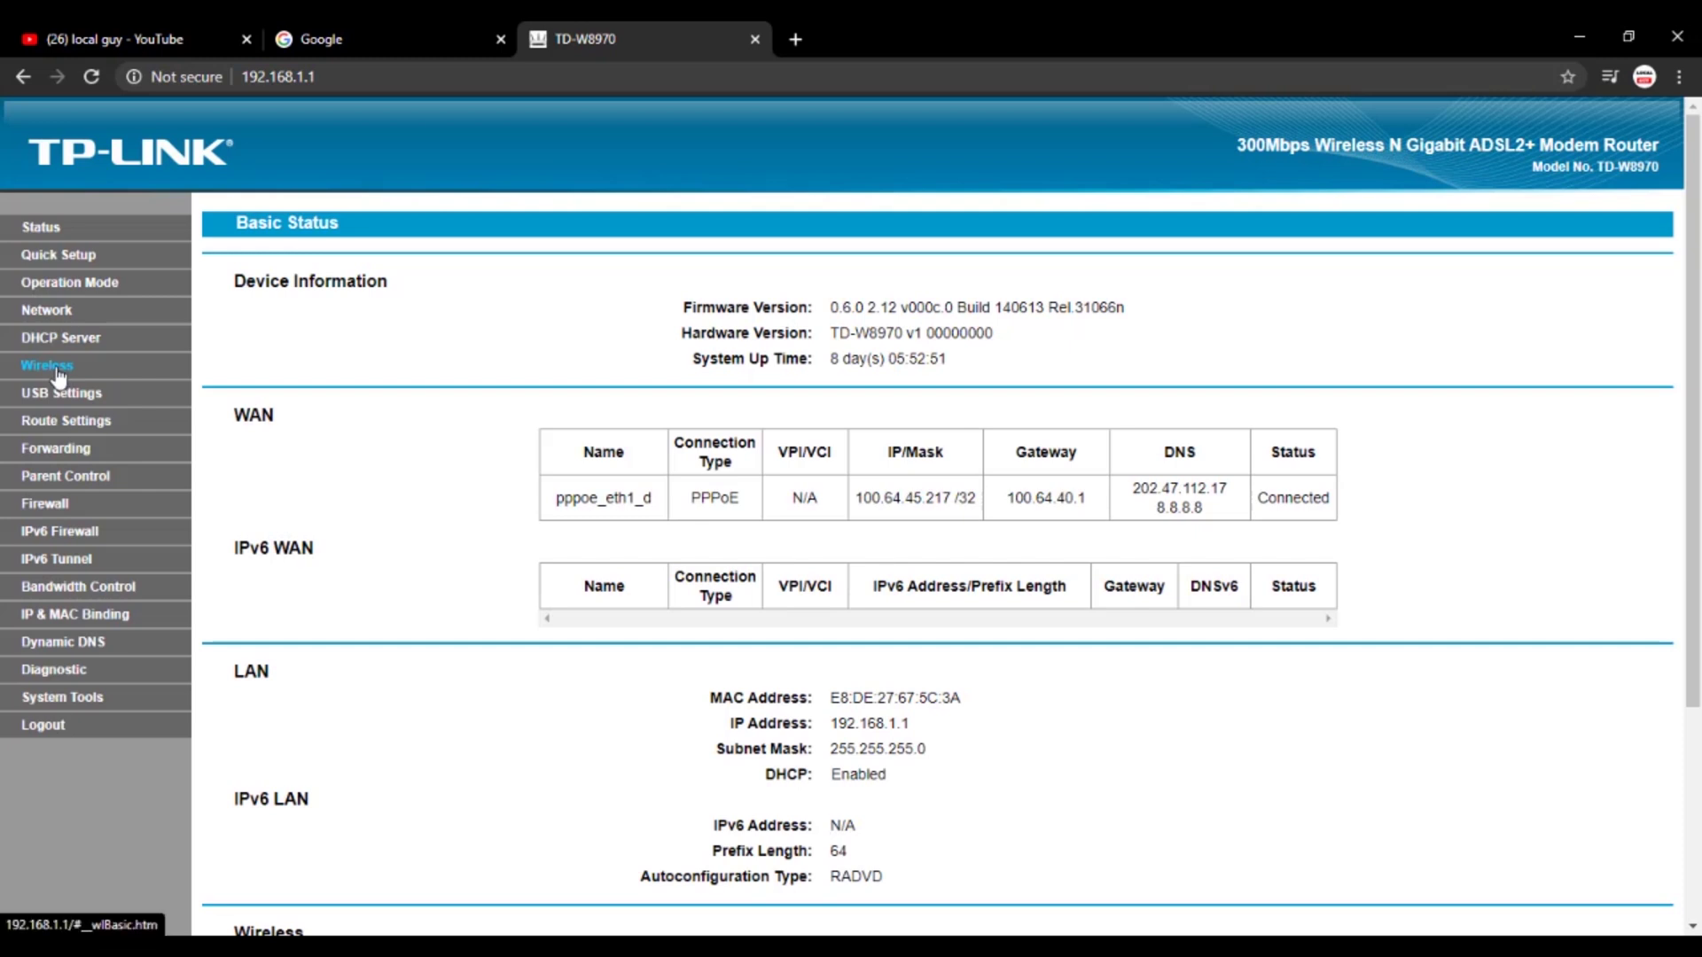
Set the wireless channel to 11 in Wireless Basic Settings and save.
{"action": "left_click", "coordinate": [53, 367]}
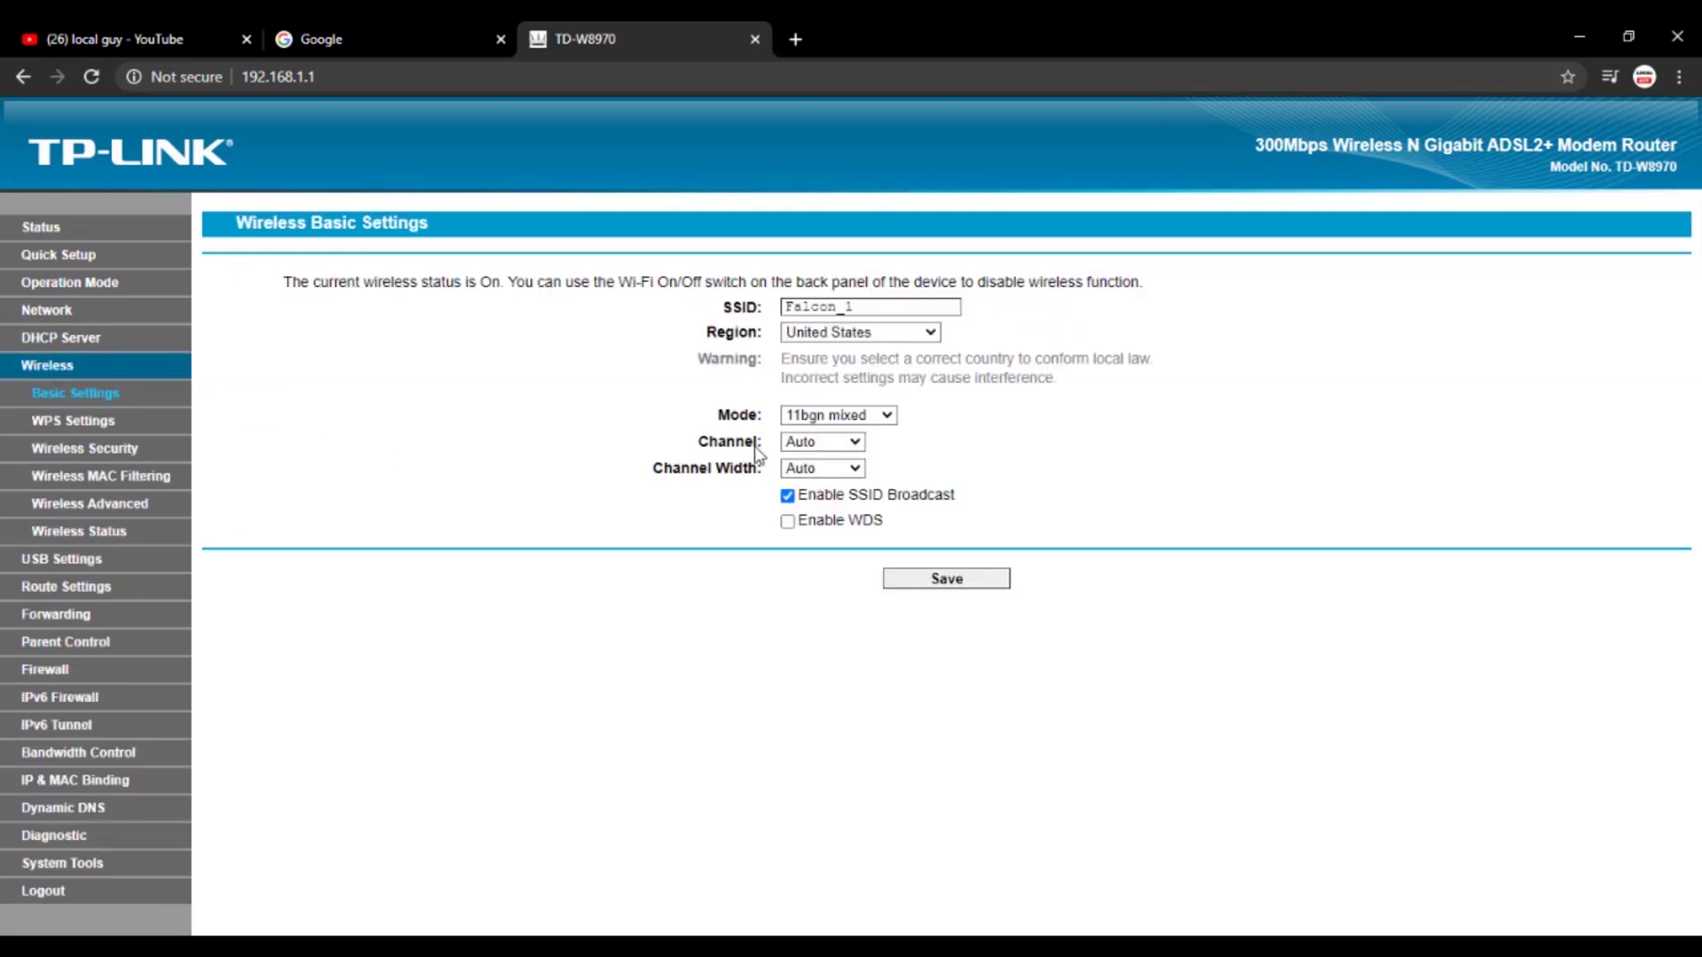
{"action": "left_click", "coordinate": [835, 443]}
{"action": "left_click", "coordinate": [812, 657]}
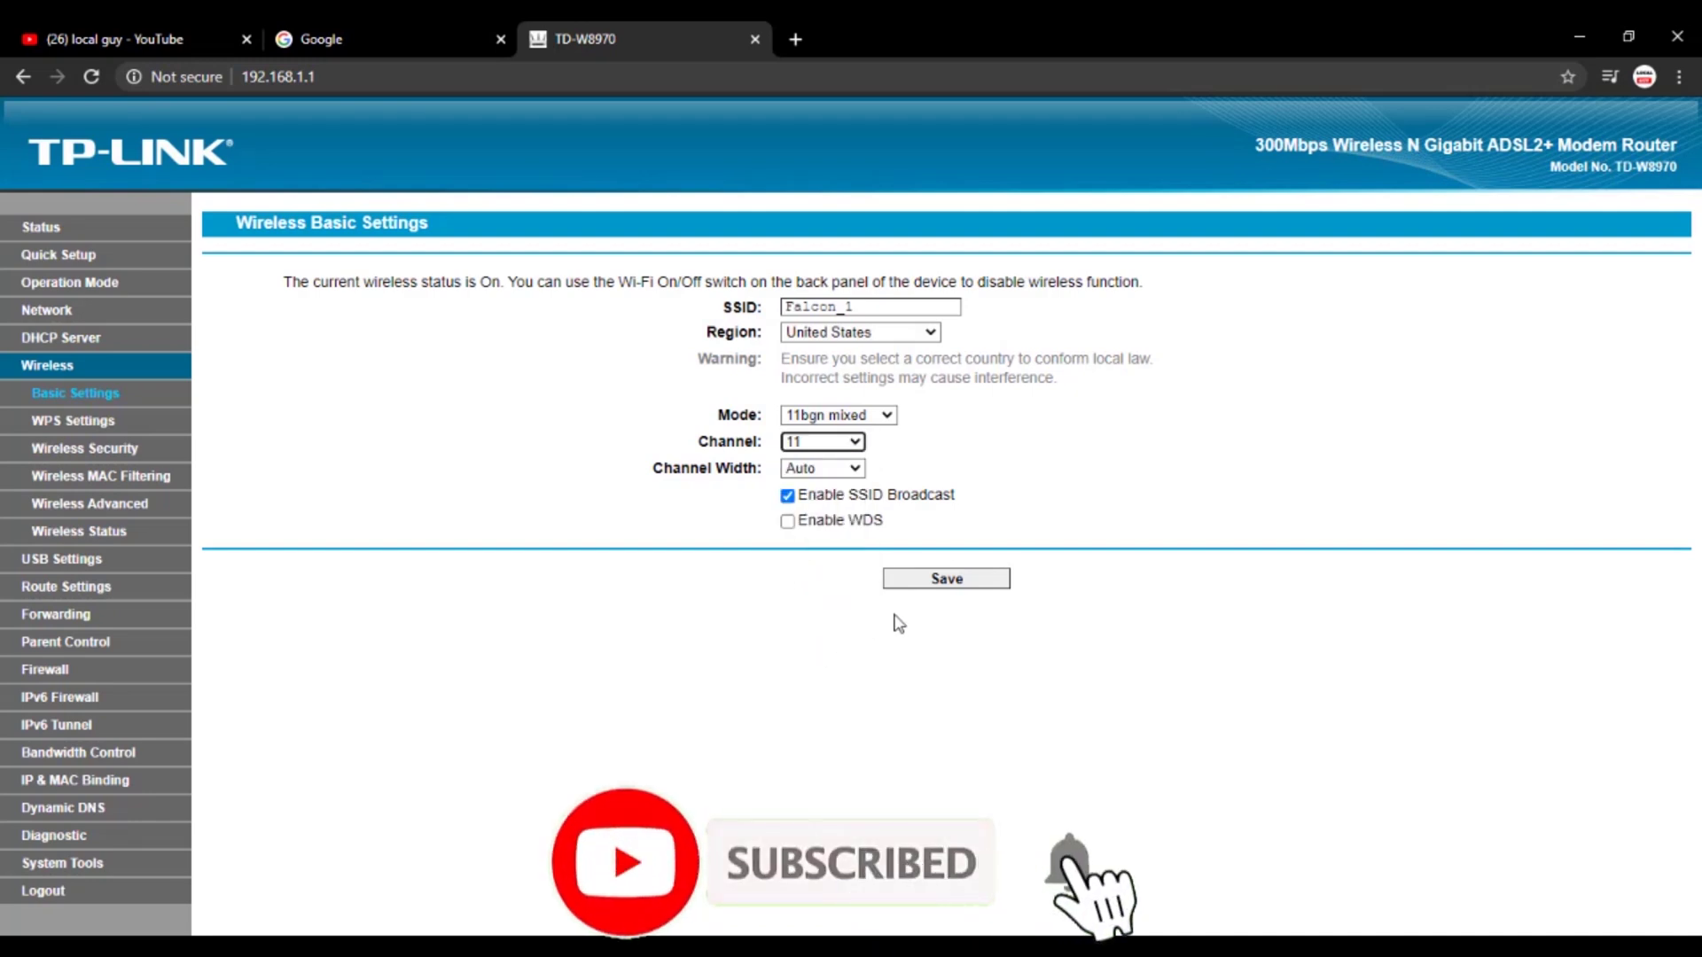
{"action": "left_click", "coordinate": [926, 583]}
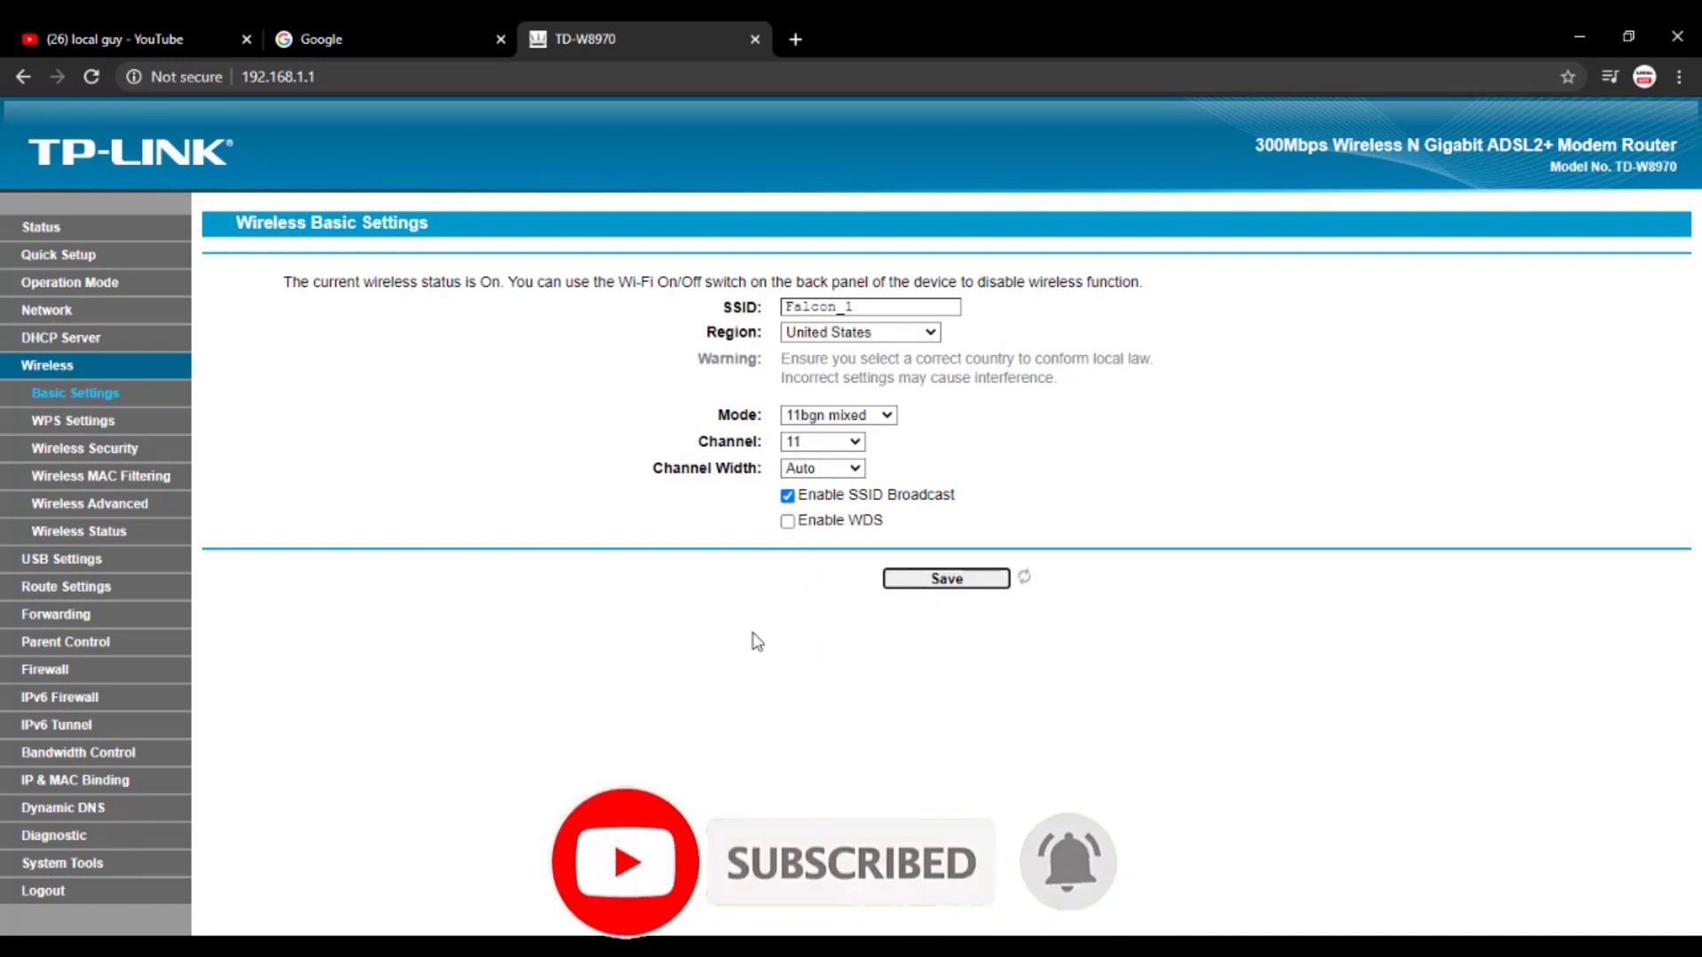